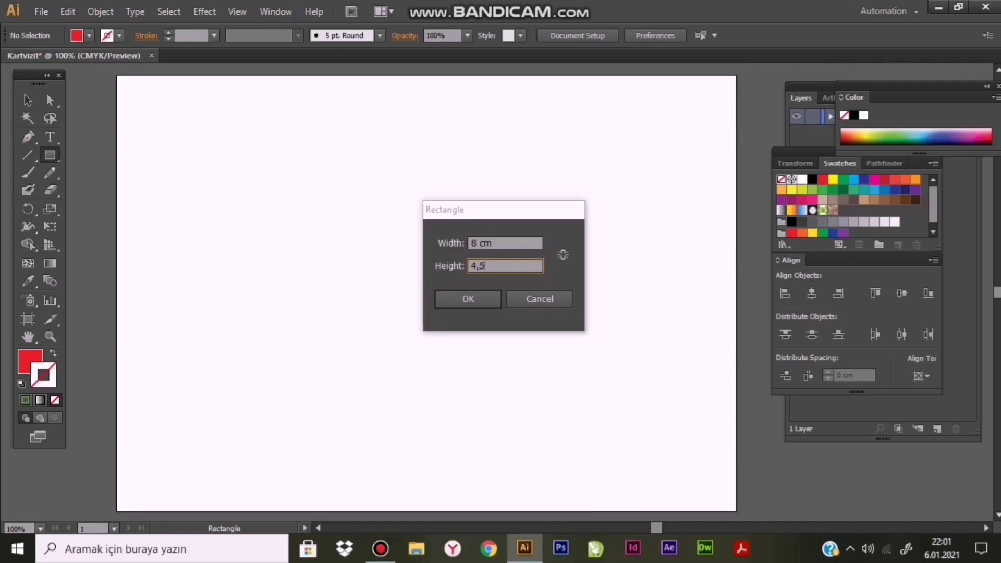
Create the red 8 × 4.5 cm rectangle and start a text heading above it
key("Return")
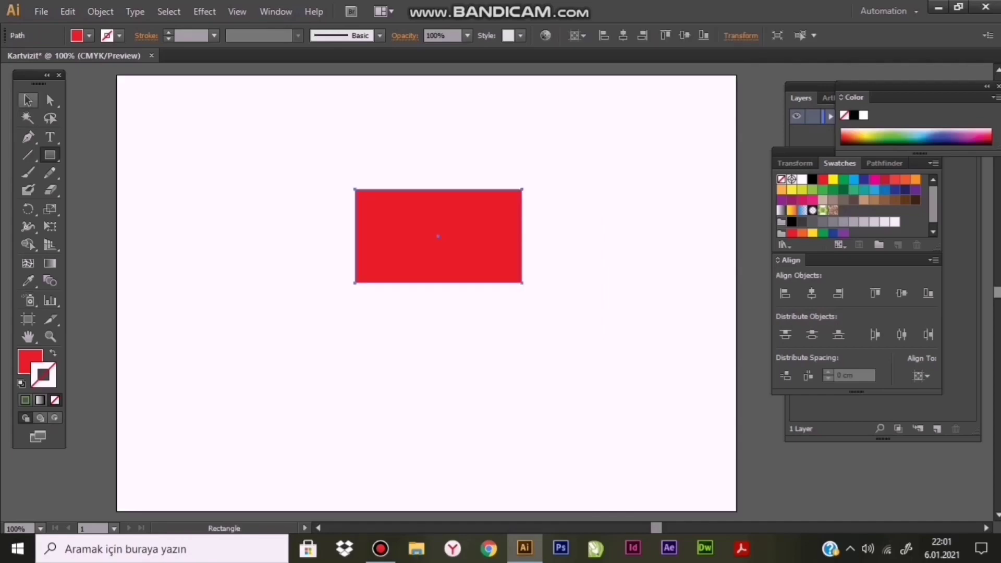
key("ctrl+shift+a")
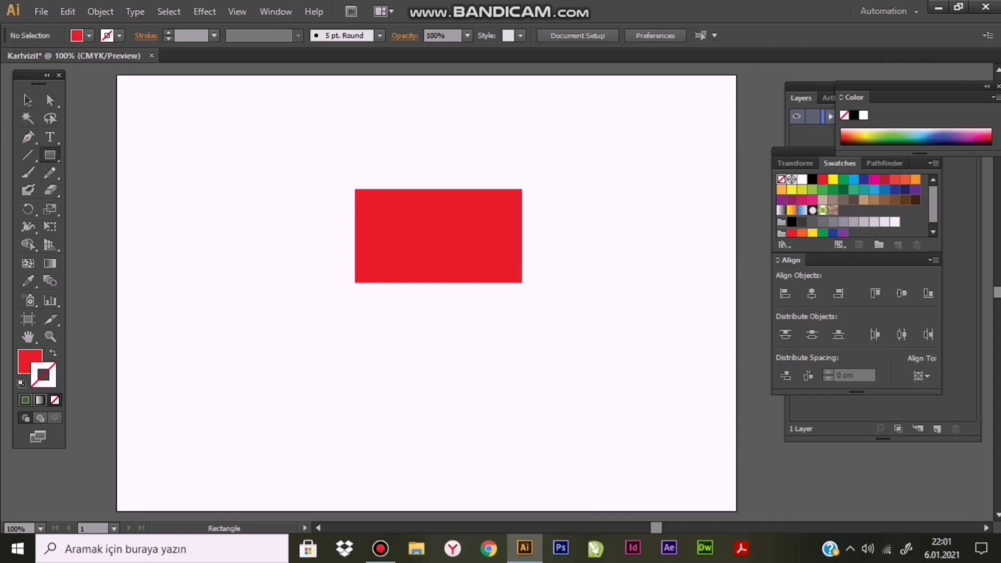
left_click(28, 99)
key("t")
left_click(356, 166)
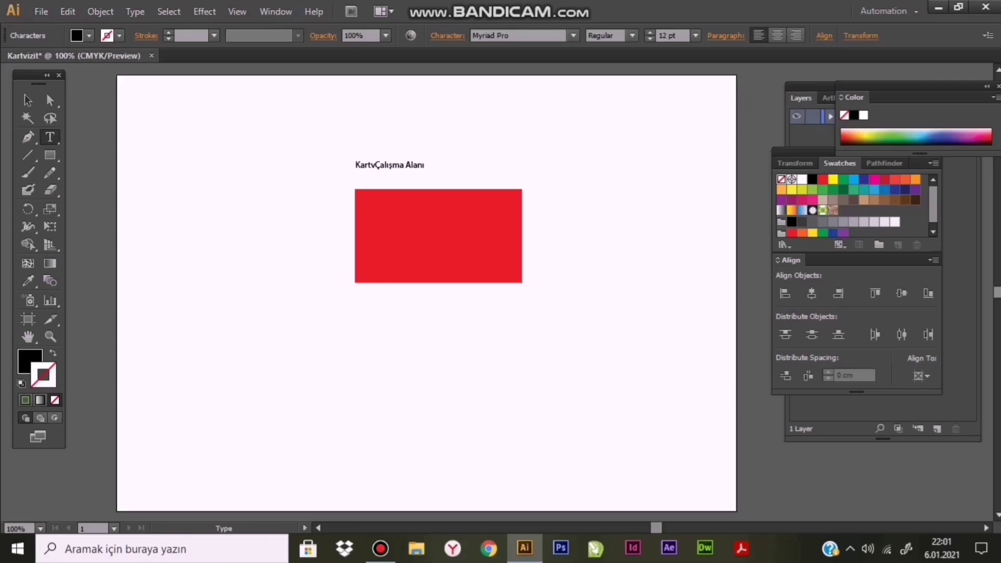
type("izit")
Enlarge the 'Kartvizit Çalışma Alanı' heading and move it with its rectangle to the artboard's top-left
scroll(426, 285, "down", 1)
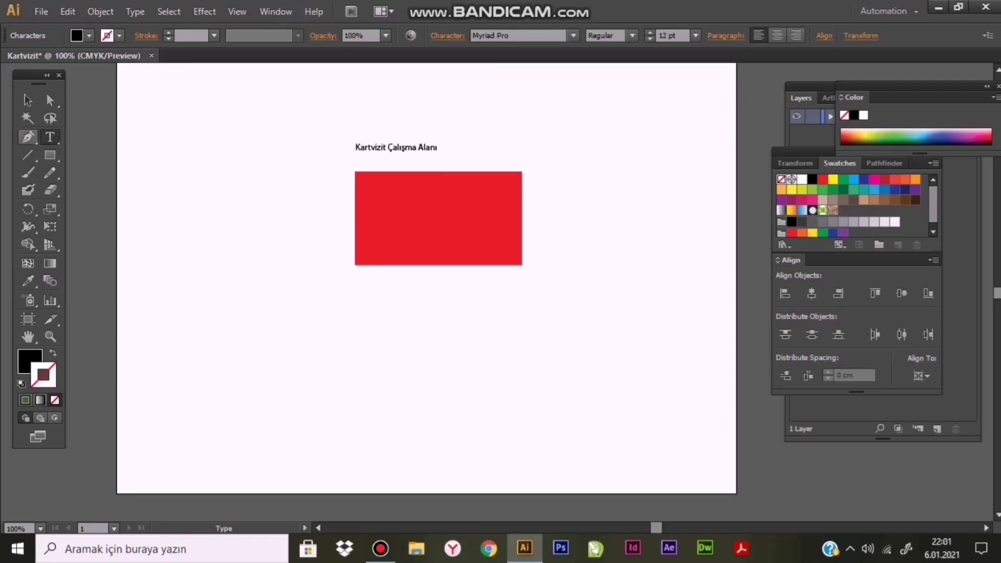
key("Escape")
key("ctrl+shift+a")
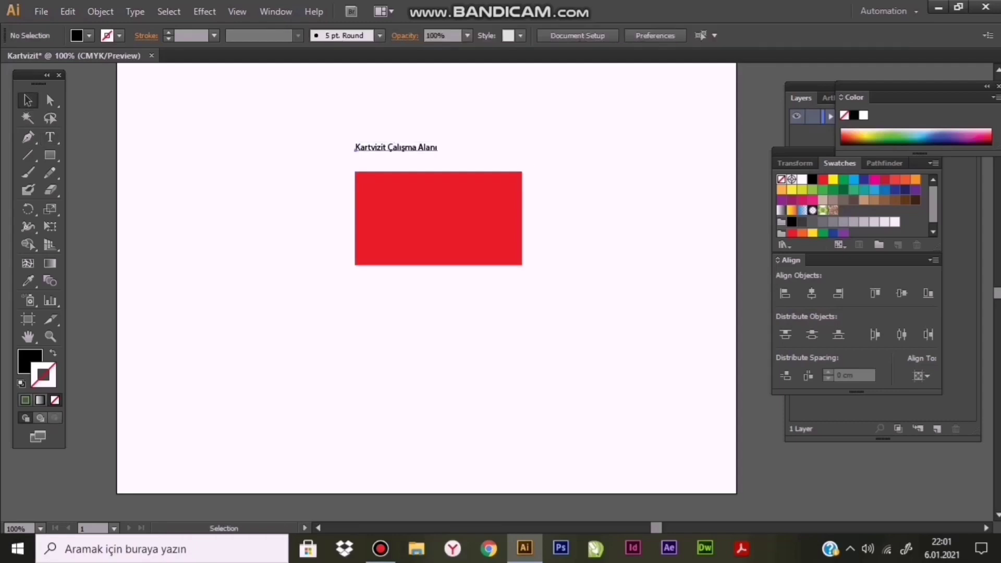
left_click(397, 147)
left_click_drag(437, 152, 492, 160)
left_click_drag(306, 147, 608, 300)
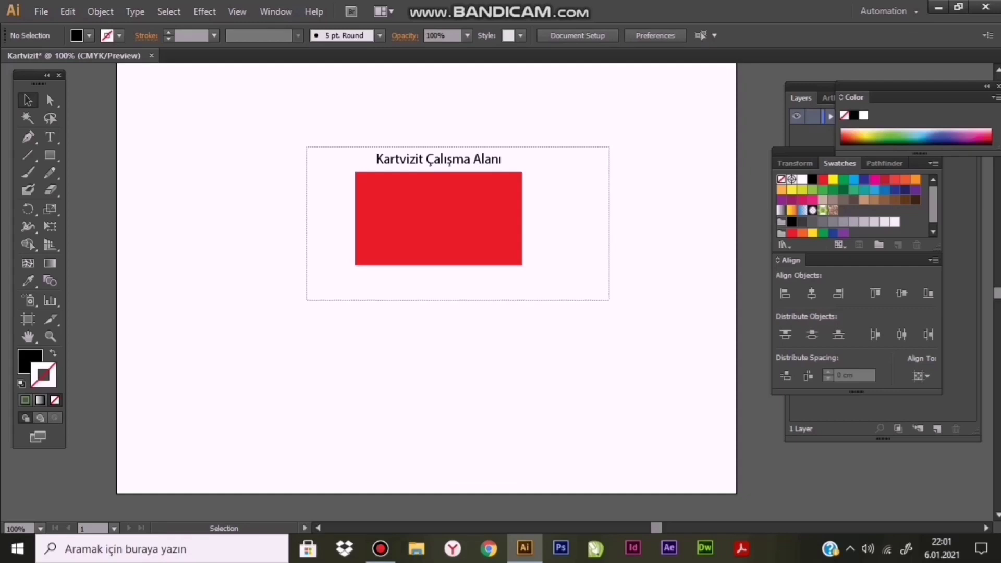
mouse_move(442, 223)
left_mouse_down()
mouse_move(224, 146)
mouse_move(403, 145)
left_mouse_up()
Duplicate the labelled rectangle to the right and retitle the copy 'Kartvizit boyutu'
left_click(552, 128)
left_click(400, 82)
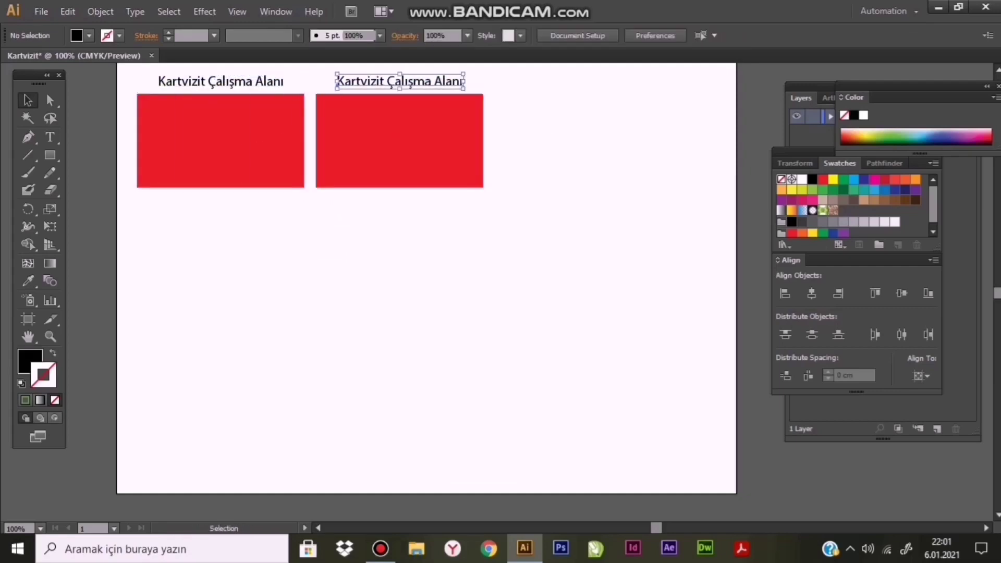
double_click(400, 82)
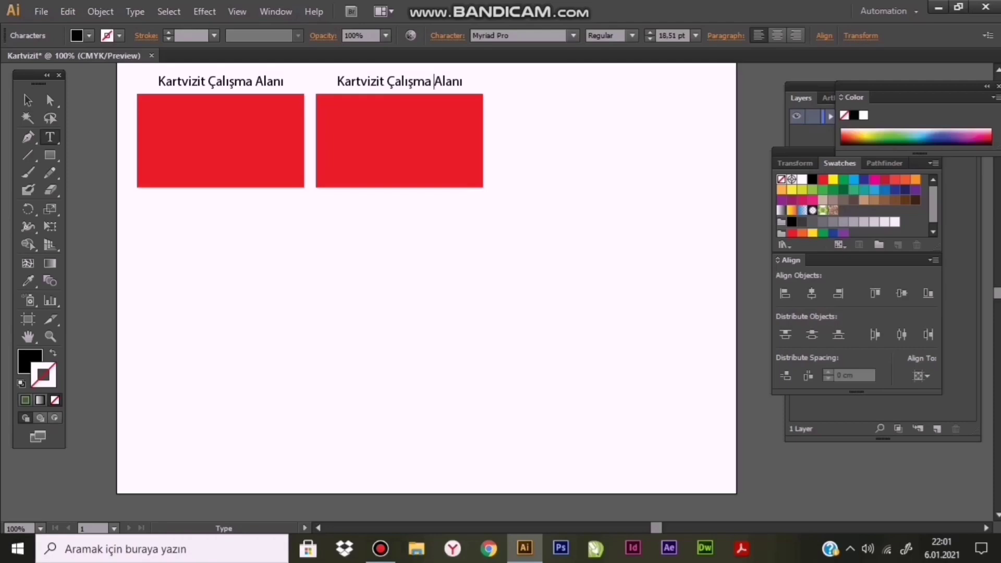
left_click_drag(463, 82, 393, 82)
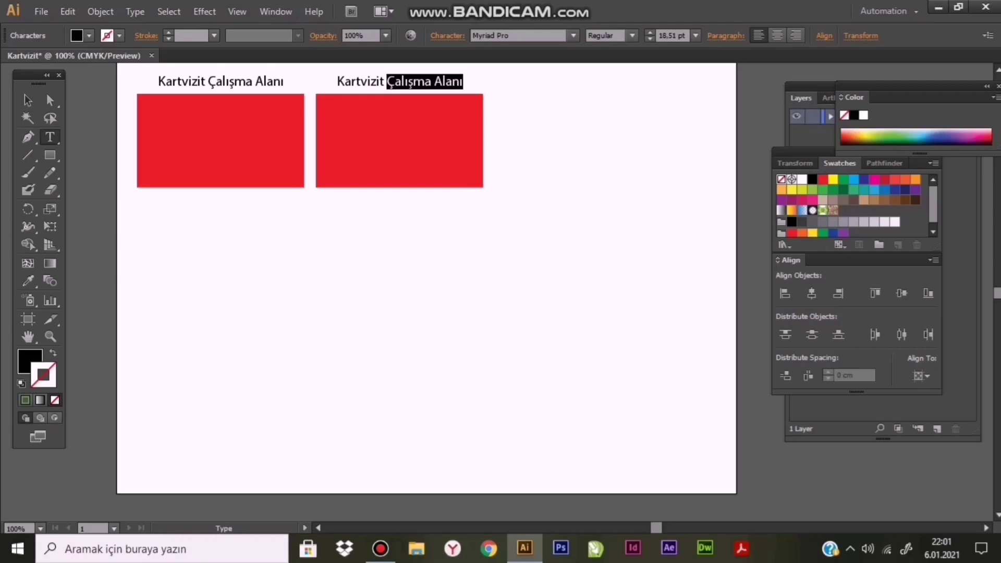
type("boyutu")
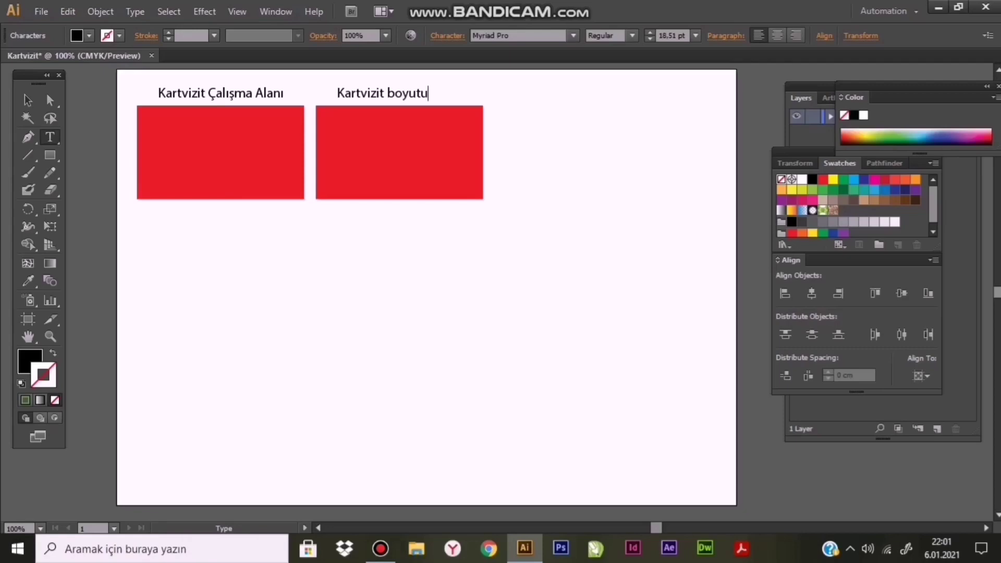
key("Escape")
Resize the rectangle under 'Kartvizit boyutu' to 8.5 × 5 cm
left_click_drag(524, 234, 346, 85)
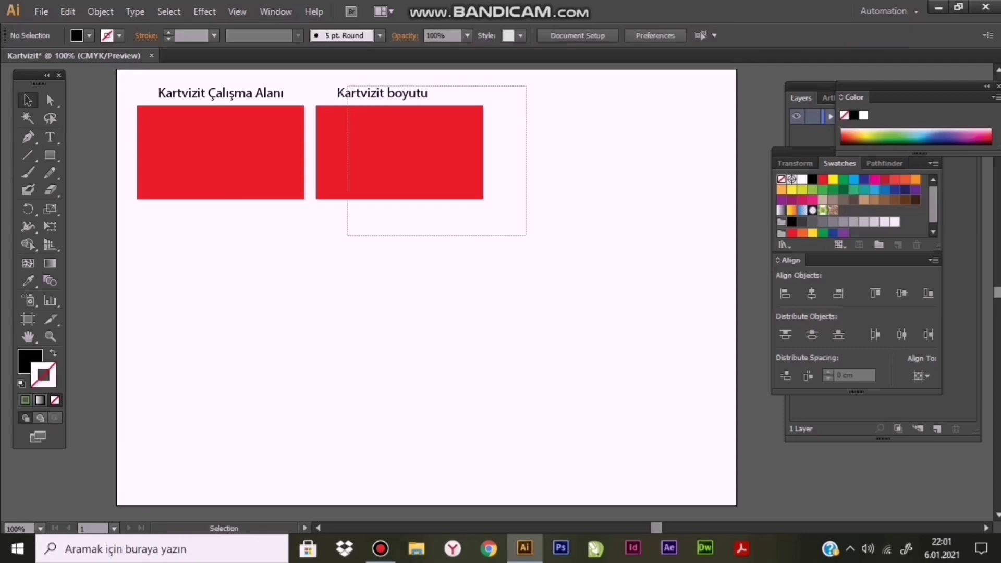
left_click(399, 153)
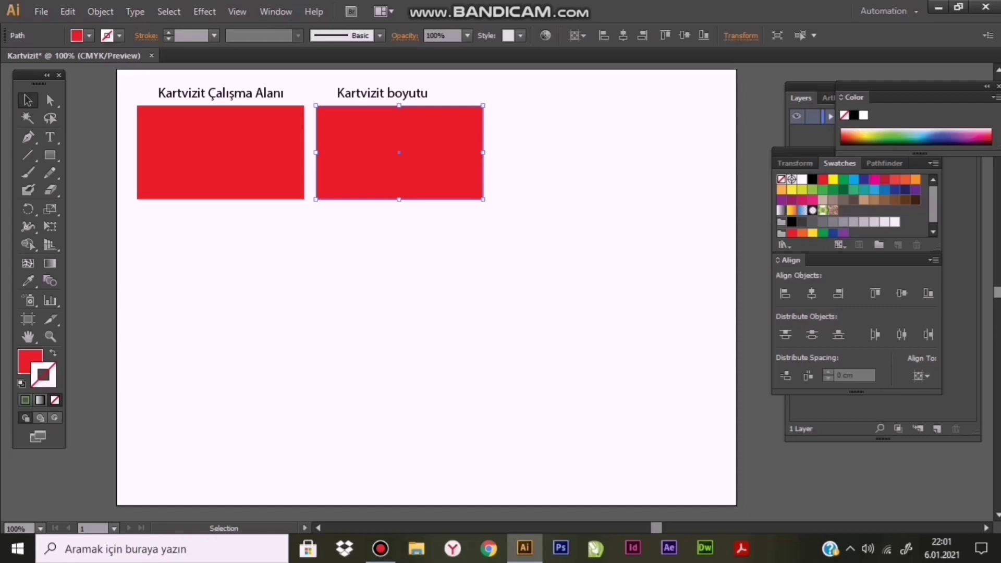
left_click(740, 35)
left_click(692, 59)
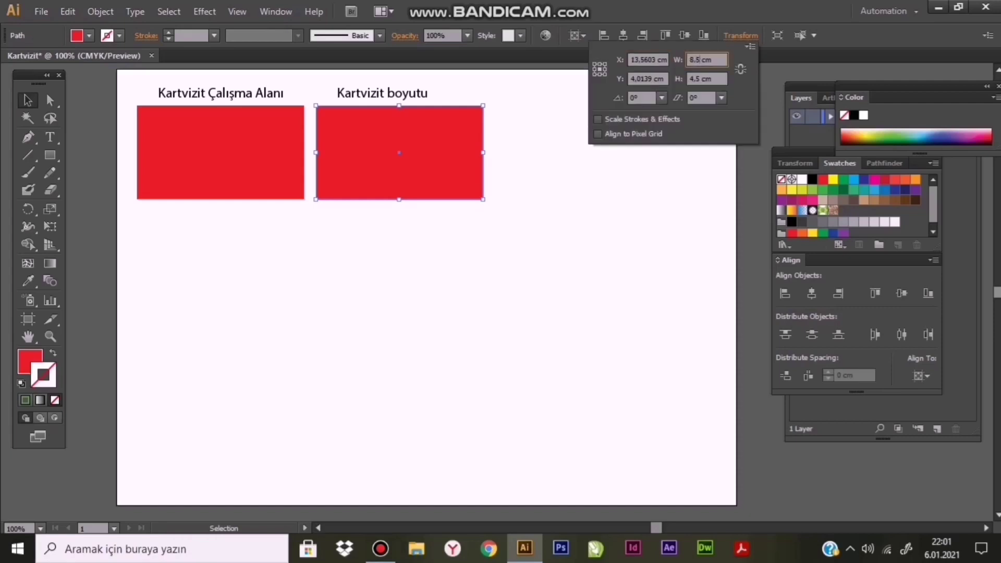
key("Tab")
type("5")
key("Return")
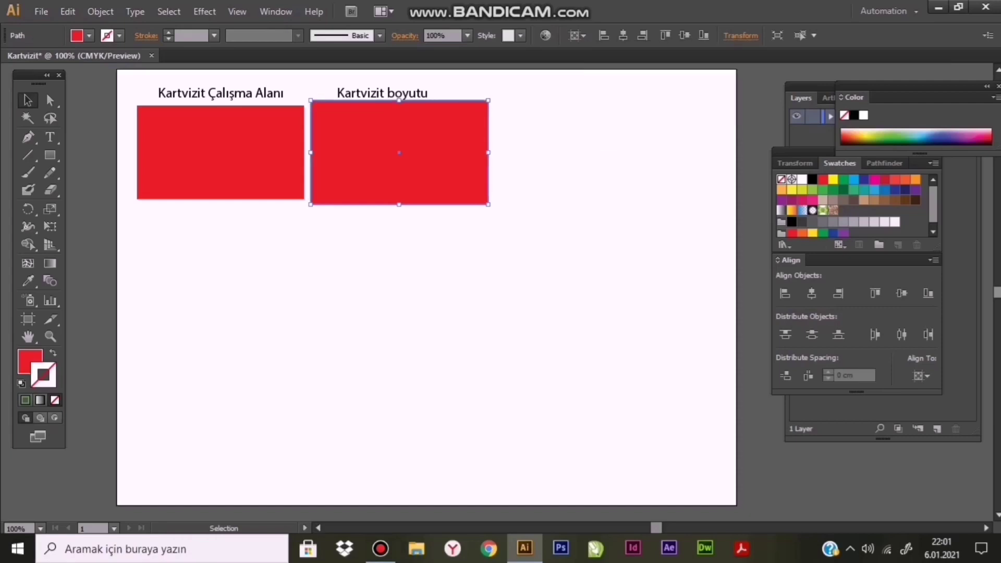
Copy the labelled rectangle further right and resize the copy to 9 × 5.5 cm
left_click_drag(577, 242, 372, 78)
left_click_drag(399, 153, 613, 153)
left_click(612, 153)
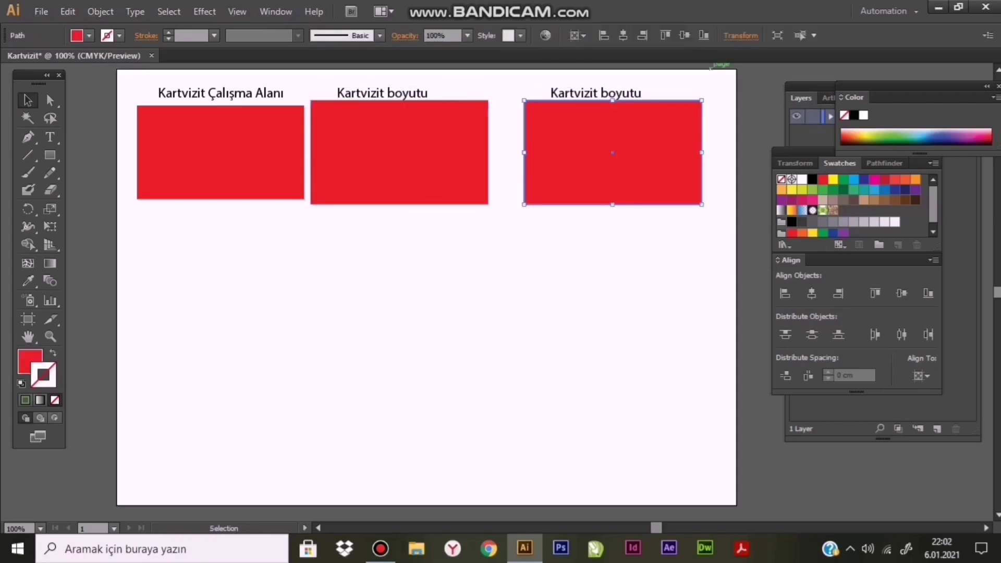
left_click(740, 35)
double_click(695, 59)
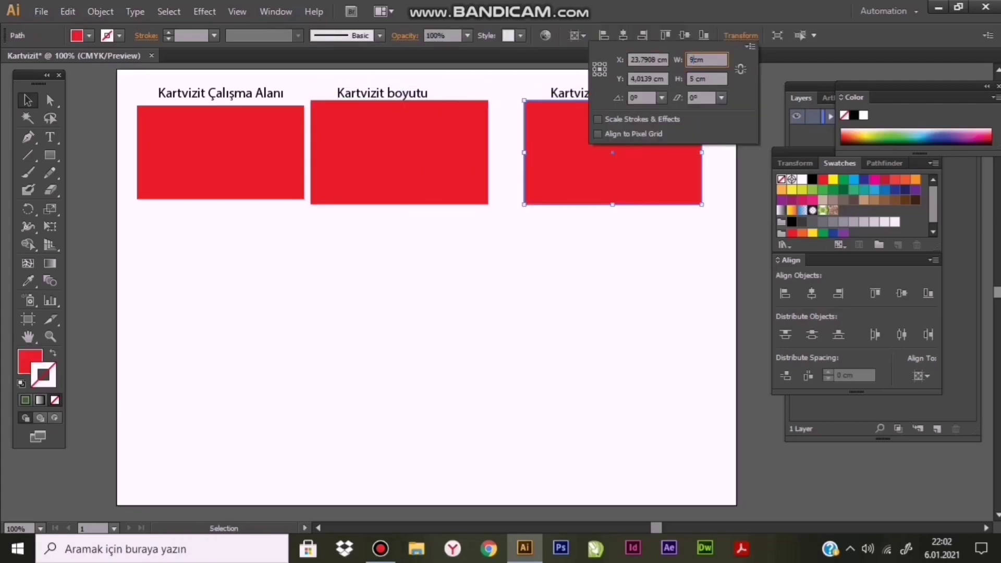
key("Tab")
type("5")
key("Return")
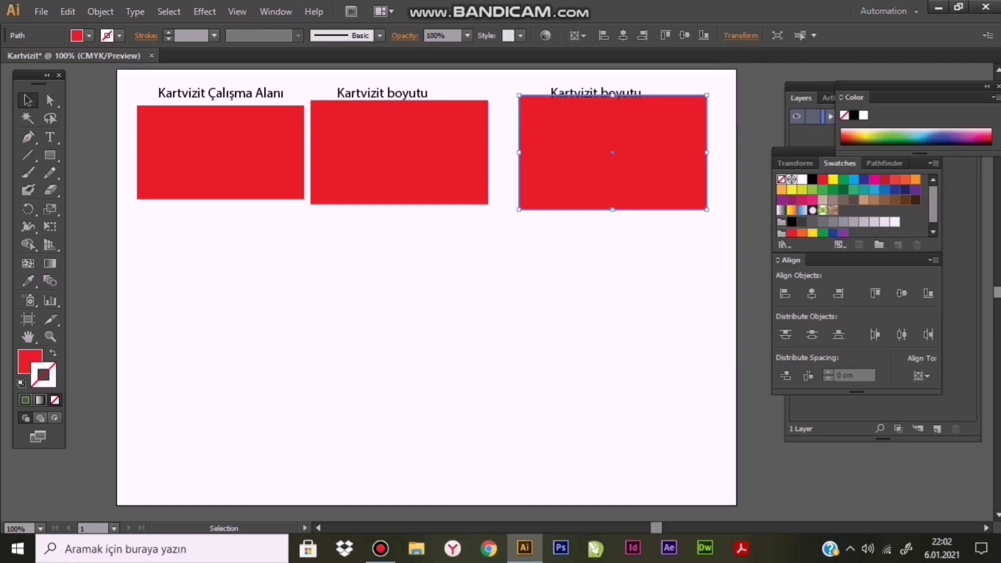
left_click_drag(578, 148, 568, 157)
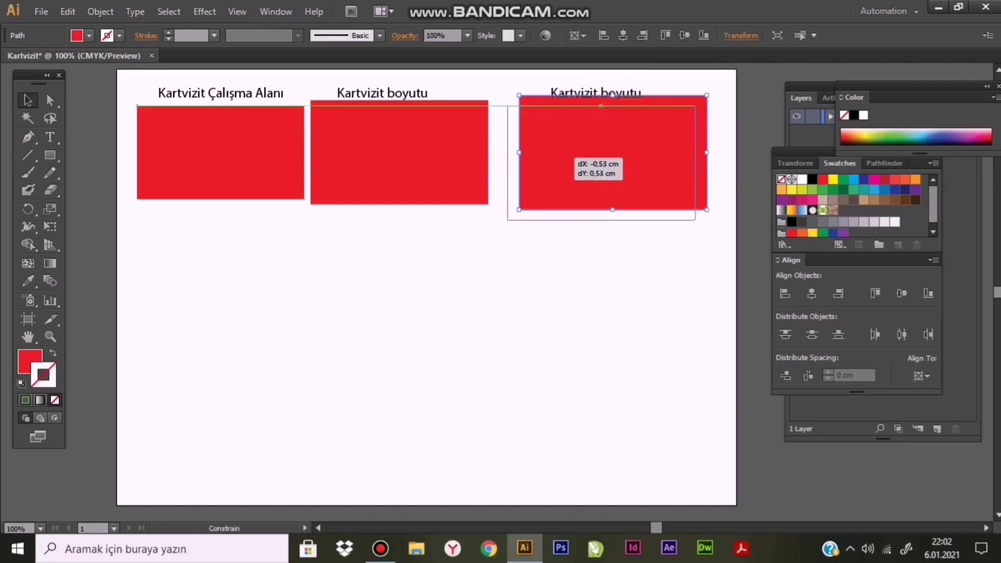
Relabel the third rectangle 'Kartvizit taşma pay alanı' and centre the label over it
double_click(597, 93)
type("taşma pay alanı")
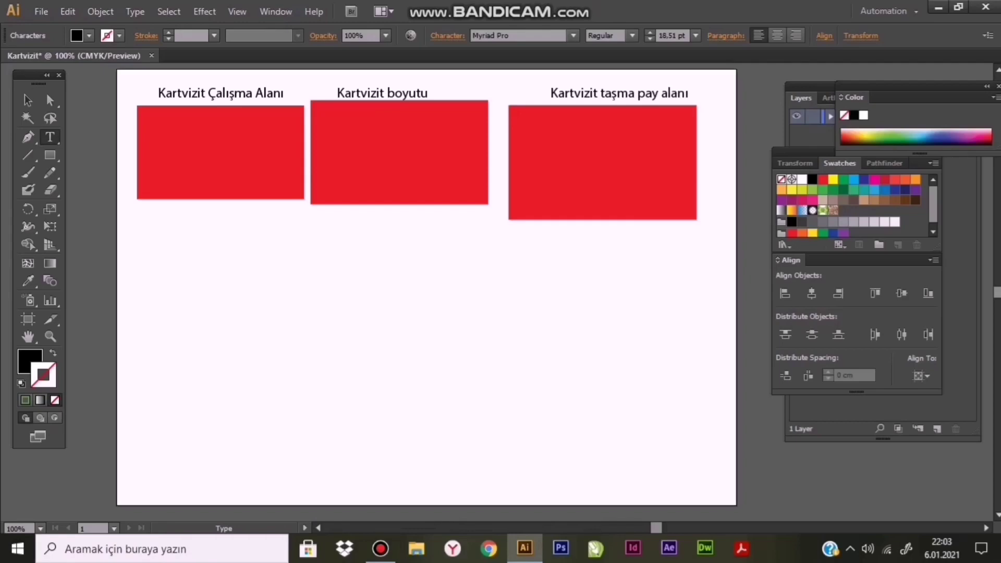
left_click(27, 99)
left_click_drag(581, 94, 570, 94)
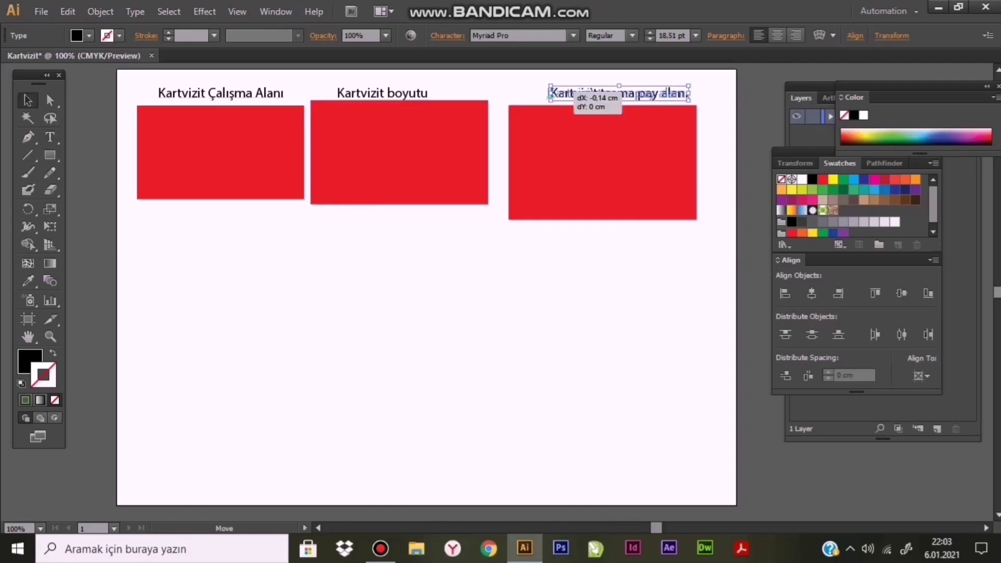
key("ctrl+shift+a")
key("v")
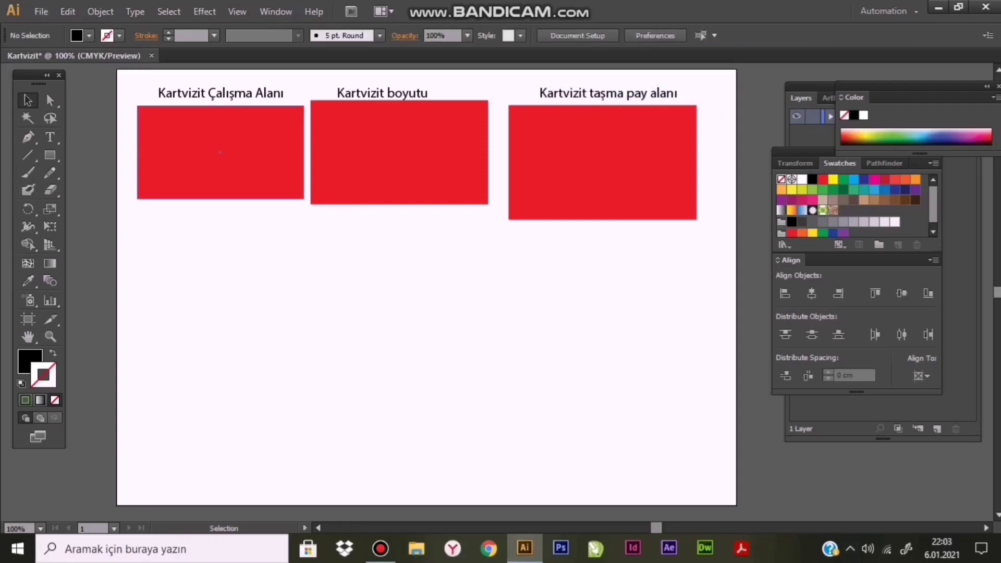
left_click(267, 192)
Place copies of the three rectangles below the headed cards
left_click_drag(267, 192, 465, 391)
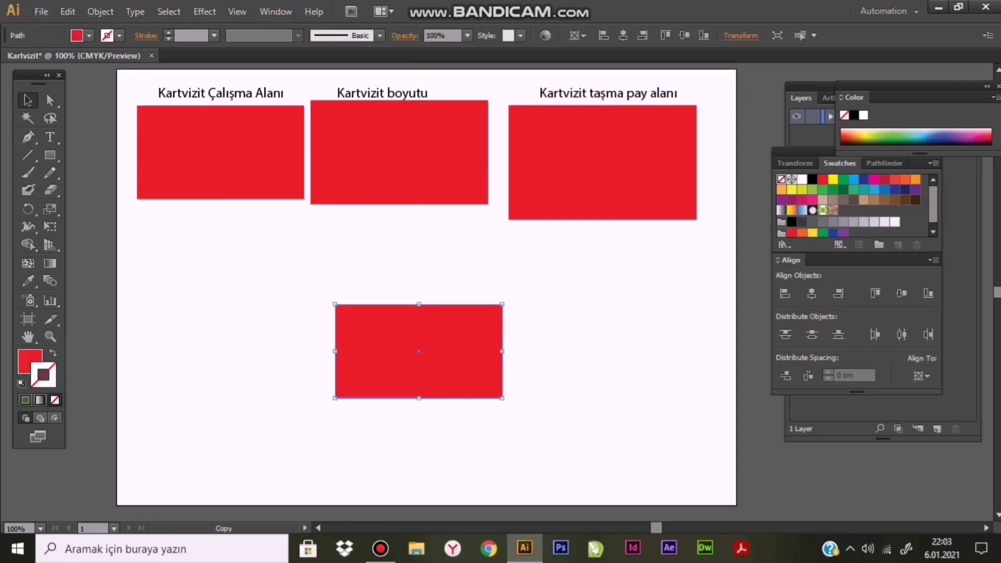
left_click(400, 153)
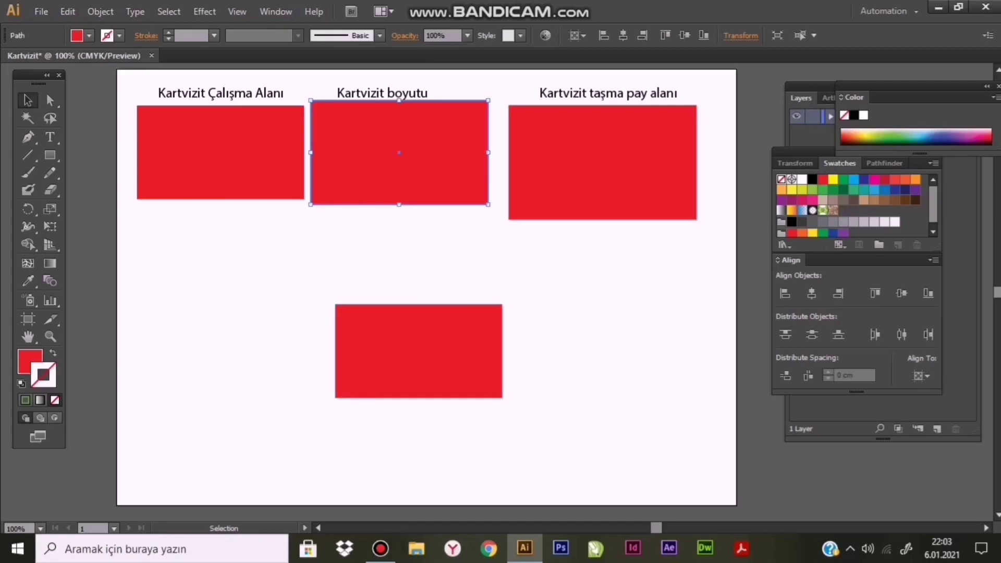
left_click(552, 157, "shift")
left_click_drag(553, 156, 553, 208)
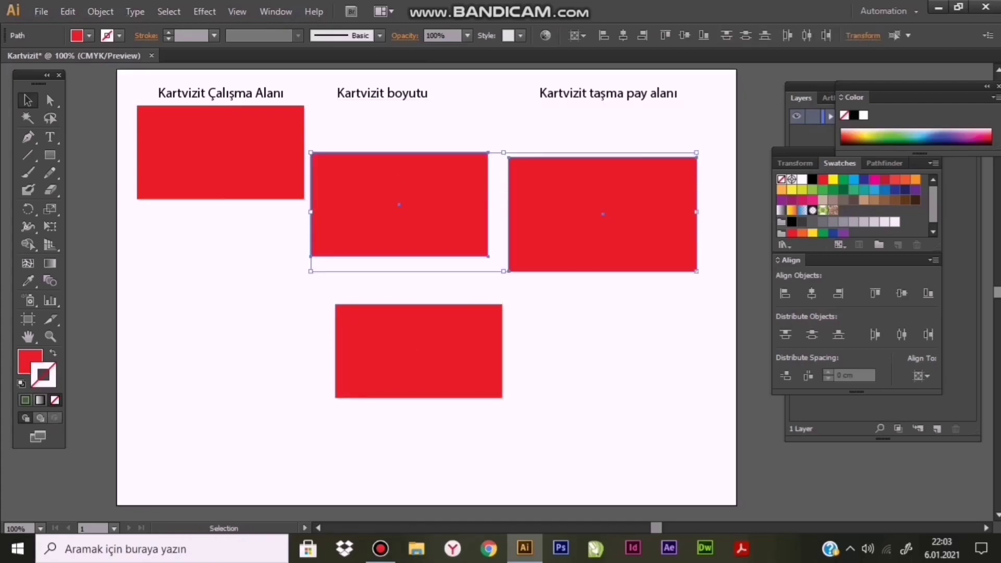
key("ctrl+z")
left_click_drag(514, 176, 516, 232)
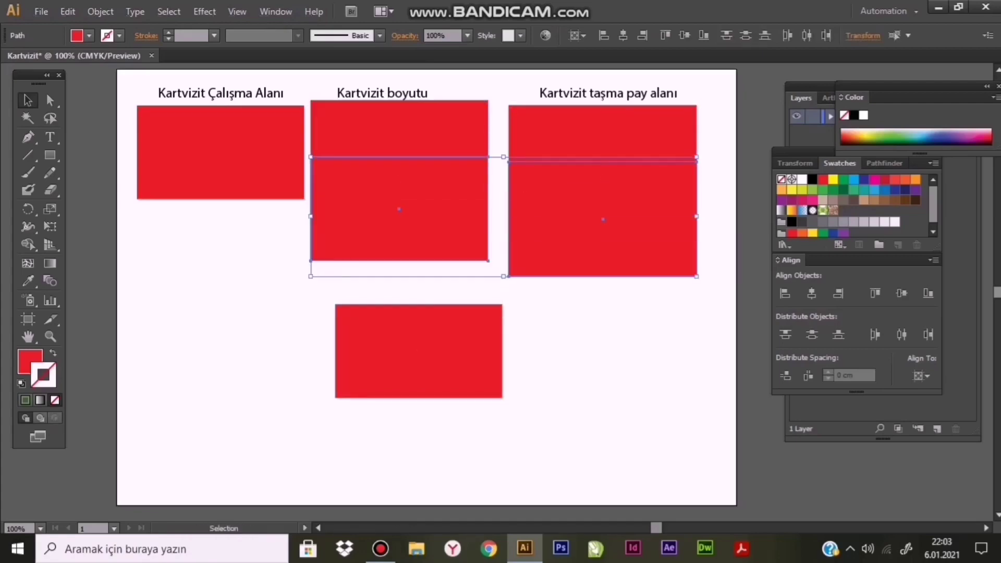
key("ctrl+shift+a")
Centre the middle and right copies horizontally and vertically on the bottom rectangle
left_click(399, 208)
left_click(419, 351, "shift")
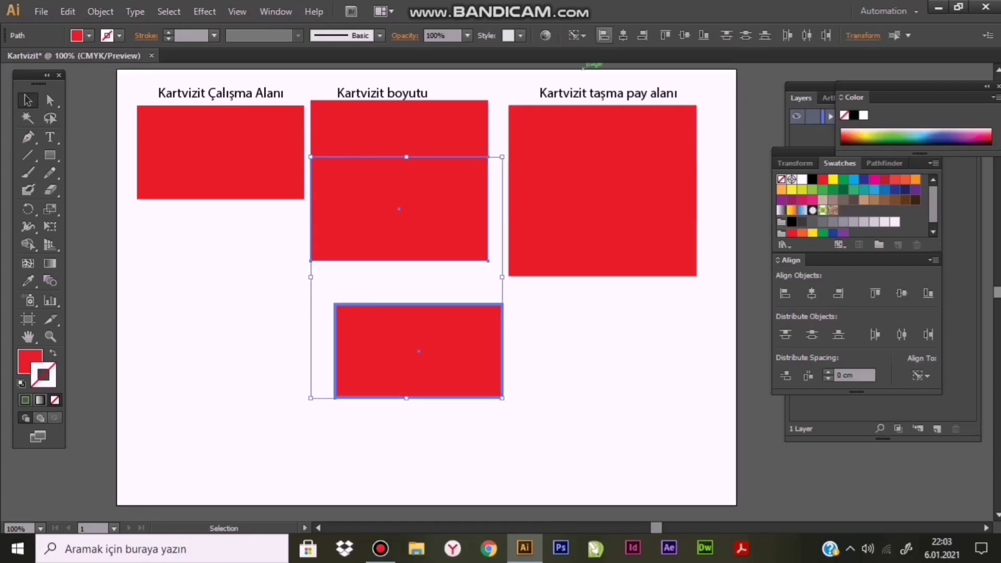
left_click(623, 35)
left_click(685, 35)
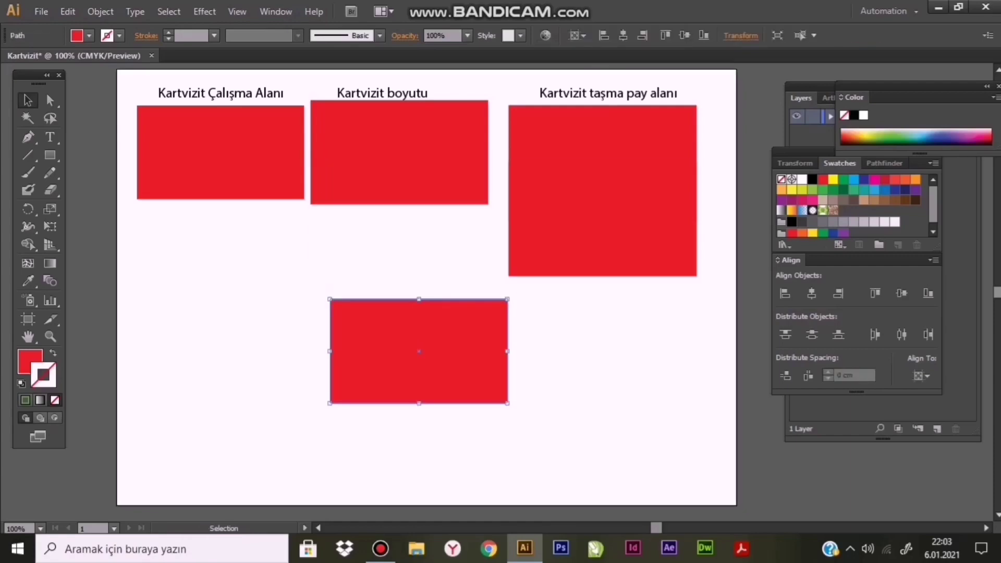
left_click(602, 219)
left_click(419, 350, "shift")
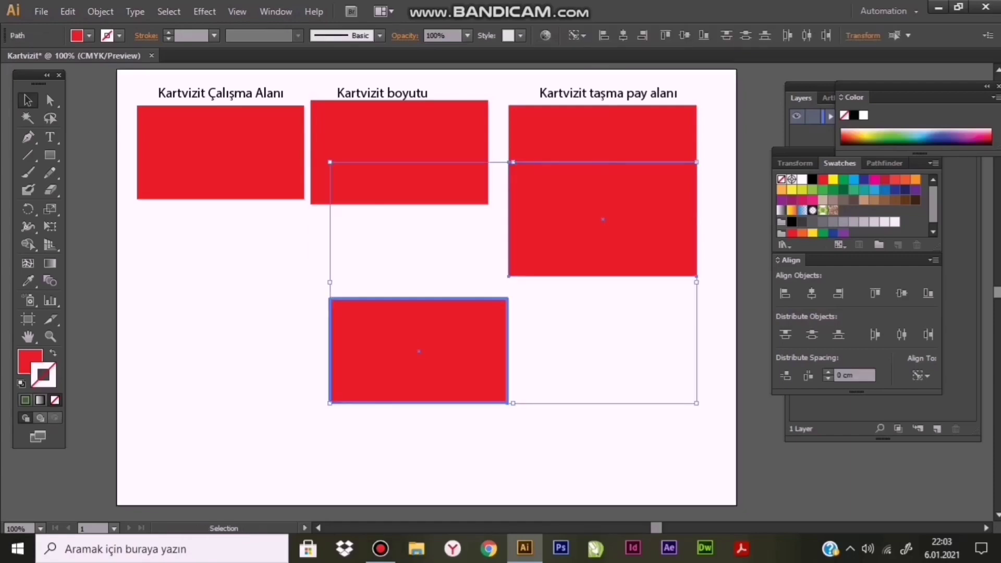
left_click(623, 35)
left_click(684, 35)
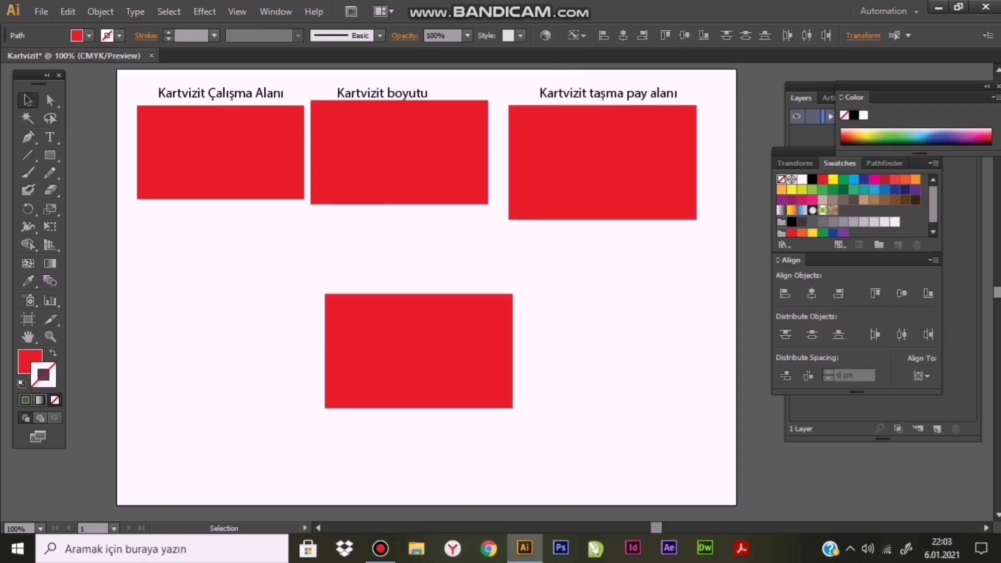
Stack the larger rectangles behind the smaller ones and swap fill to stroke for nested outline frames
right_click(459, 347)
left_click(659, 369)
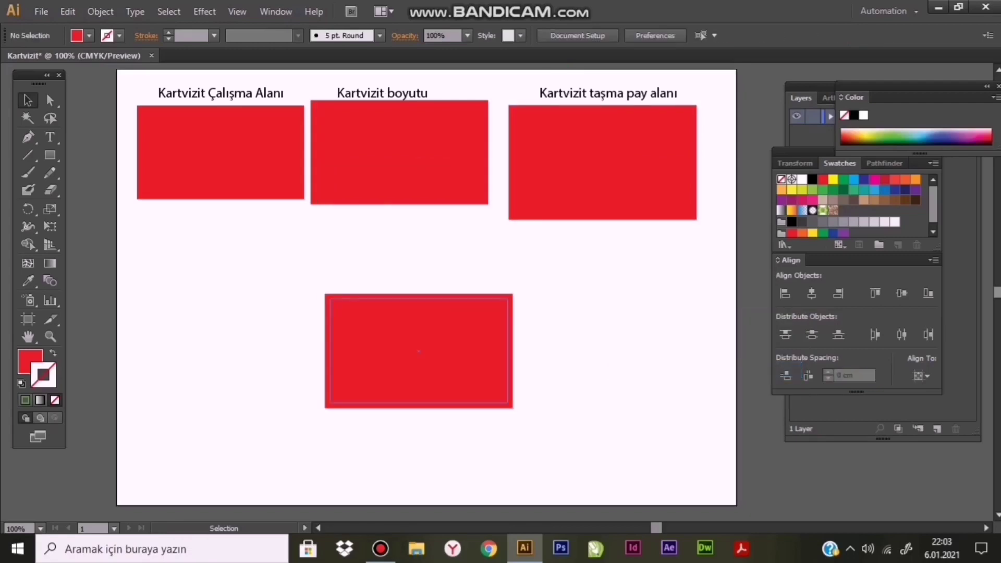
right_click(489, 359)
left_click(689, 382)
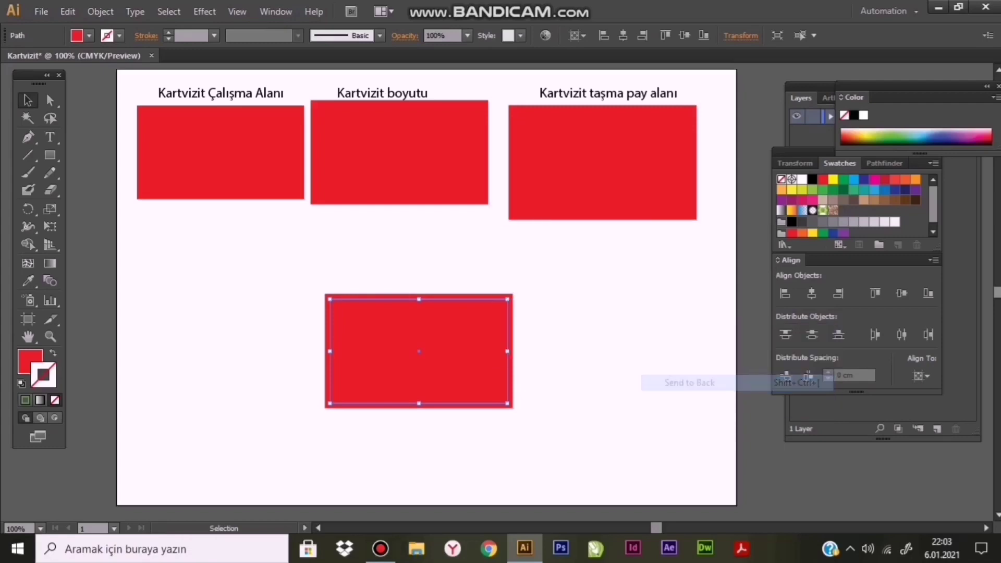
key("ctrl+shift+a")
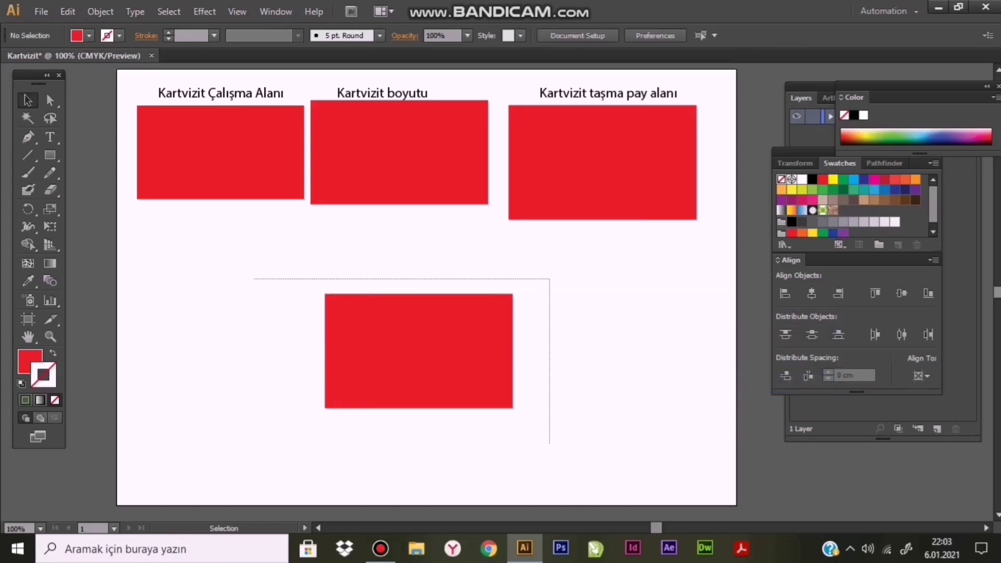
left_click(419, 351)
key("shift+x")
key("ctrl+shift+a")
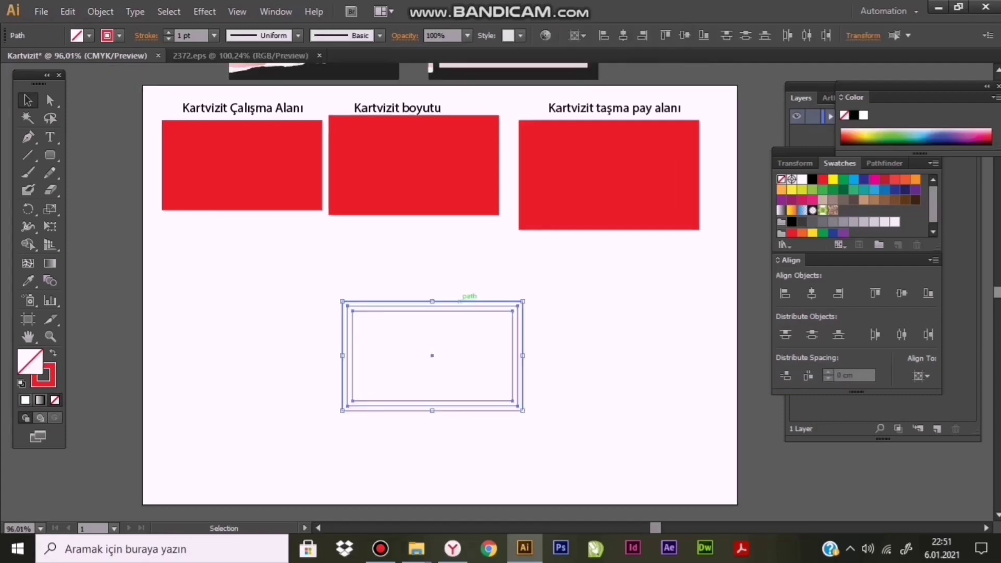
Move the outline frame set left and bring both card designs onto the artboard
left_click_drag(471, 302, 287, 252)
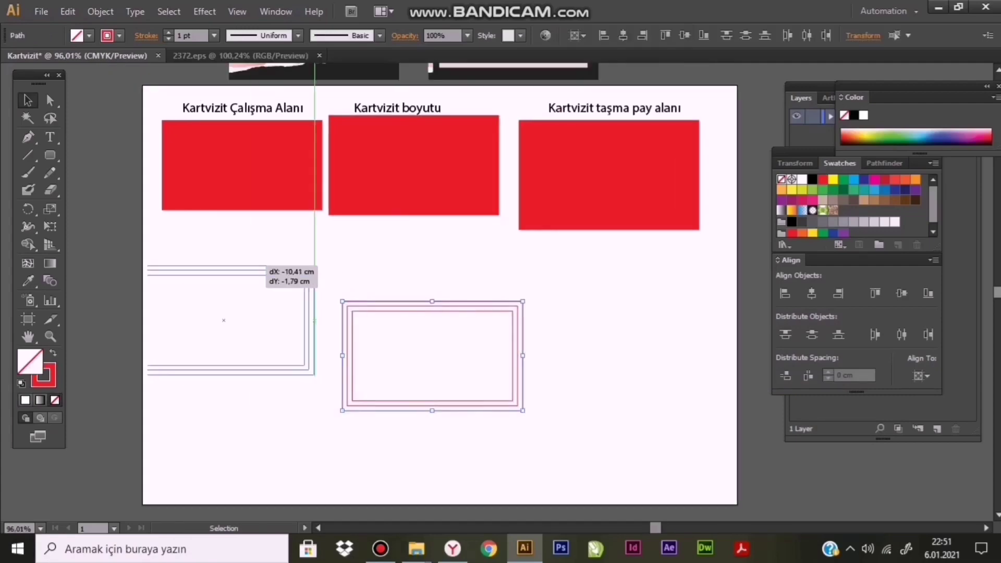
left_click_drag(347, 305, 361, 305)
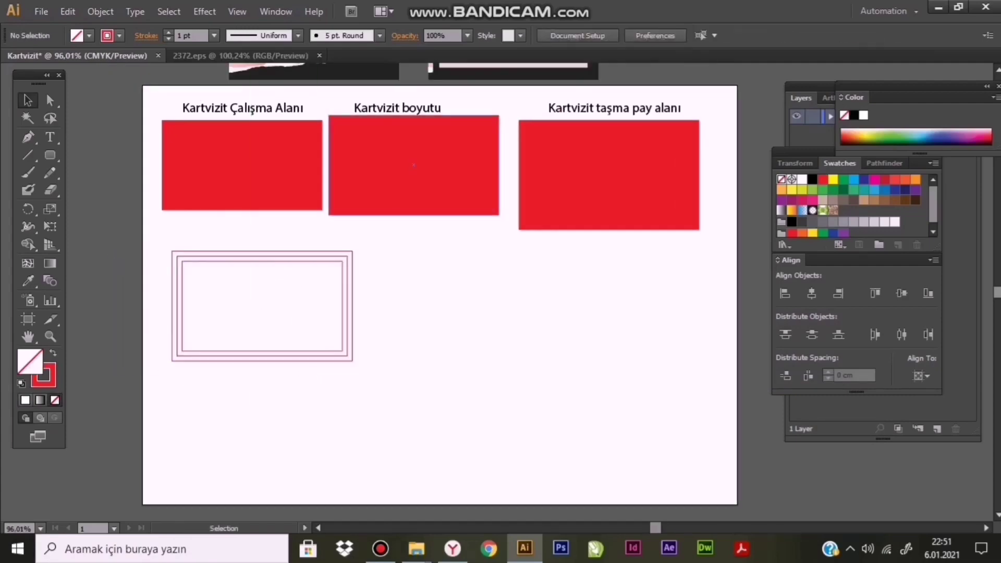
left_click_drag(354, 76, 365, 86)
left_click(453, 73)
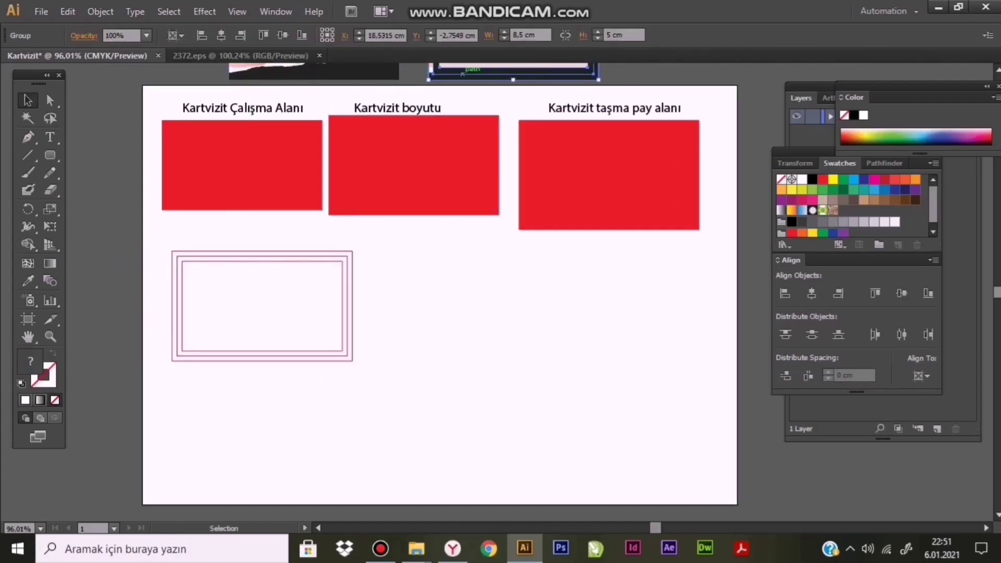
left_click_drag(459, 76, 593, 350)
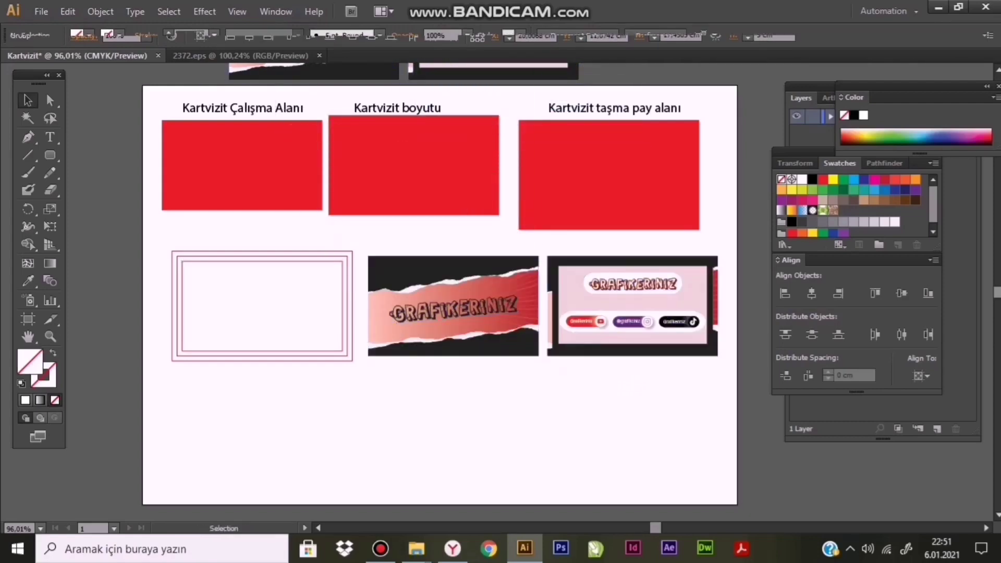
Align the red GRAFIKERINIZ card design onto the left frame as key object
left_click_drag(417, 309, 402, 312)
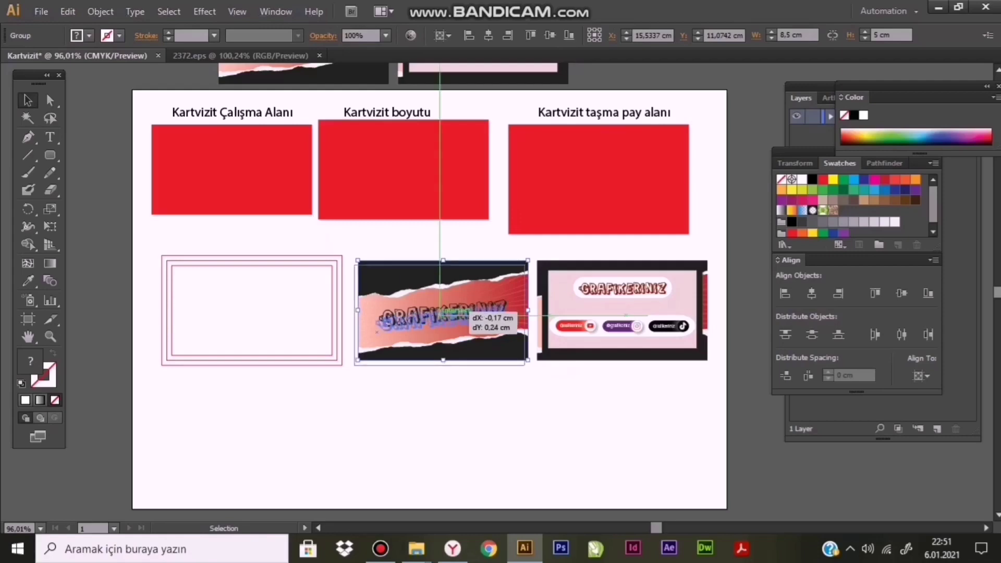
key("ctrl+z")
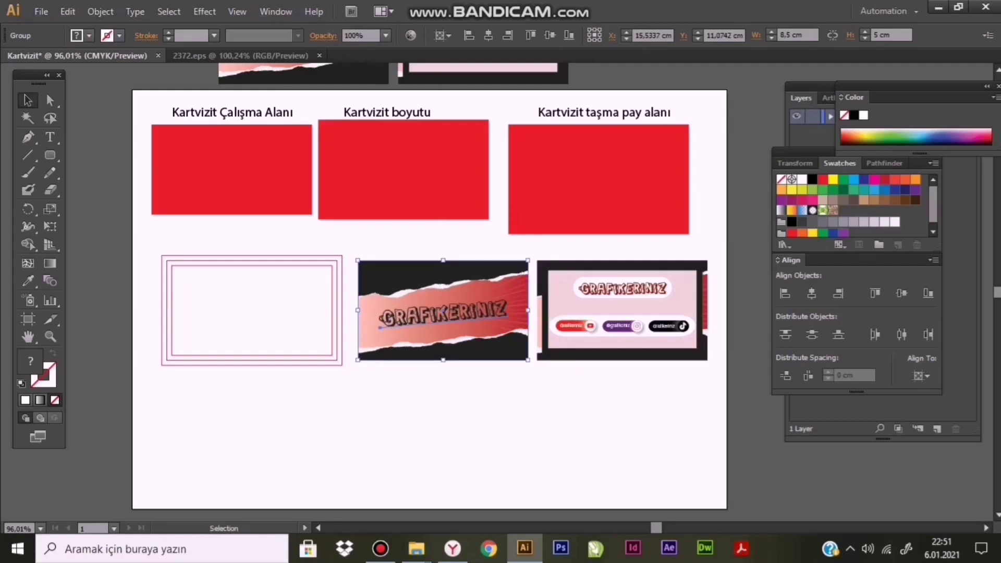
left_click(341, 258, "shift")
left_click(338, 261)
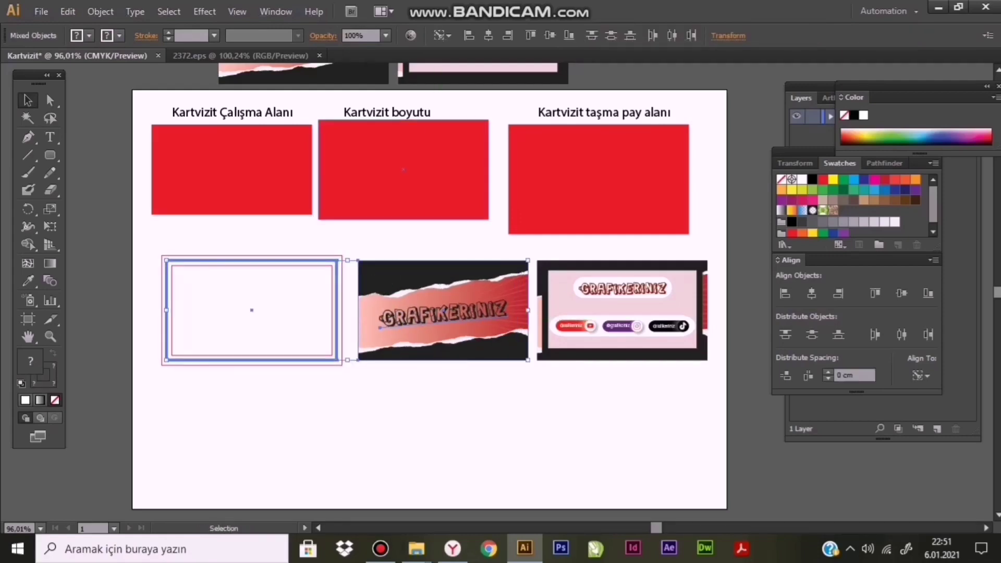
left_click(507, 35)
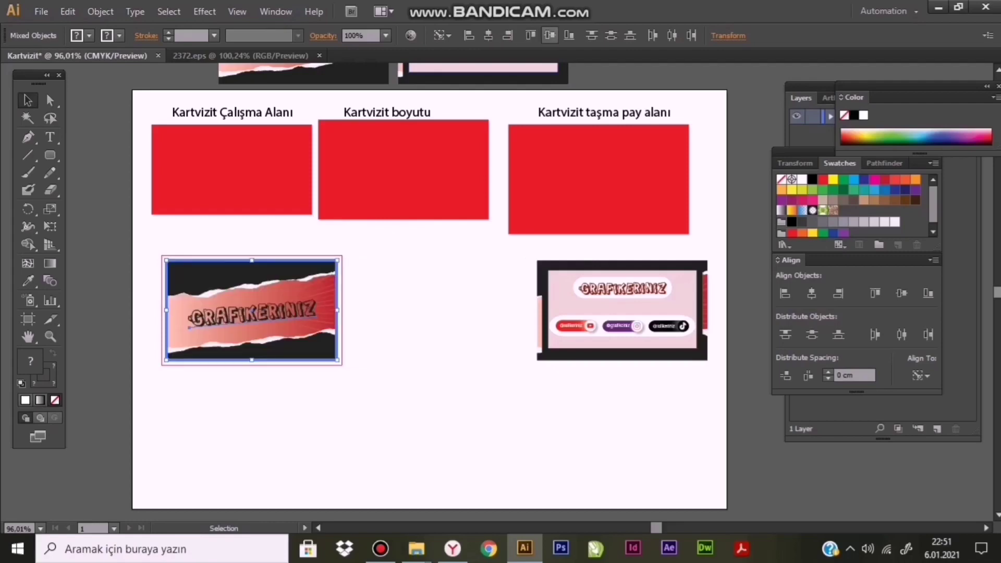
Send the card design to the back, behind the frame outlines
left_click(252, 311)
left_click_drag(133, 219, 506, 444)
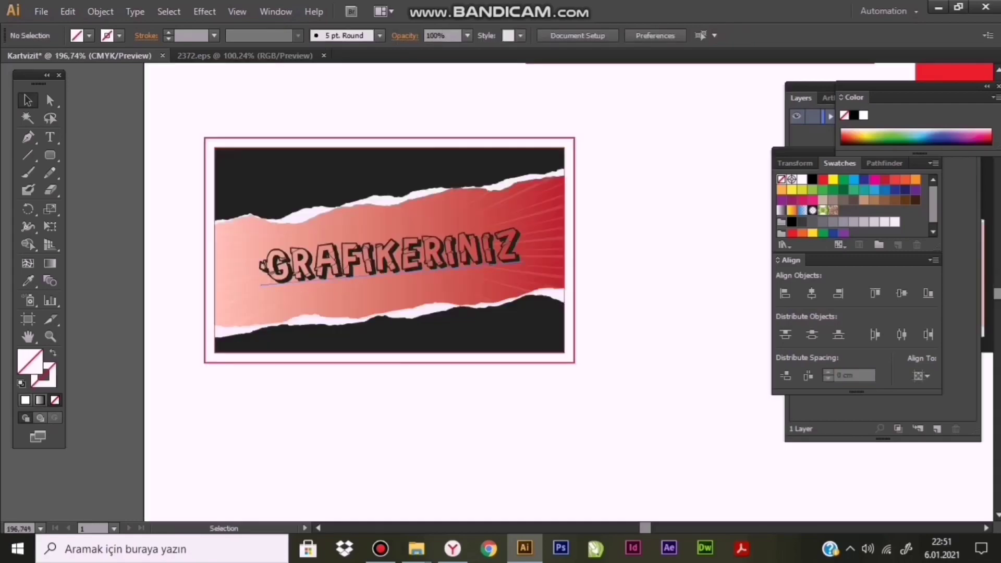
right_click(421, 260)
left_click(672, 429)
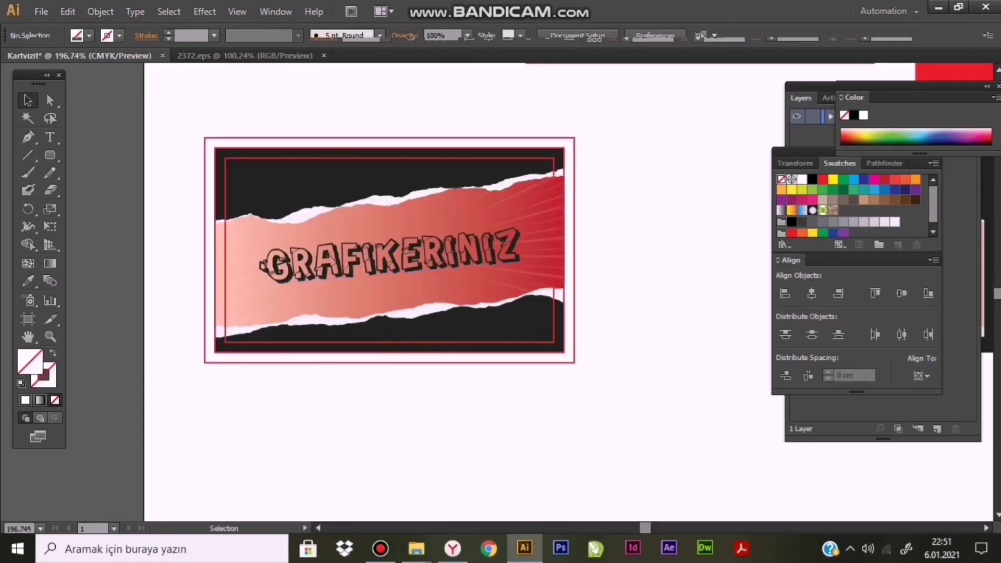
scroll(391, 261, "up", 2)
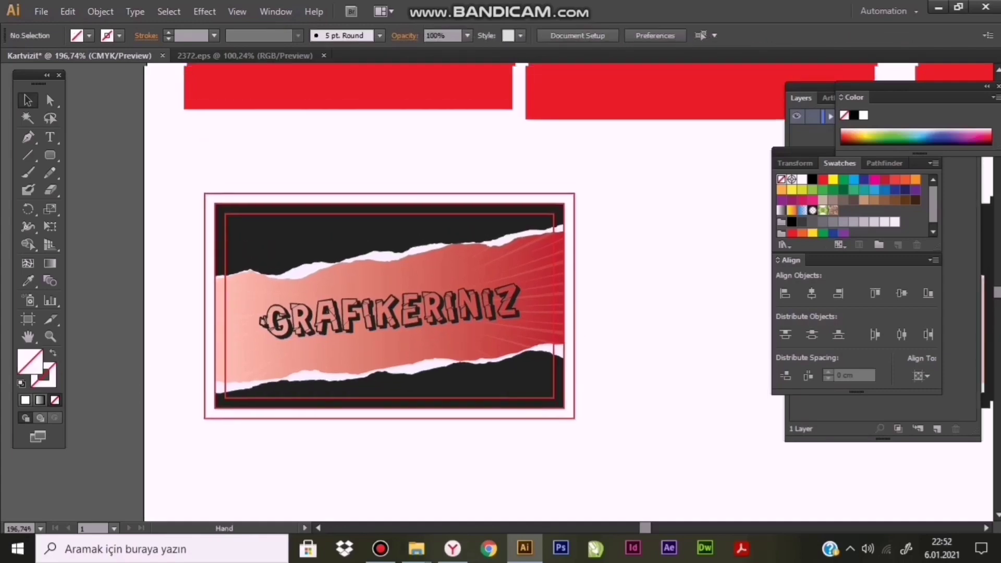
left_click(271, 333)
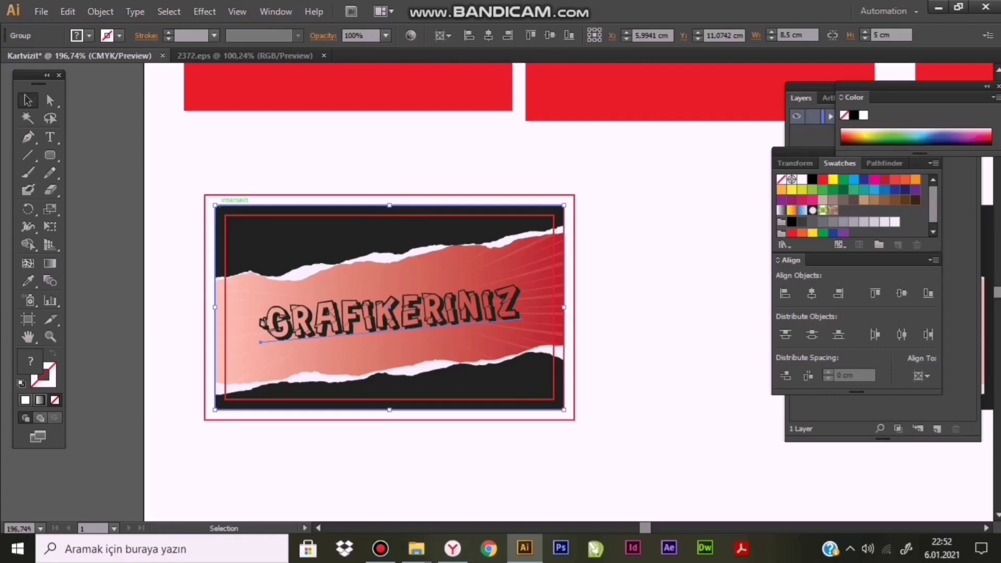
right_click(367, 298)
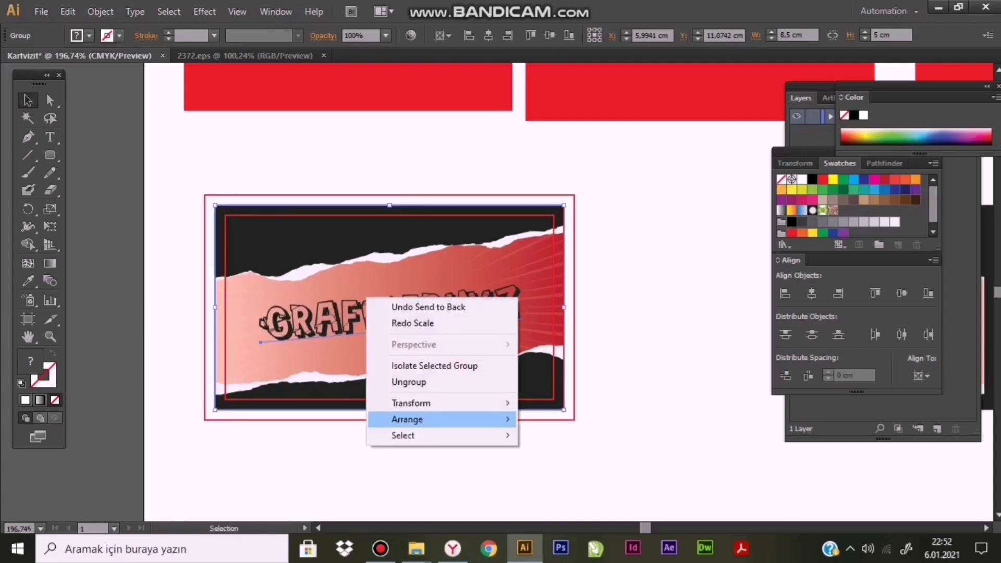
left_click(553, 467)
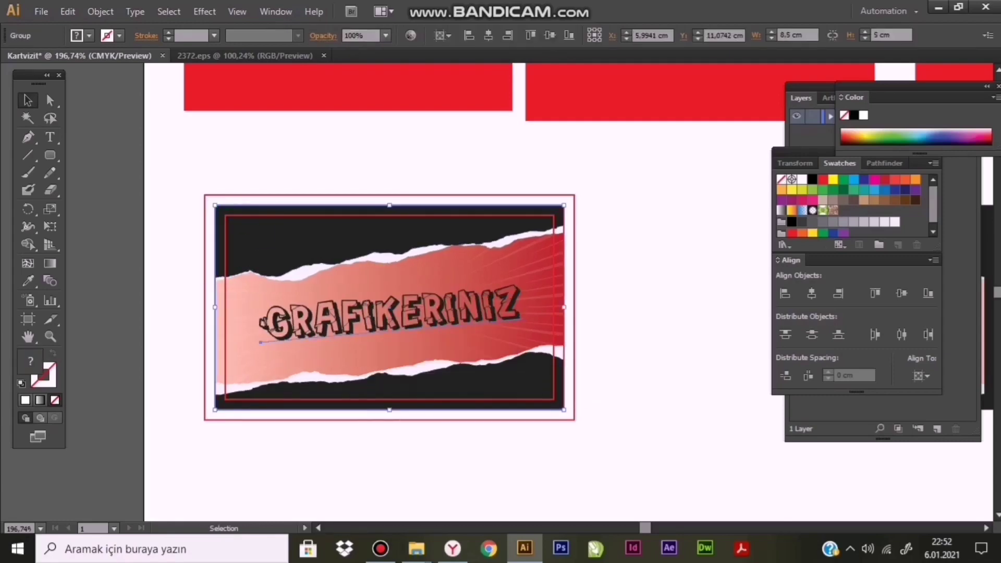
Ungroup the card design and stretch its clipped artwork out to the outer bleed frame
right_click(290, 260)
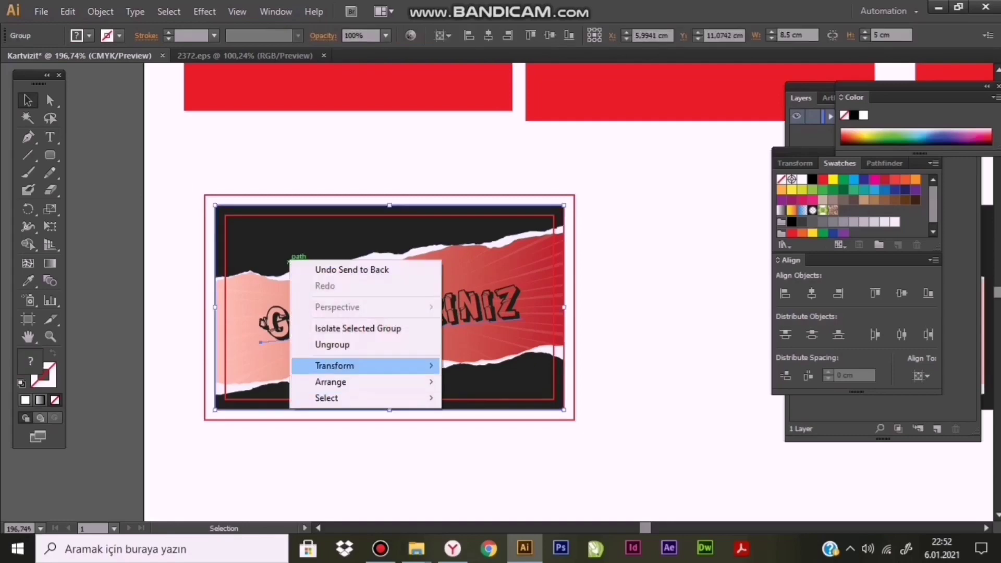
left_click(332, 344)
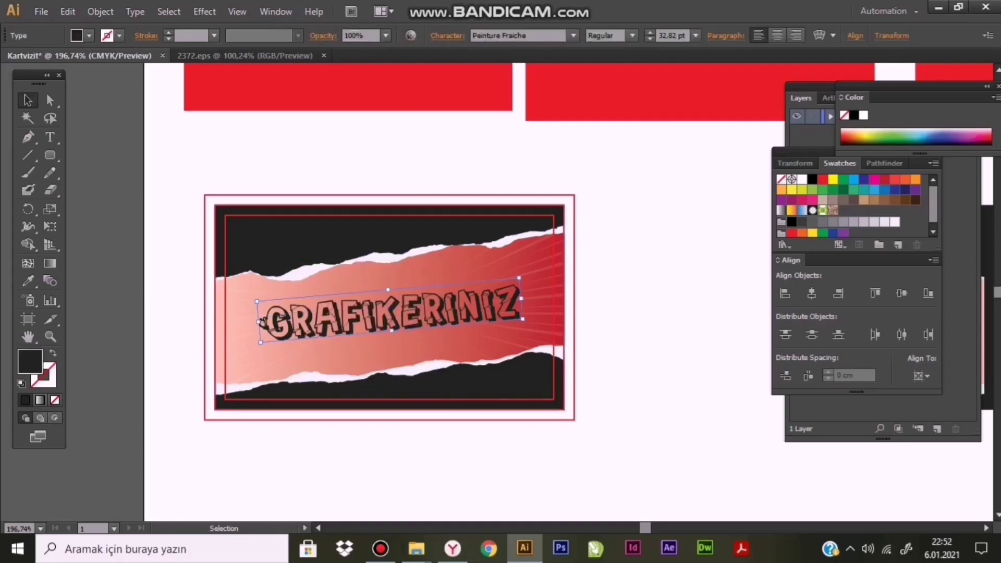
left_click(301, 254)
left_click_drag(215, 206, 205, 195)
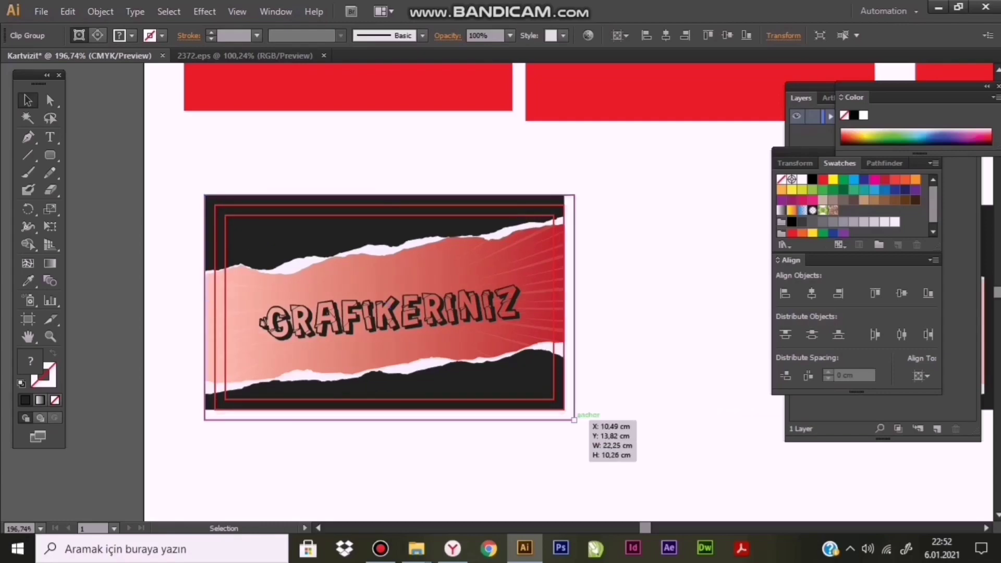
left_click_drag(563, 409, 573, 419)
key("ctrl+shift+a")
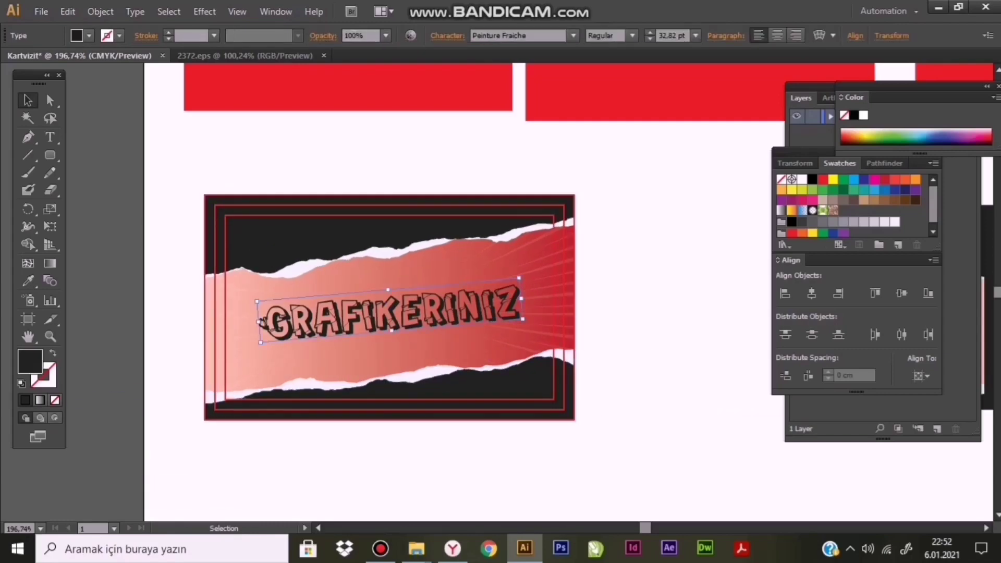
key("ctrl+1")
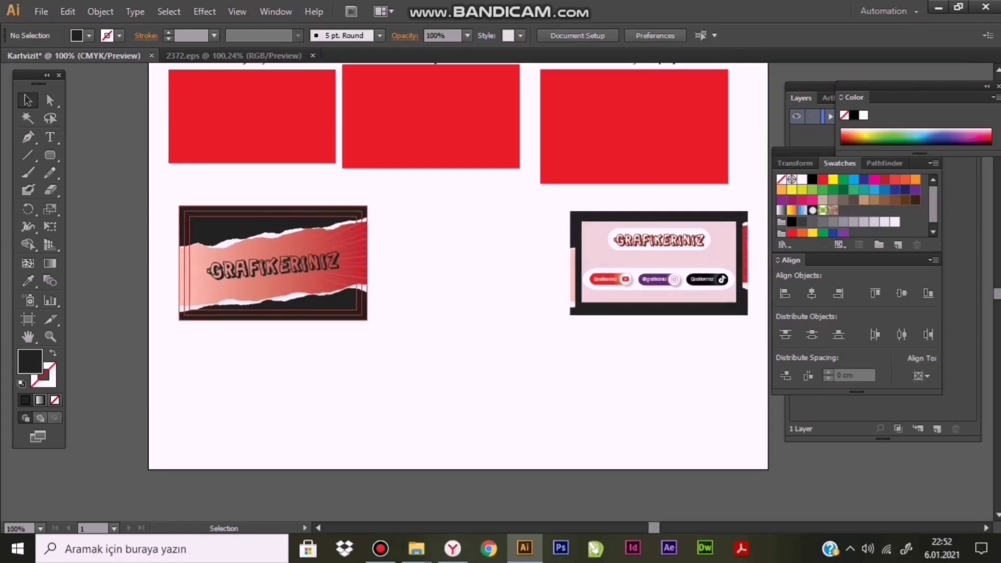
Try copying the left card into the middle frame, undo it, and zoom to the empty frame
mouse_move(351, 329)
left_mouse_down()
mouse_move(334, 214)
mouse_move(351, 197)
left_mouse_up()
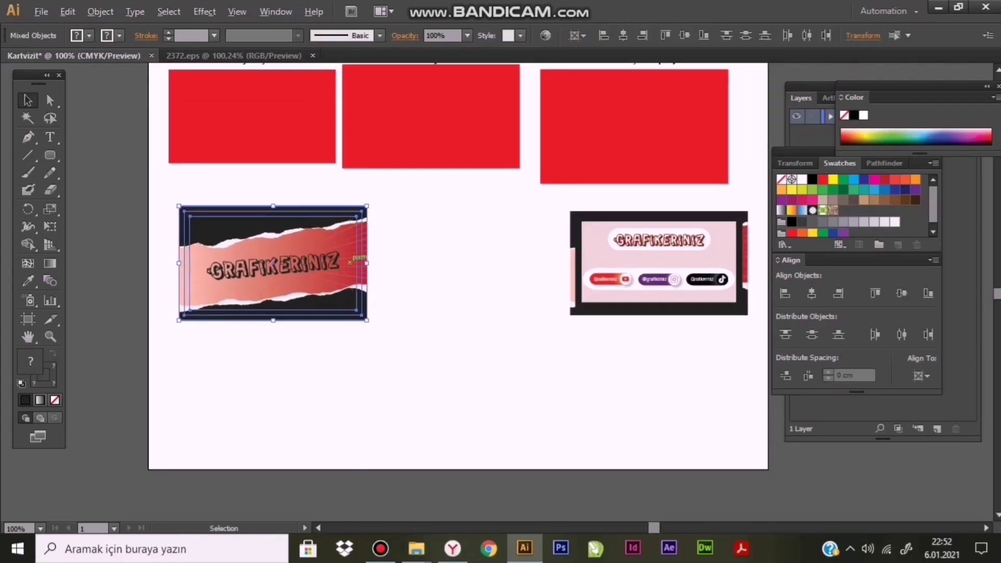
left_click_drag(273, 263, 470, 263)
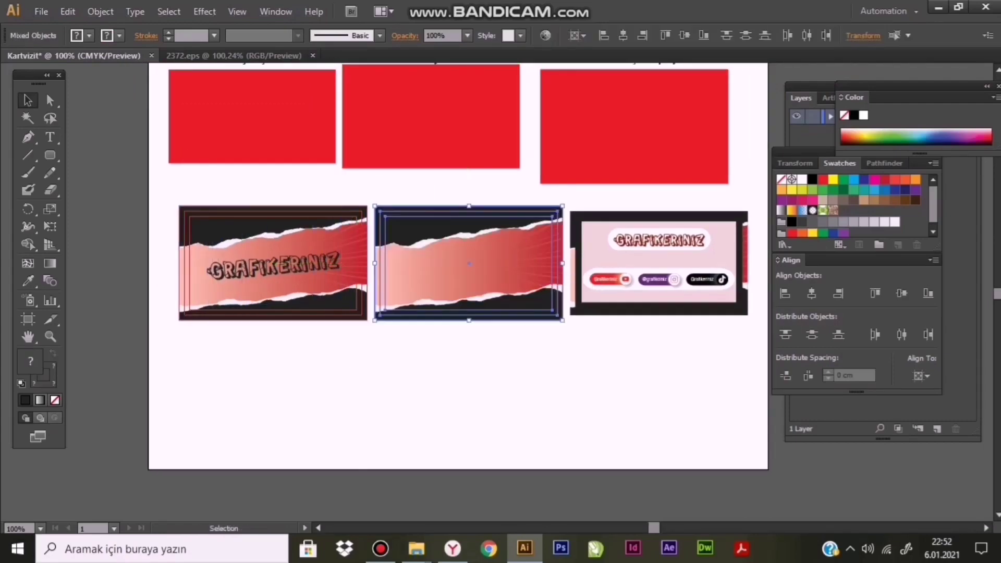
key("ctrl+z")
scroll(434, 395, "up", 1)
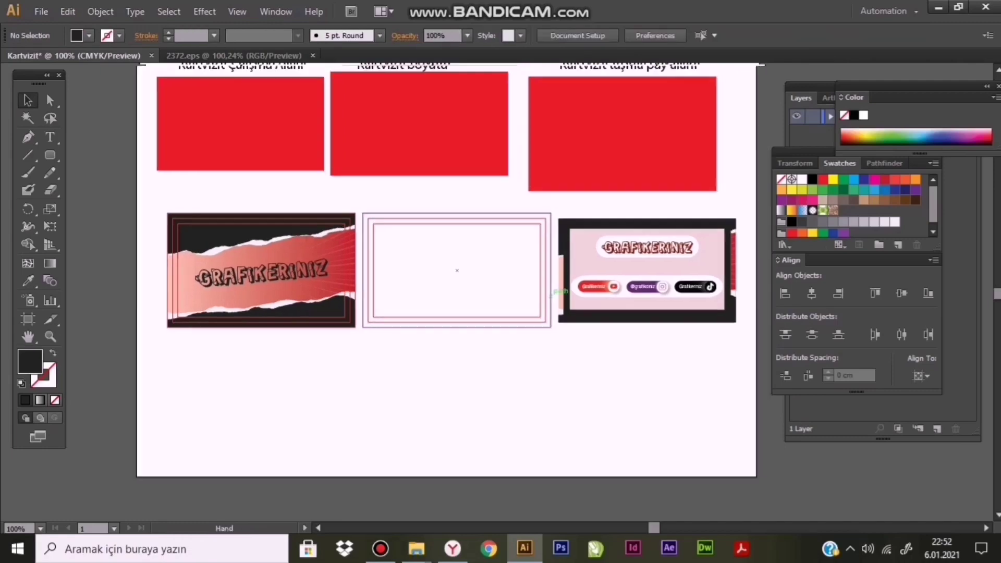
scroll(434, 395, "right", 4)
scroll(473, 319, "up", 2)
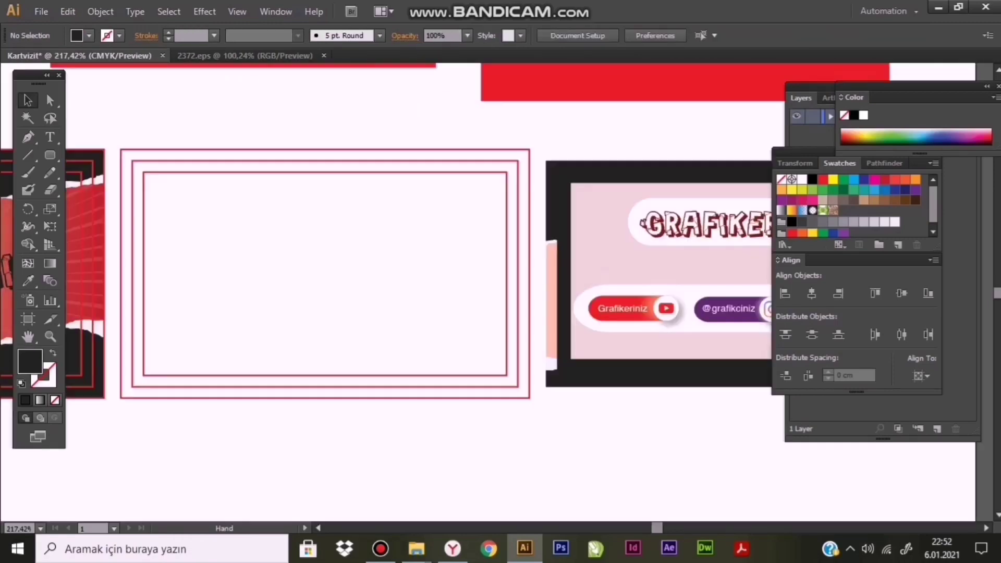
left_click_drag(470, 312, 235, 333)
scroll(588, 271, "down", 1)
Move the second card design with its dark border onto the empty frame
left_click(587, 271, "ctrl")
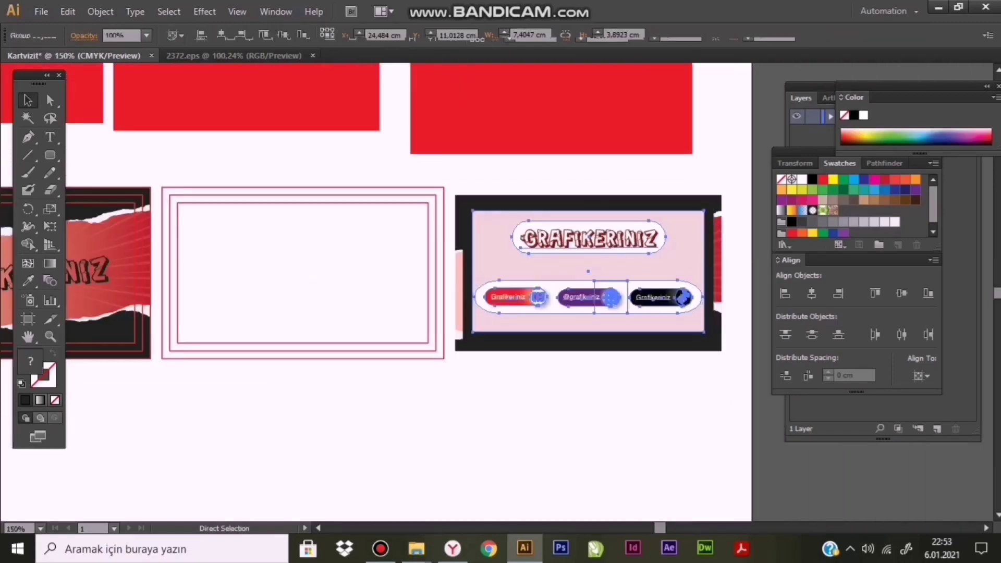
left_click(468, 231, "shift")
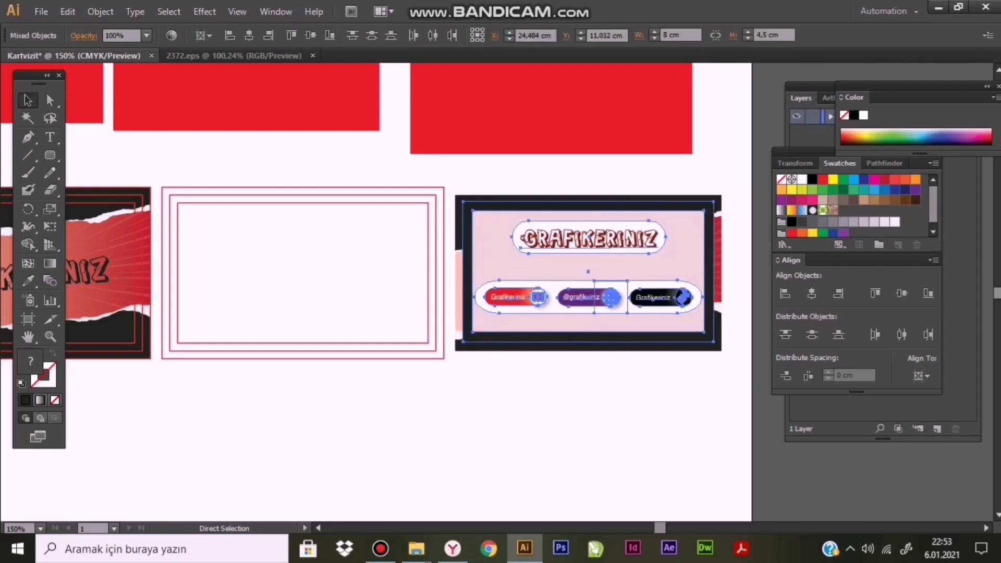
left_click_drag(712, 338, 646, 360)
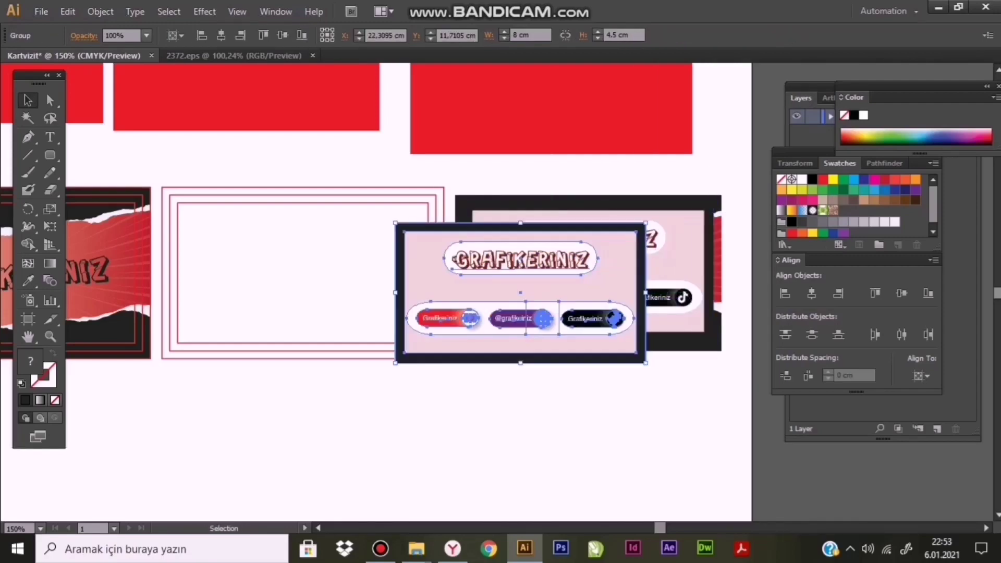
left_click_drag(395, 223, 177, 203)
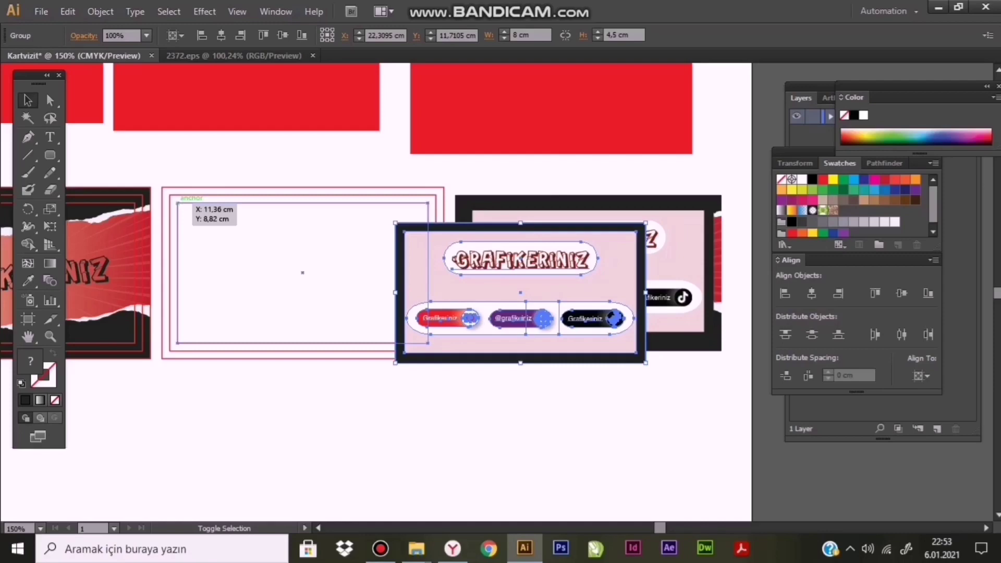
left_click(177, 203, "shift")
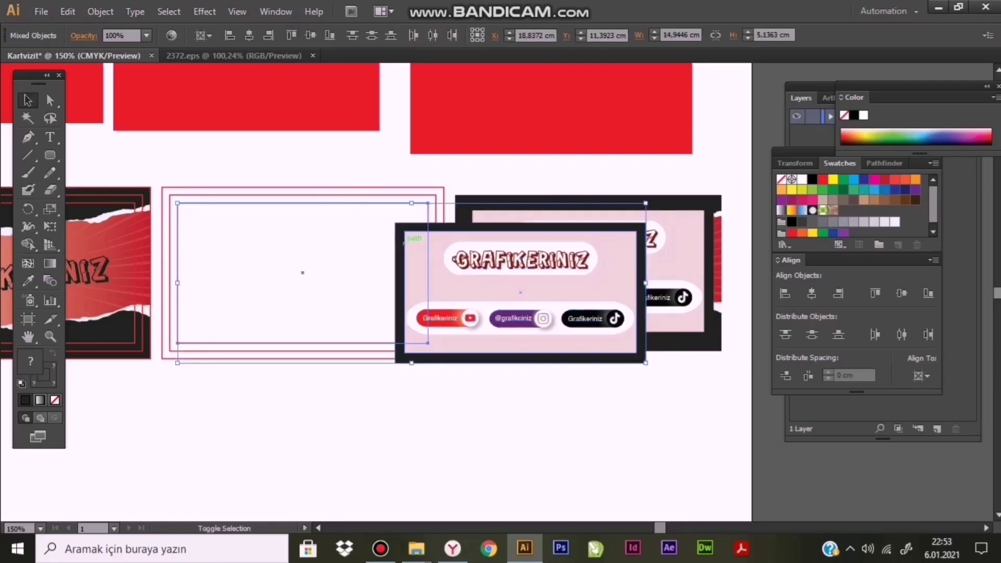
left_click(336, 203)
left_click(339, 204)
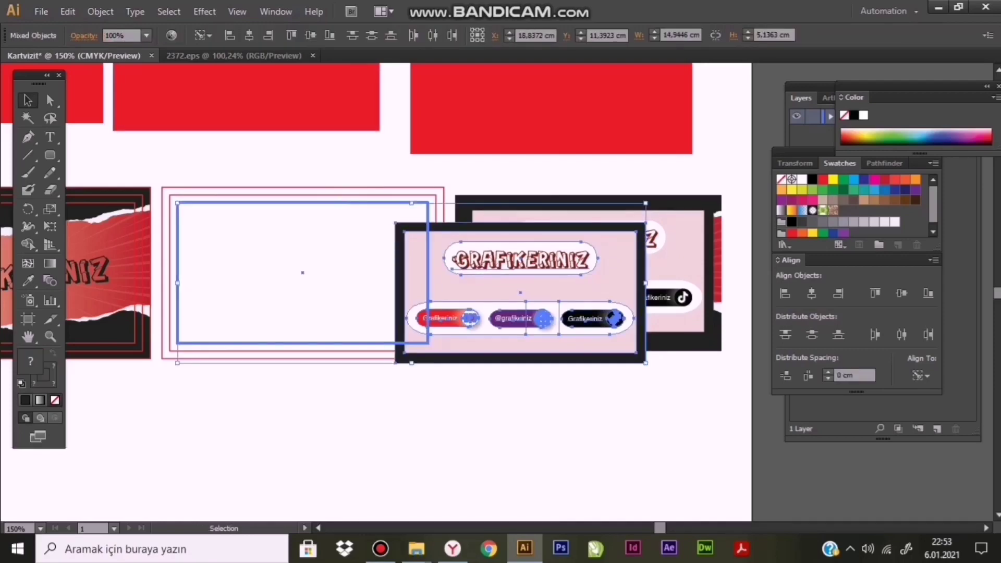
key("ctrl+z")
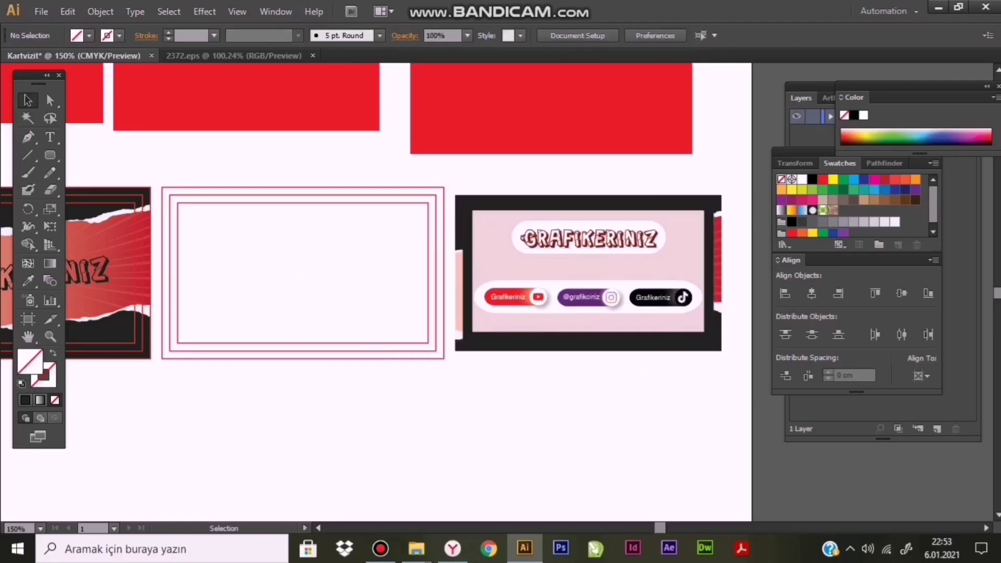
Centre the social-links card and the torn-paper card on the left frame using Align
left_click(463, 209)
left_click(336, 203, "shift")
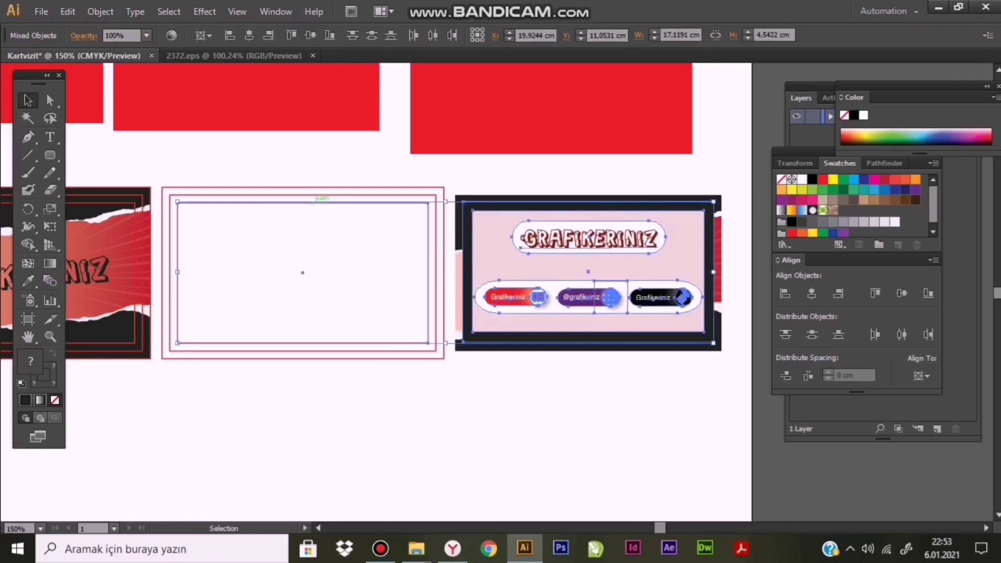
left_click(338, 202)
left_click(812, 293)
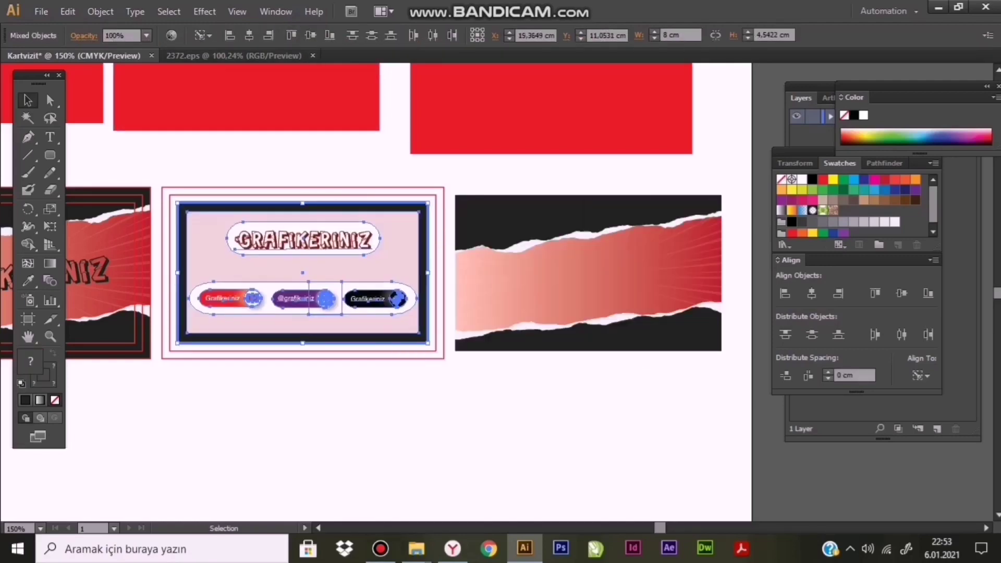
key("ctrl+shift+a")
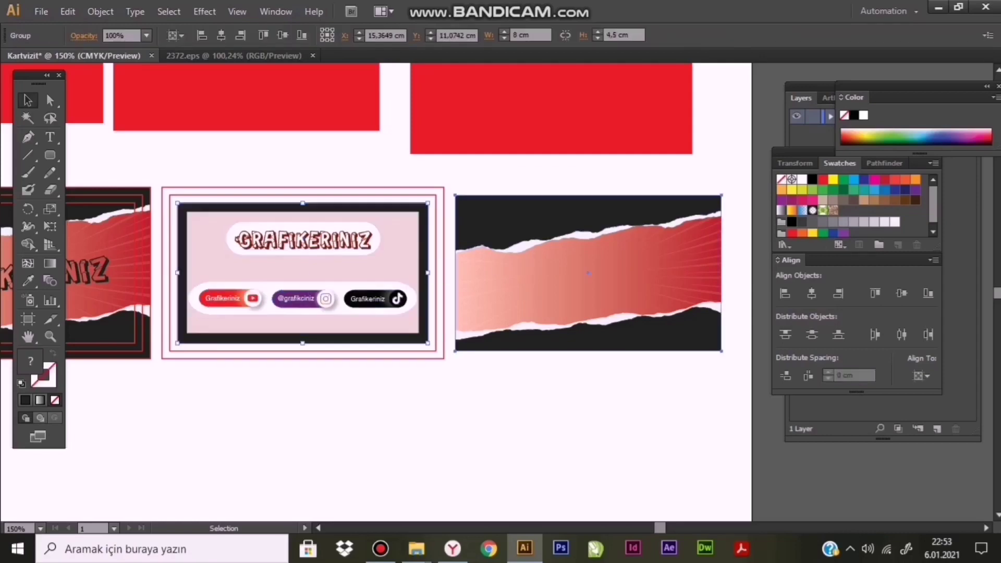
left_click(496, 216)
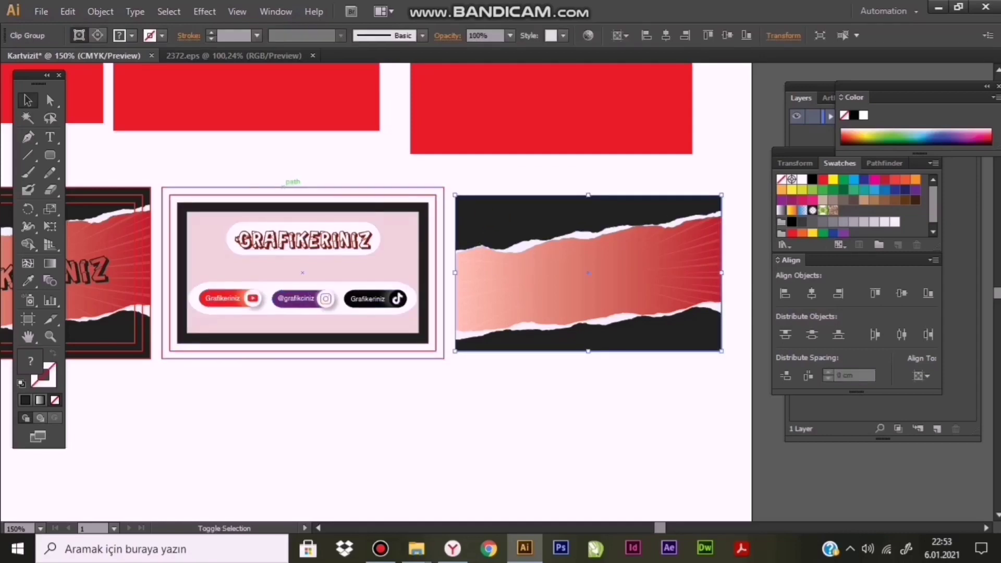
left_click(412, 195, "shift")
left_click(784, 293)
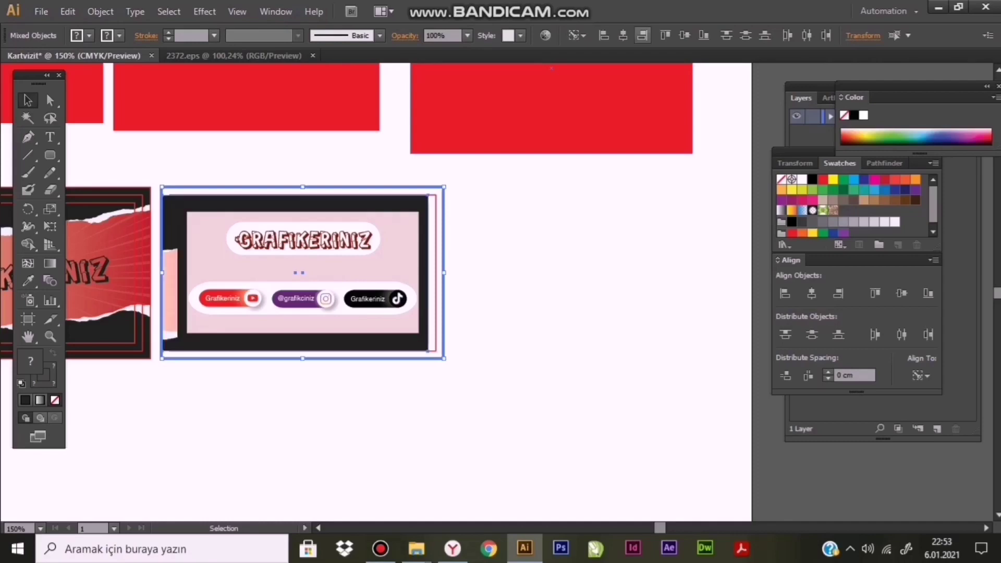
key("ctrl+shift+a")
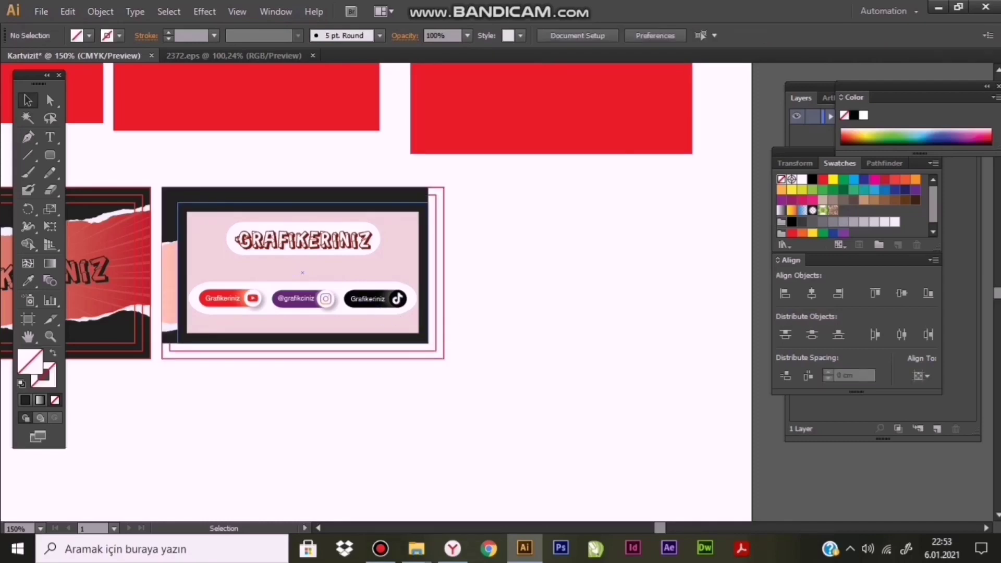
Send the framed card group to the back and enlarge its clipping area to the bleed frame
left_click(428, 190)
right_click(417, 194)
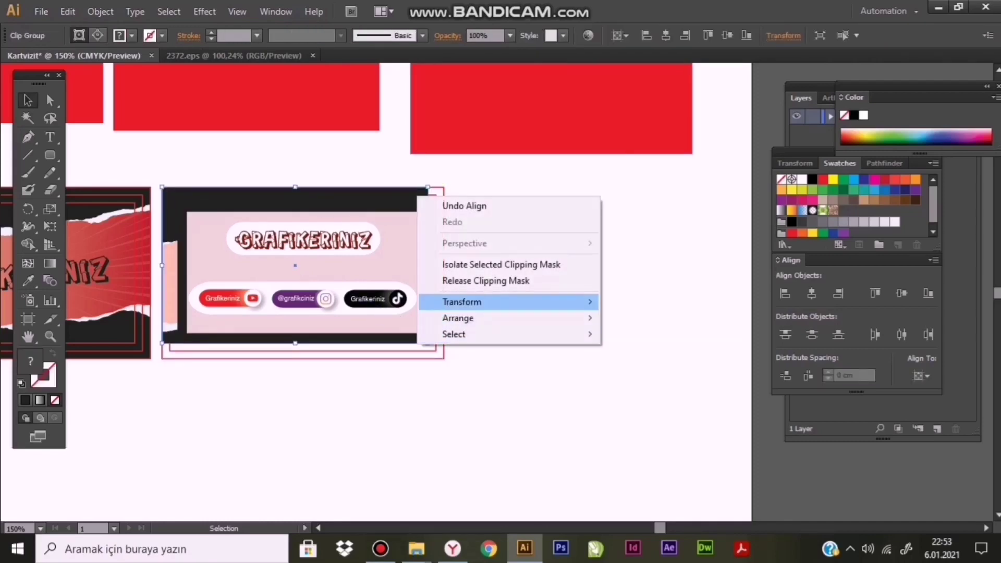
left_click(652, 364)
key("ctrl+shift+a")
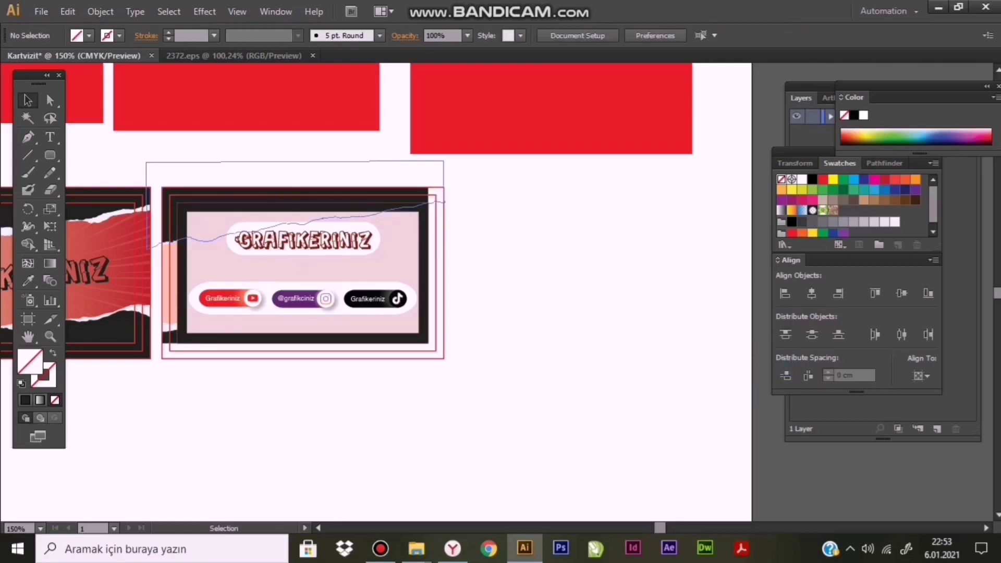
left_click(427, 213)
left_click_drag(427, 343, 446, 364)
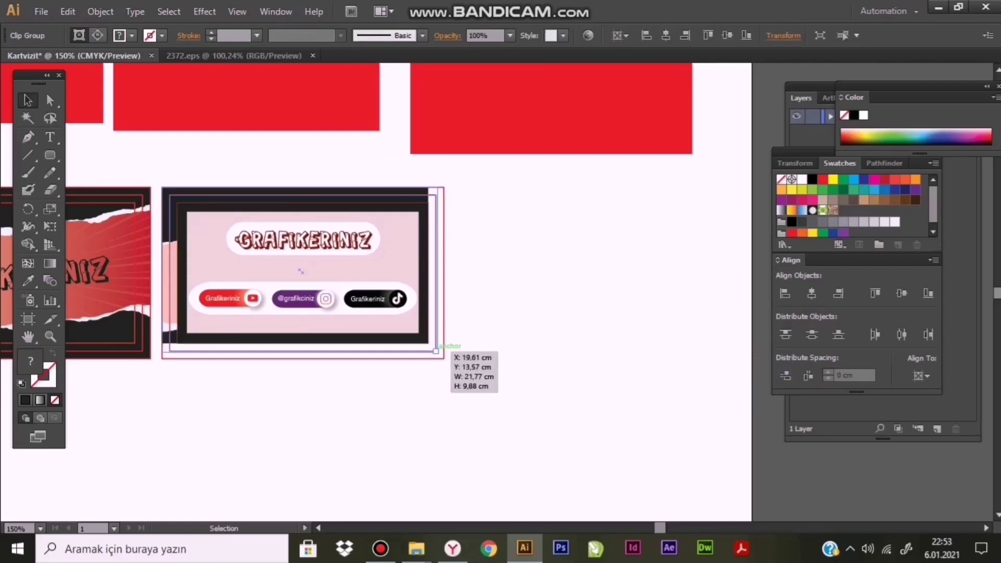
key("ctrl+shift+a")
left_click_drag(521, 443, 527, 448)
left_click_drag(293, 337, 496, 353)
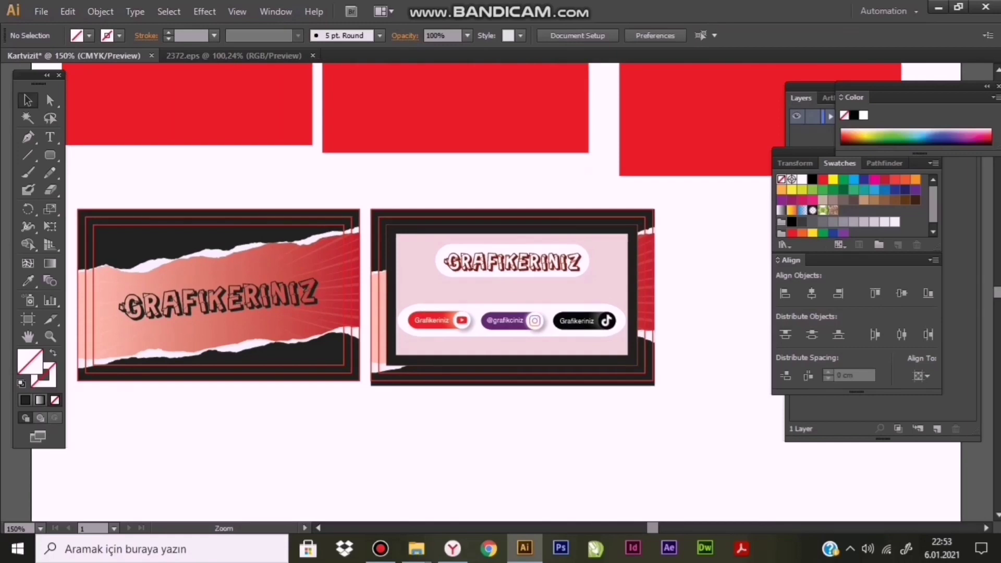
Move the right card further right and nudge the left card, spacing the two apart
left_click(676, 312, "alt")
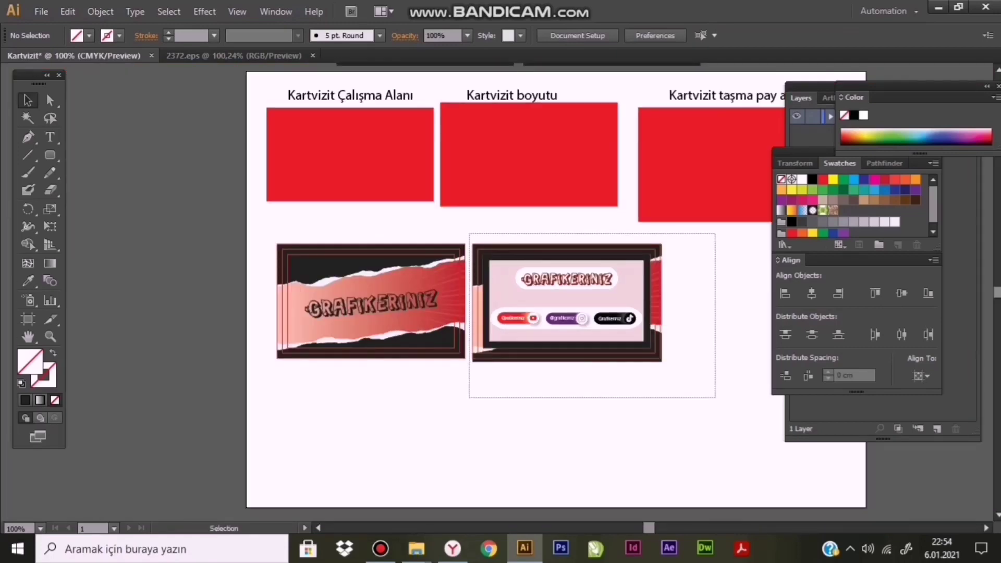
left_click_drag(469, 234, 716, 398)
mouse_move(573, 304)
left_mouse_down()
mouse_move(495, 340)
mouse_move(613, 339)
left_mouse_up()
key("ctrl+shift+a")
left_click_drag(180, 263, 492, 425)
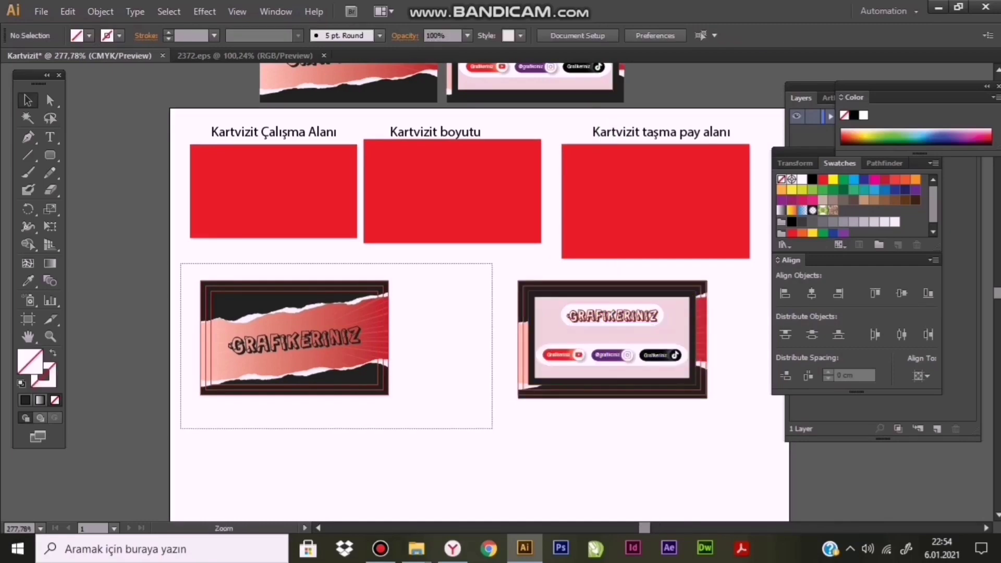
key("ctrl+minus")
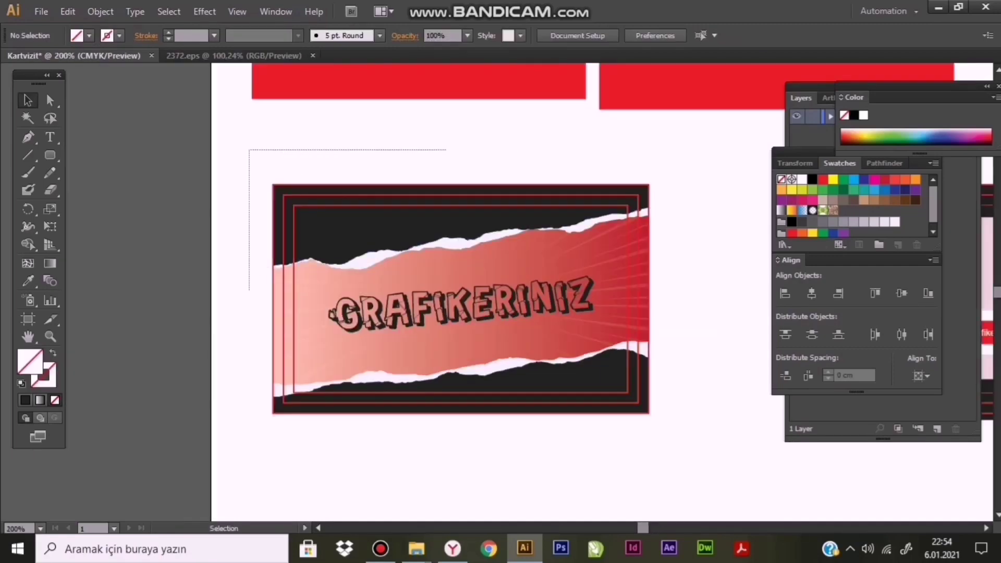
left_click_drag(672, 206, 725, 440)
left_click_drag(461, 299, 499, 336)
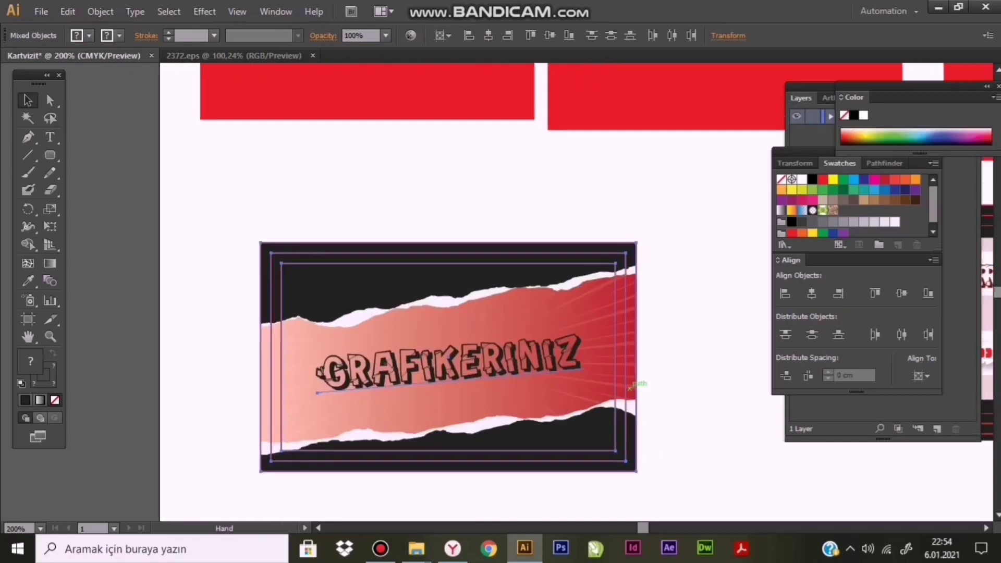
key("ctrl+shift+a")
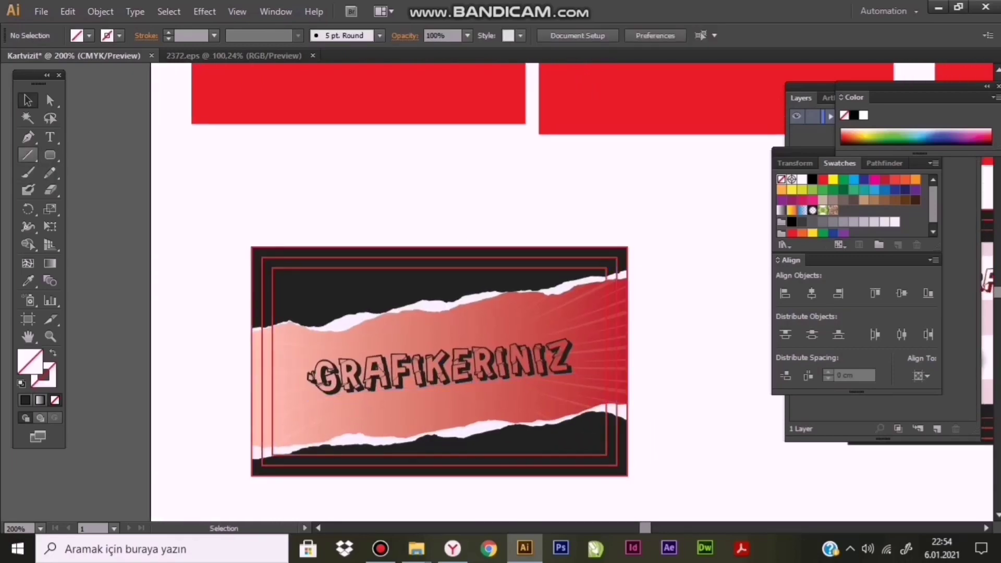
Draw a short vertical crop-mark line above the left card, set its height, and stroke it black
left_click(28, 137)
left_click_drag(183, 165, 183, 173)
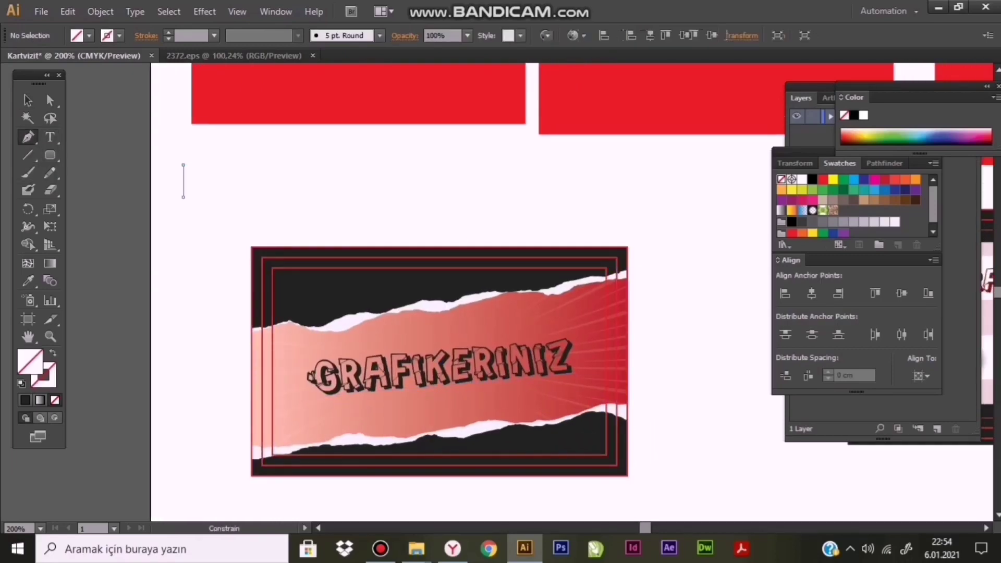
key("v")
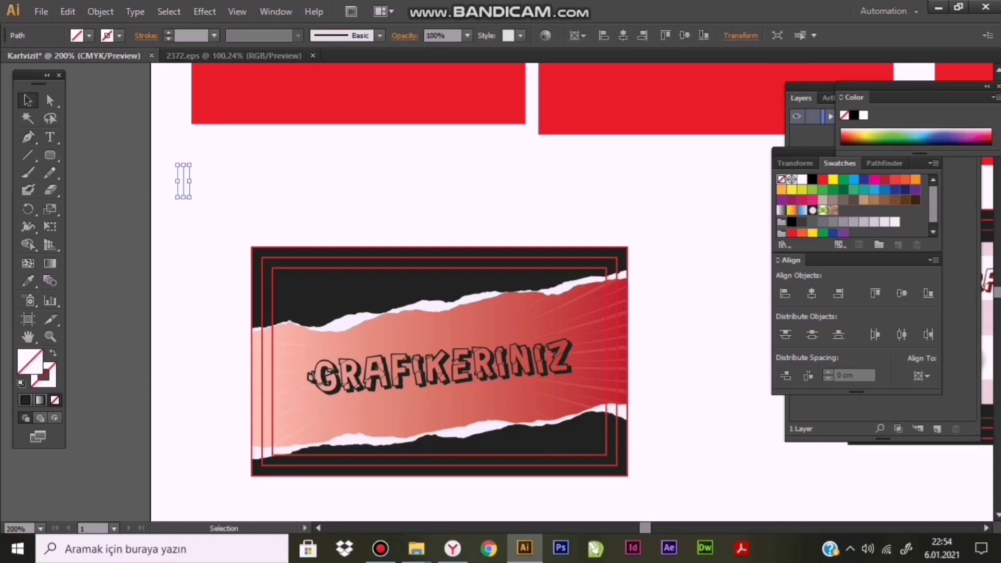
left_click(740, 35)
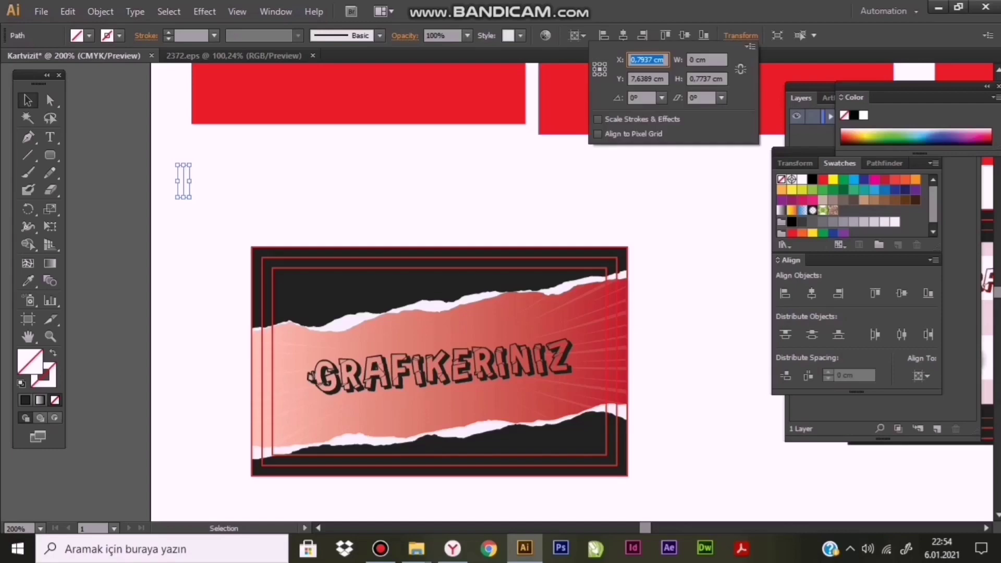
key("Tab")
key("Tab")
key("Tab")
type(",8")
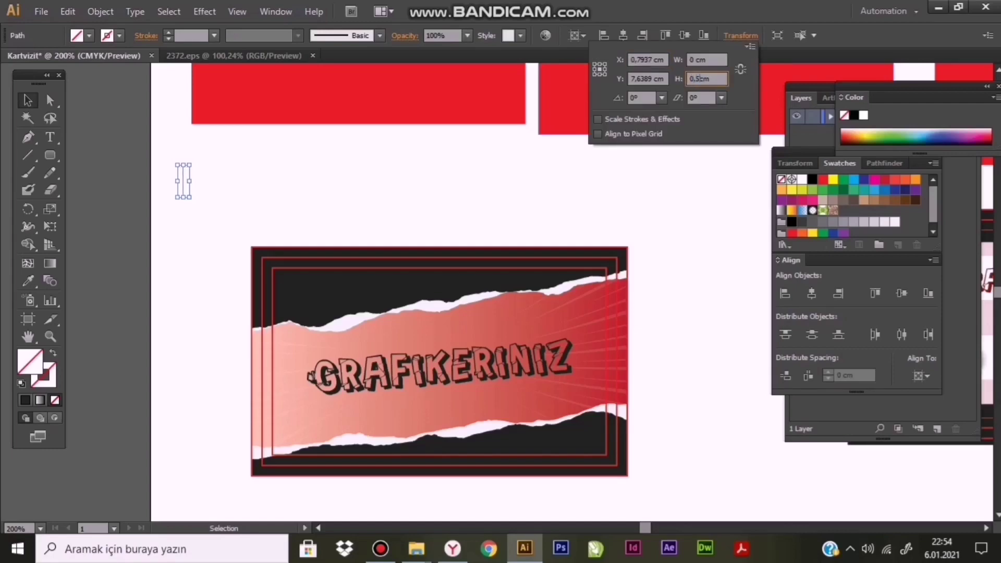
key("Return")
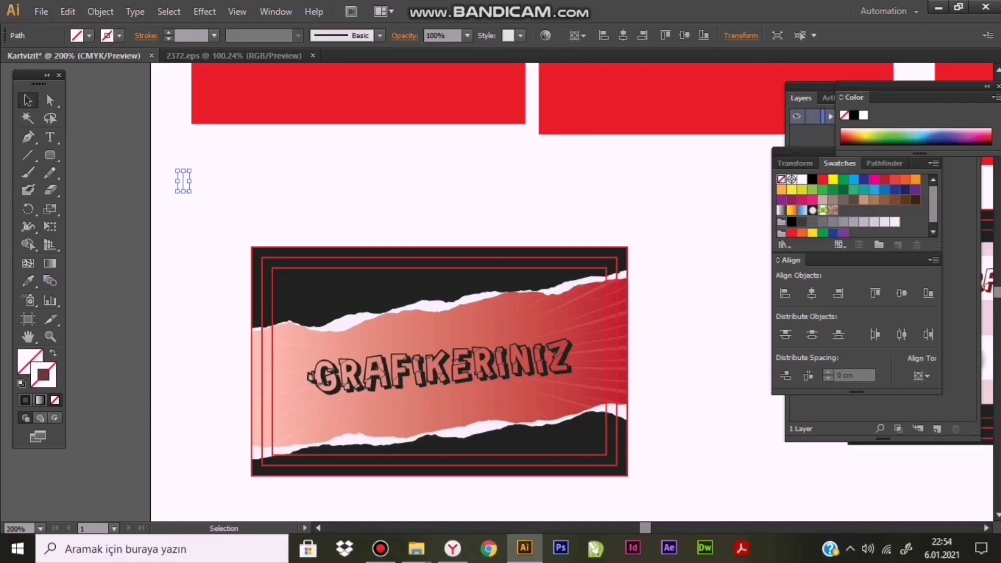
key("d")
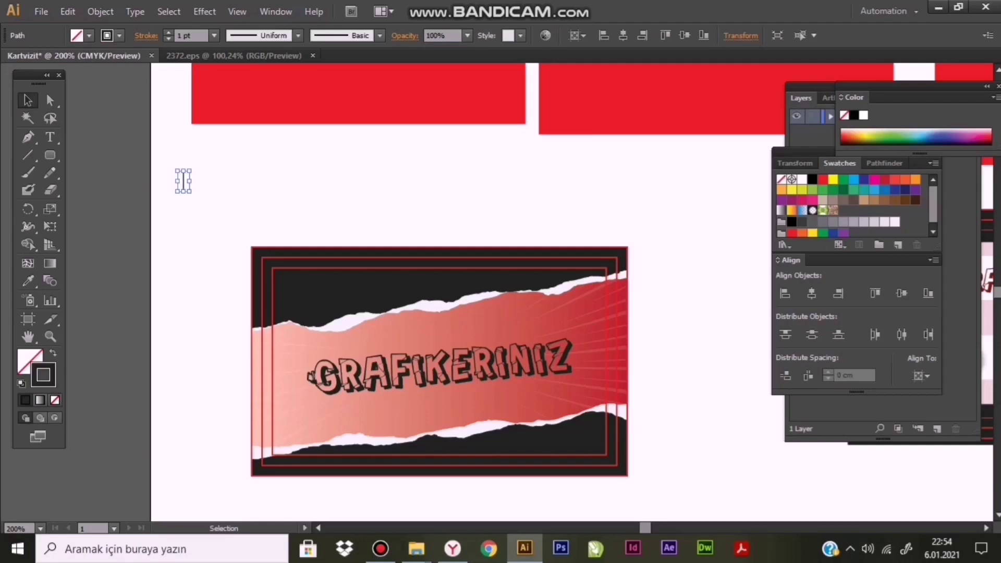
double_click(43, 374)
Make the line's stroke pure black (000000), then set the ruler origin and a horizontal guide at the card corner
type("000000")
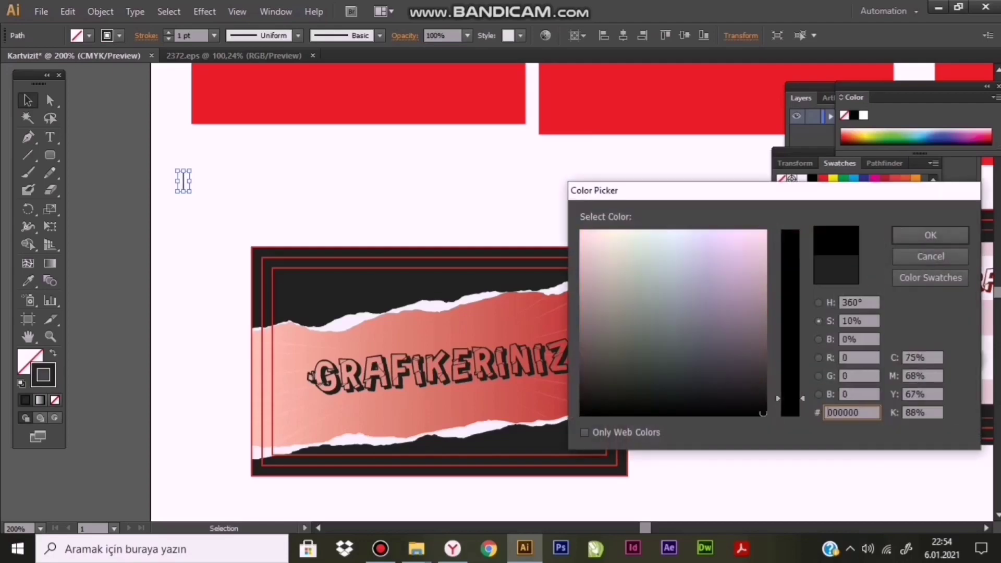
key("Return")
key("ctrl+plus")
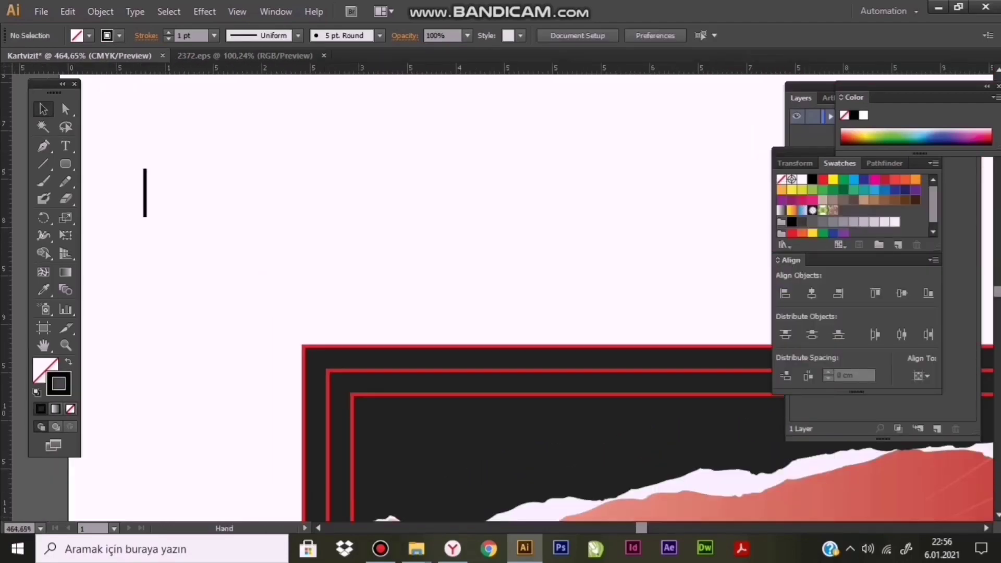
left_click_drag(151, 201, 319, 284)
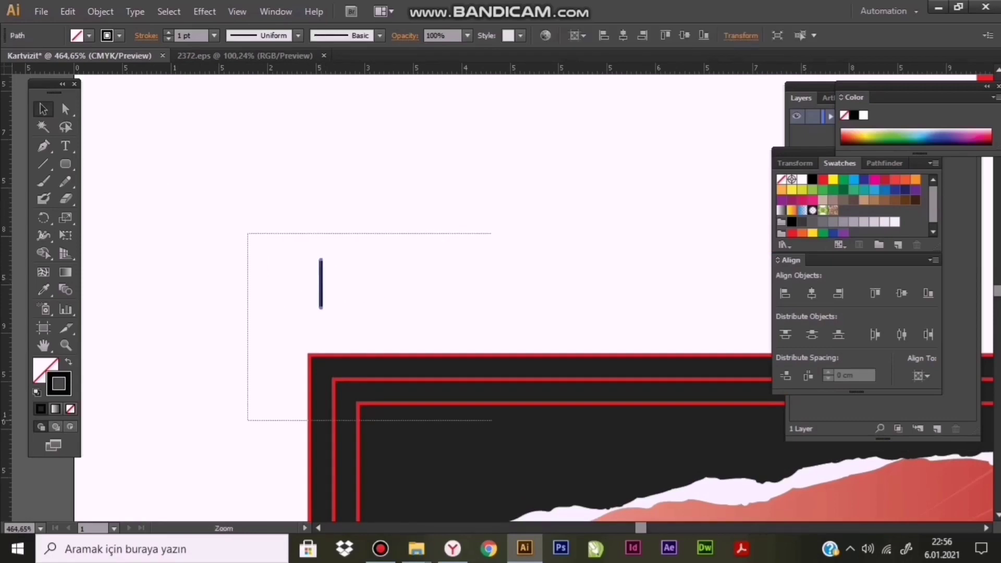
left_click_drag(247, 235, 491, 420)
left_click_drag(205, 130, 618, 371)
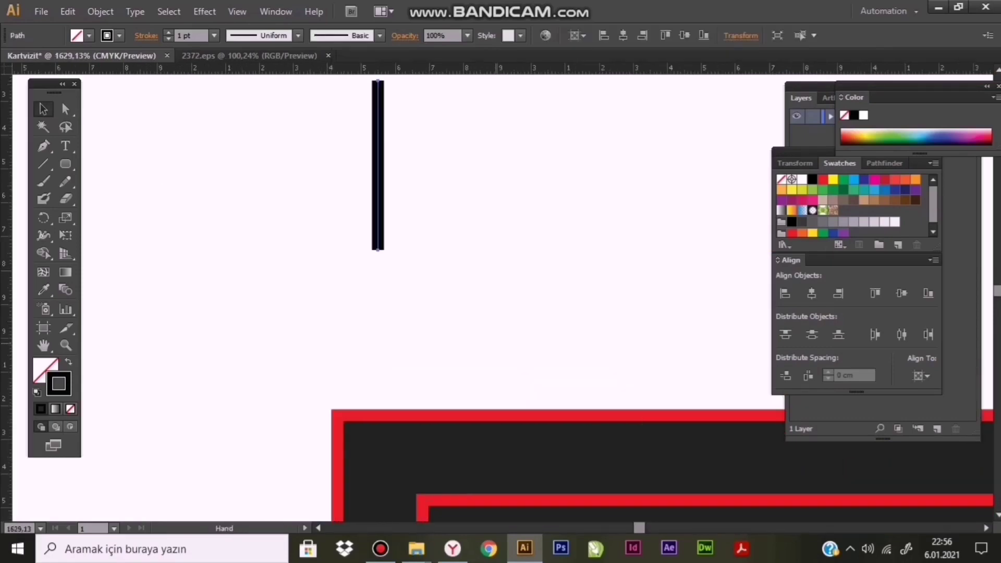
key("ctrl+shift+a")
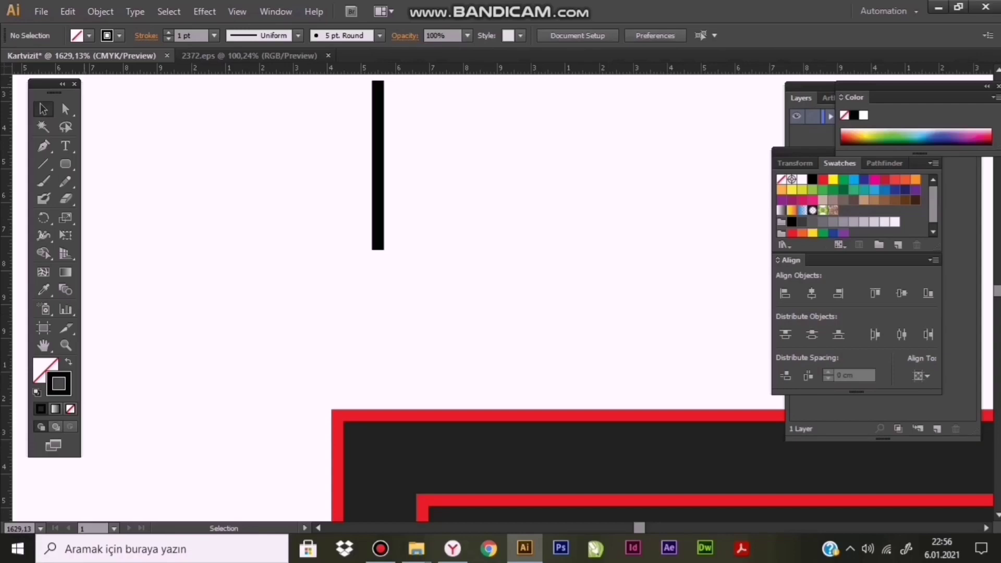
left_click_drag(7, 68, 335, 411)
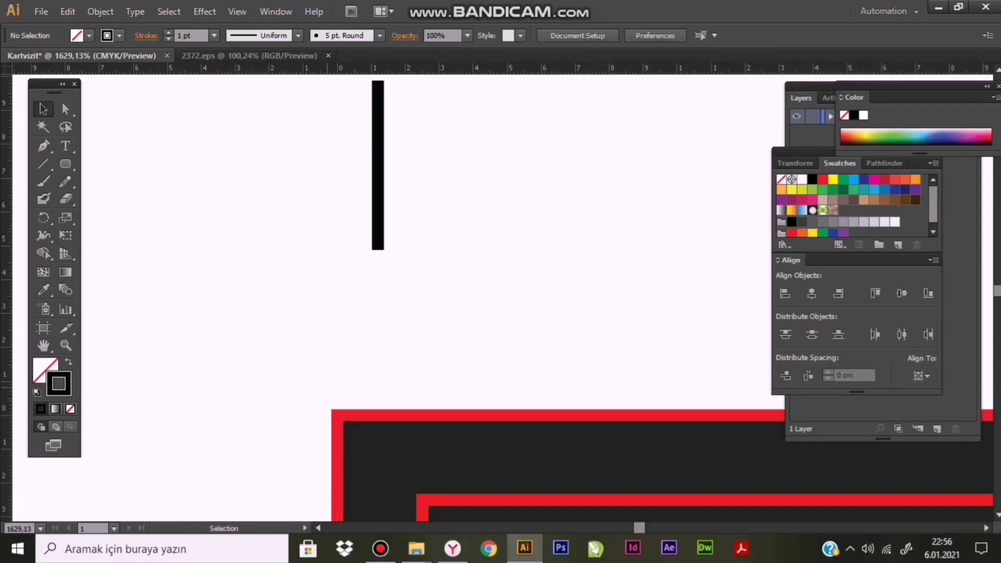
left_click_drag(469, 68, 469, 314)
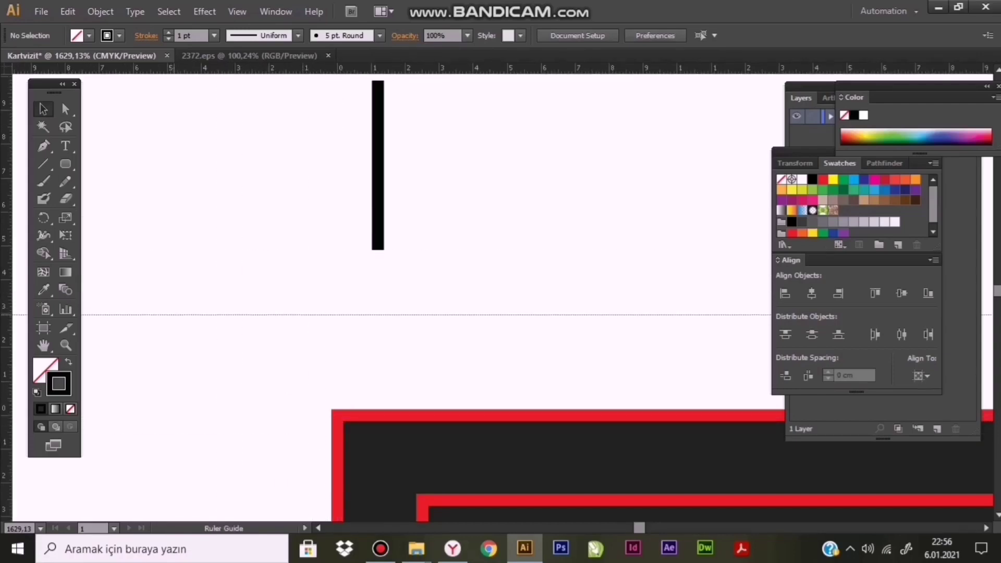
Align the vertical mark to the frame's left edge, sitting just above the card, and add a vertical guide
key("ctrl+a")
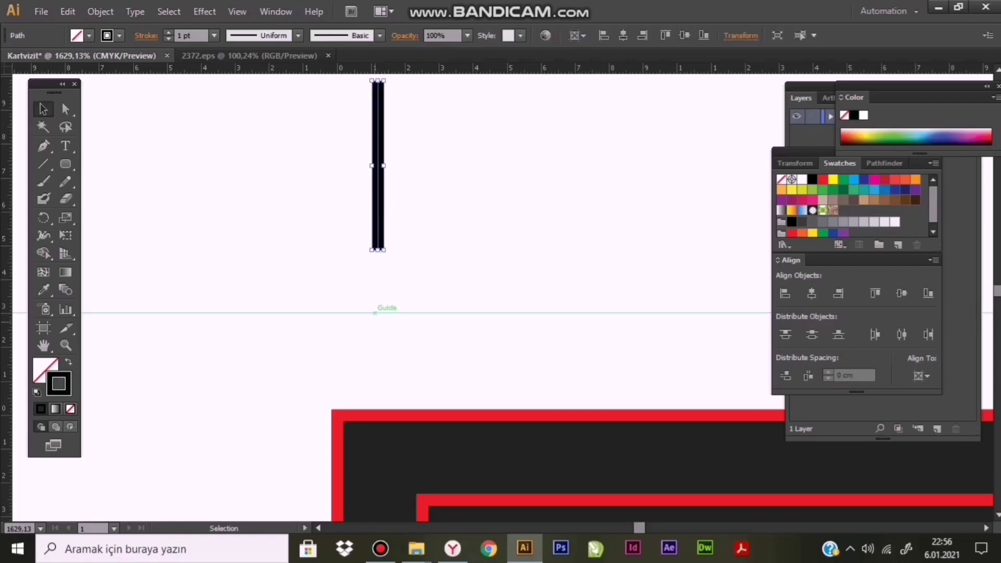
left_click(355, 415, "shift")
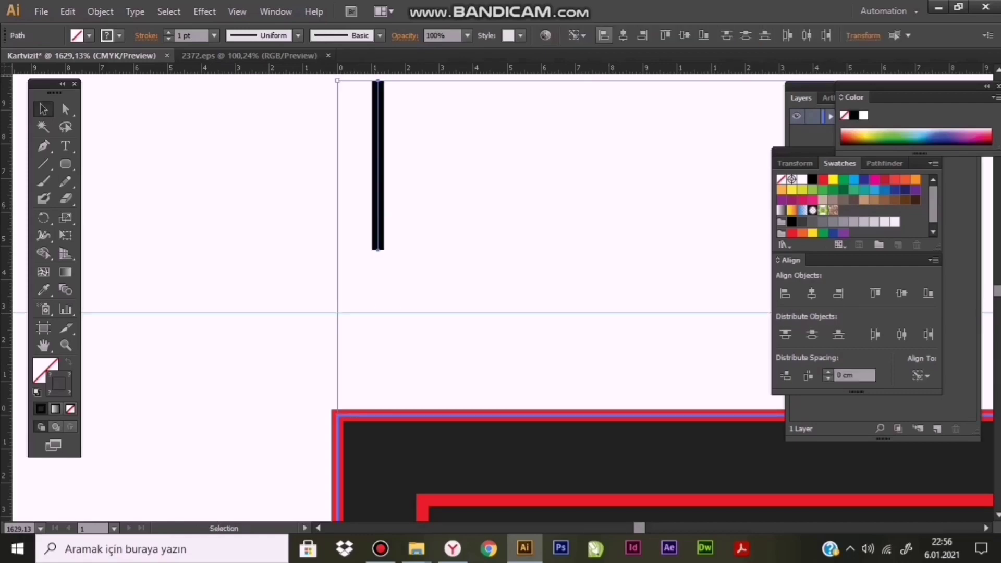
left_click(603, 35)
left_click(469, 208)
left_click_drag(338, 178, 338, 302)
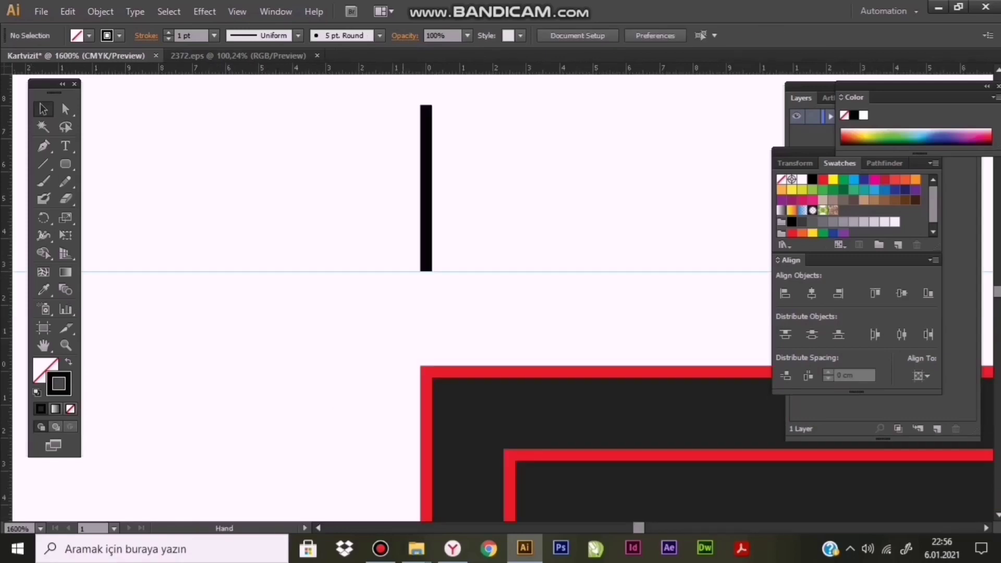
left_click_drag(198, 218, 681, 442)
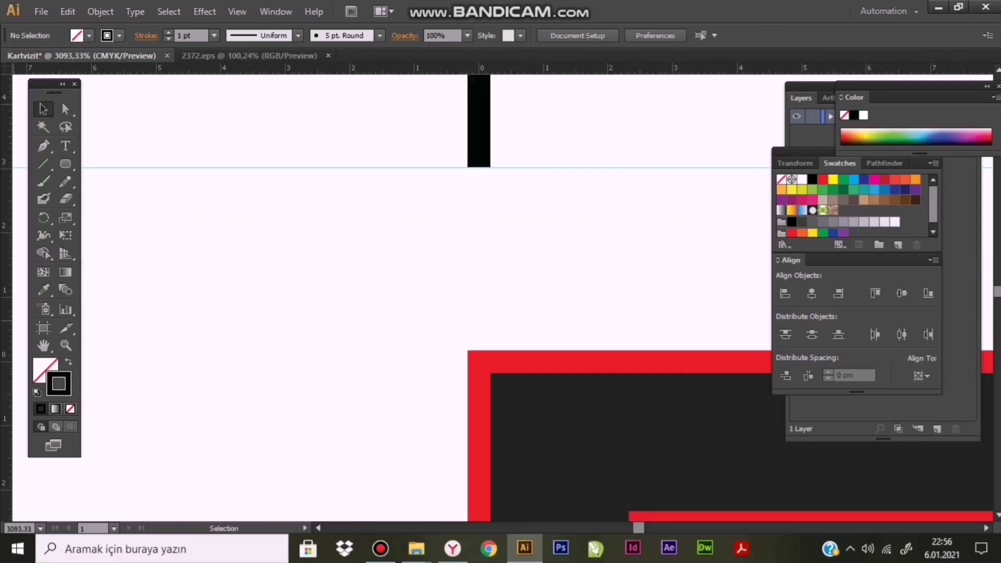
left_click_drag(5, 260, 284, 261)
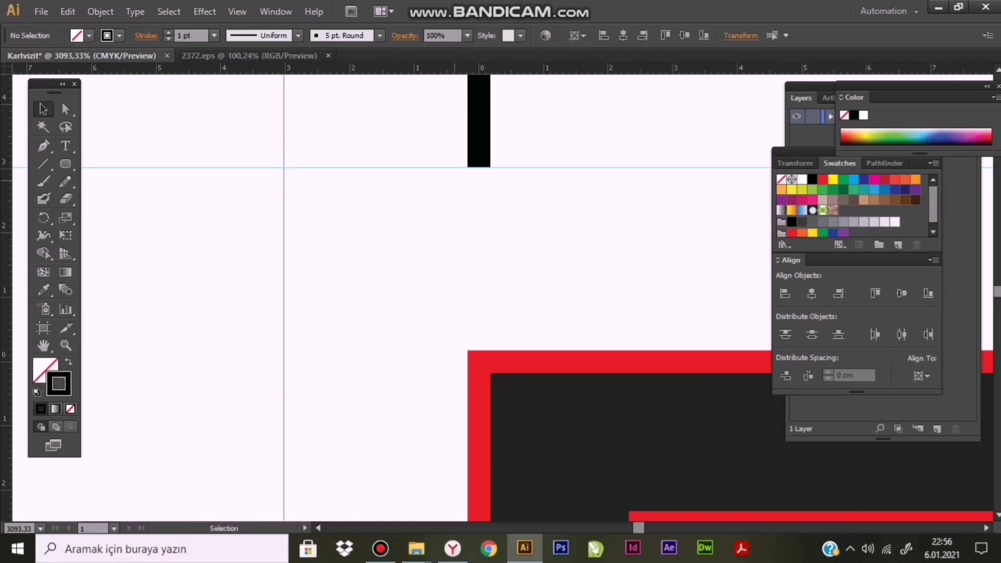
Duplicate the vertical mark, rotate it 90°, top-align it to the frame, and slide it left
left_click_drag(478, 105, 339, 343)
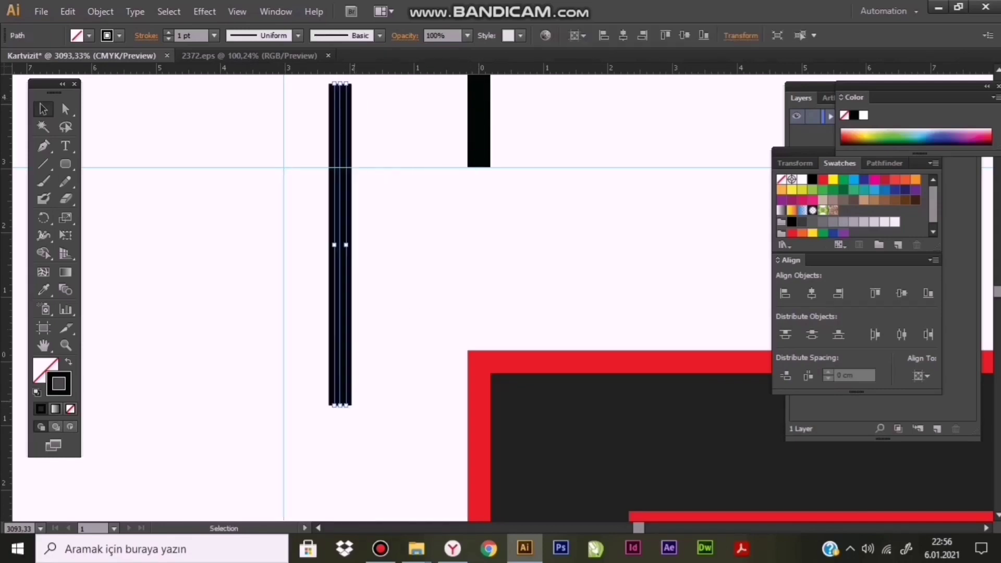
left_click_drag(351, 409, 497, 247)
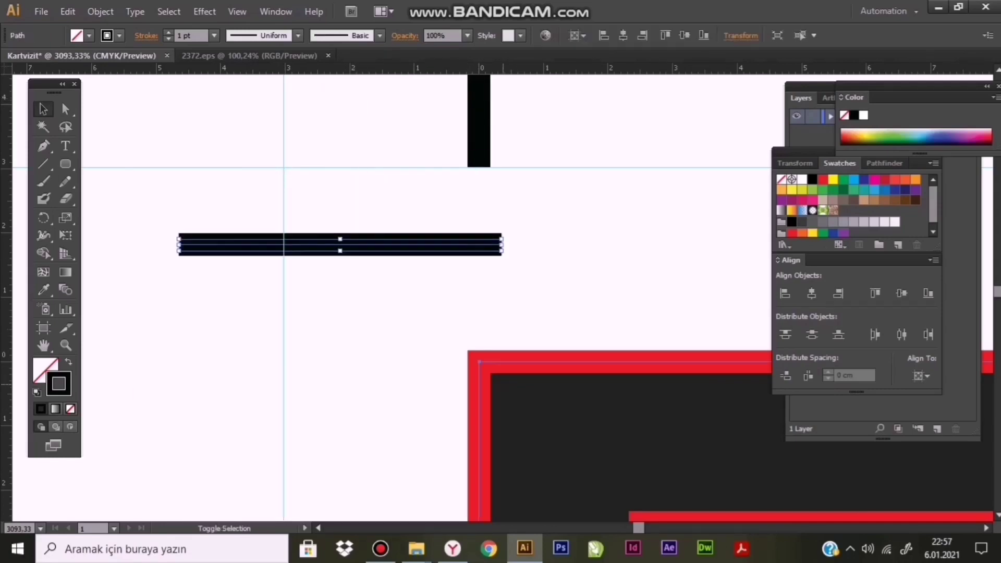
left_click(625, 362)
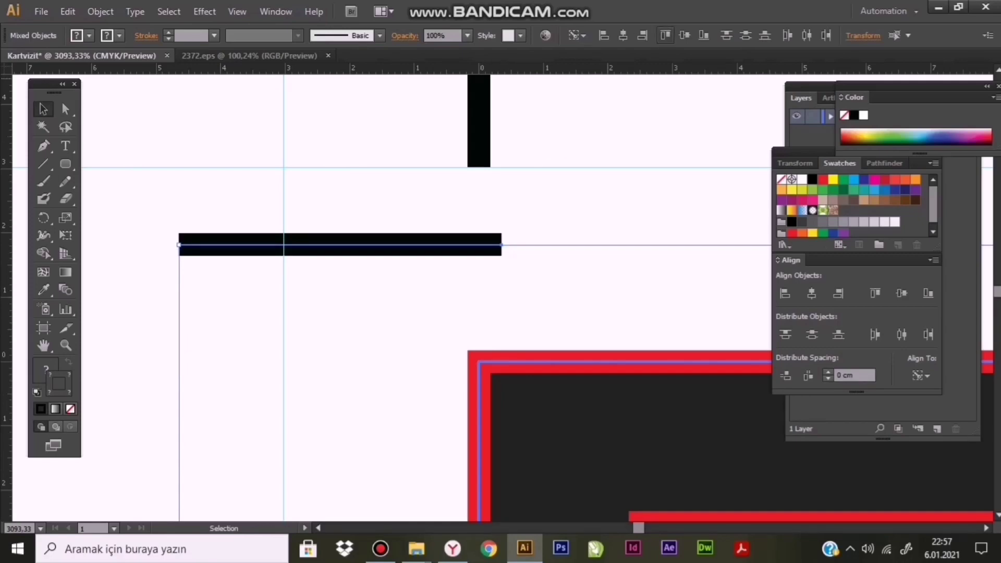
left_click(665, 35)
key("ctrl+shift+a")
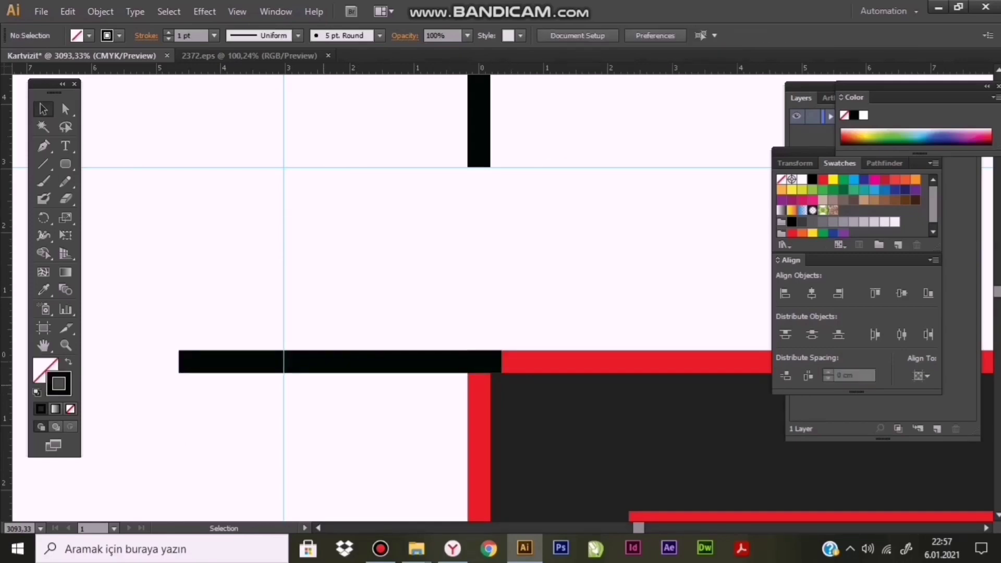
left_click_drag(312, 261, 507, 261)
left_click_drag(565, 361, 343, 361)
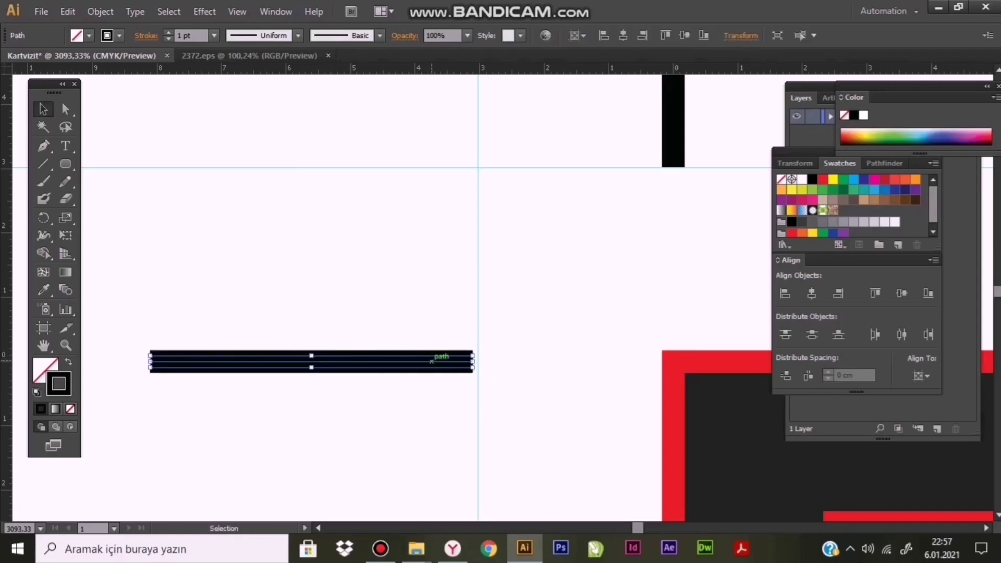
left_click_drag(431, 360, 311, 361)
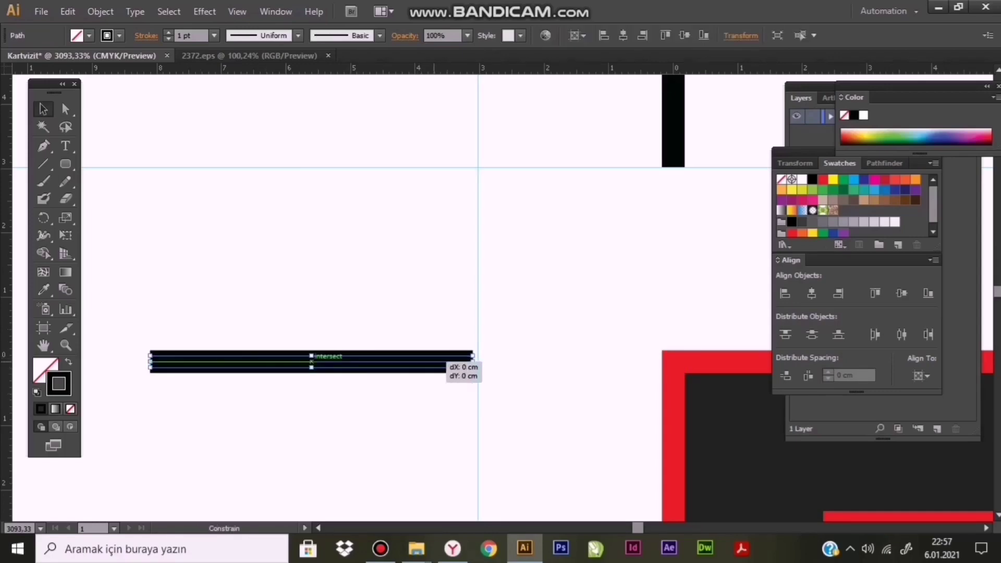
key("ctrl+shift+a")
Delete the two temporary guides near the card corner
scroll(328, 285, "up", 3)
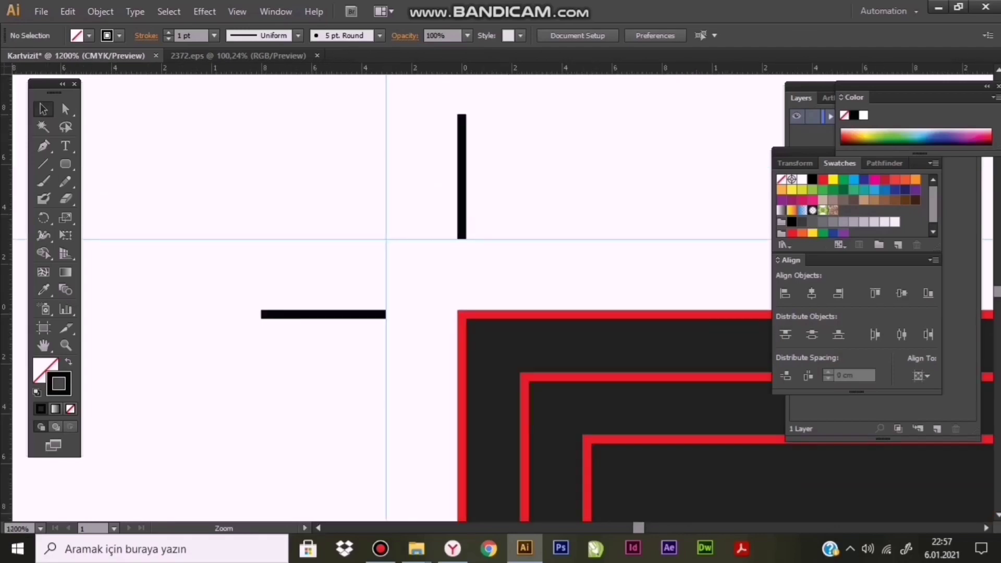
scroll(358, 297, "down", 3)
left_click_drag(357, 261, 374, 280)
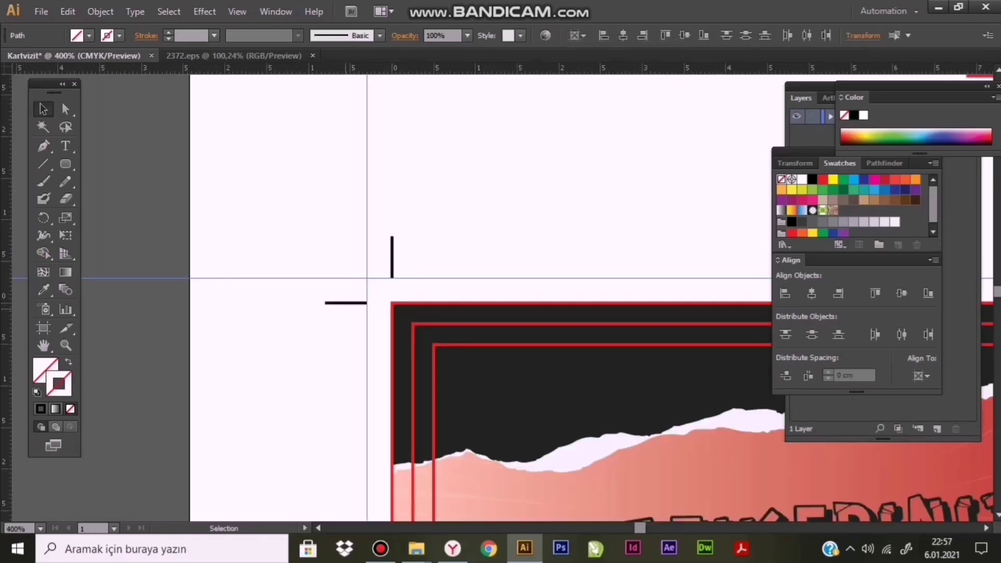
key("Delete")
scroll(471, 346, "down", 1)
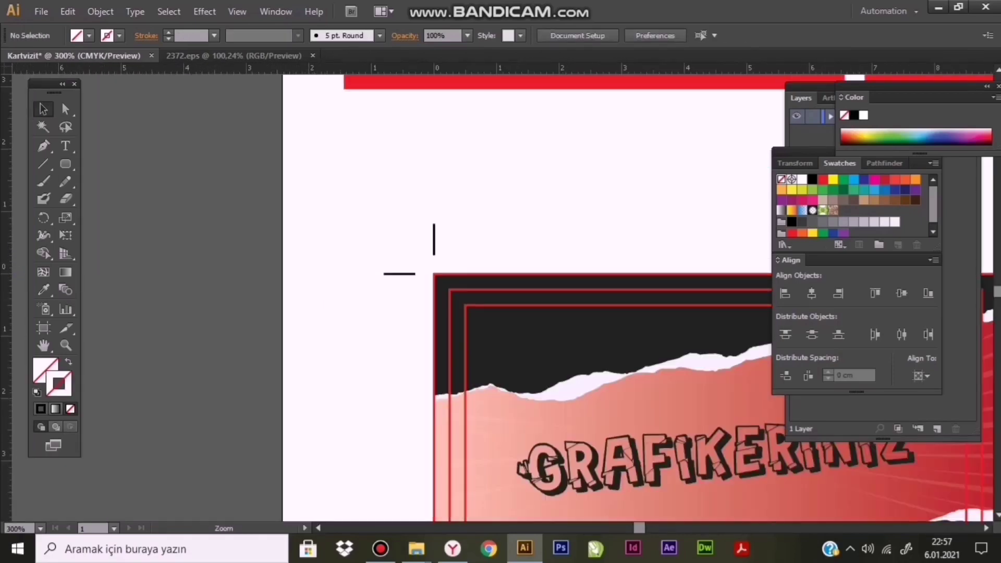
scroll(365, 292, "down", 1)
scroll(312, 260, "down", 1)
scroll(269, 237, "down", 1)
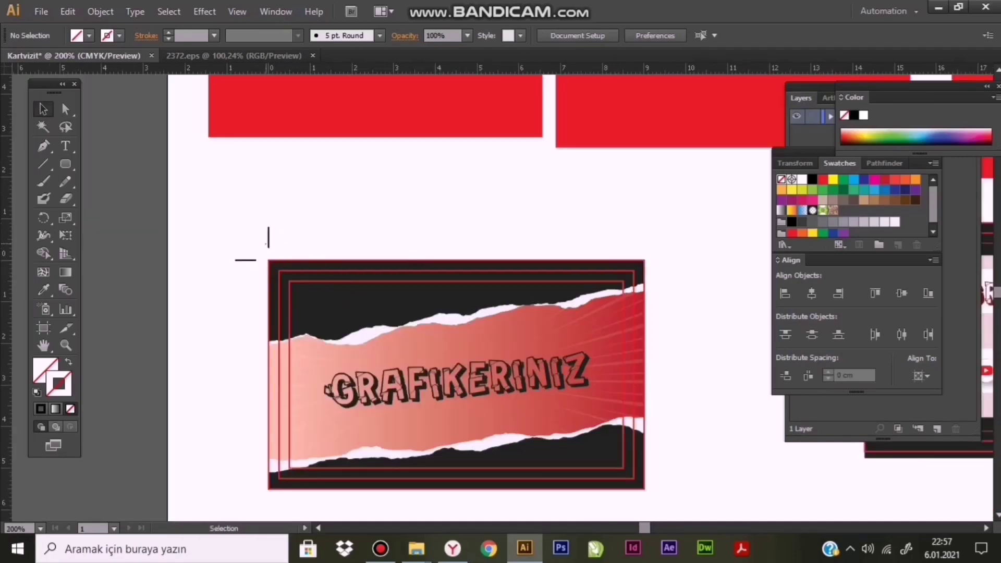
Copy the left-side crop marks straight across to the card's right side
left_click_drag(269, 237, 447, 237)
left_click(456, 365)
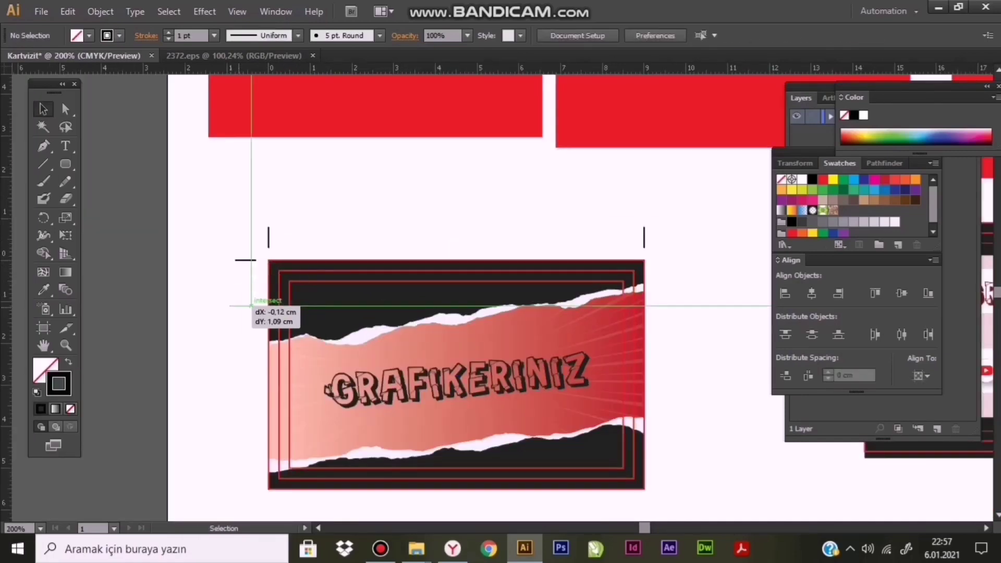
left_click_drag(237, 251, 334, 307)
left_click(334, 307)
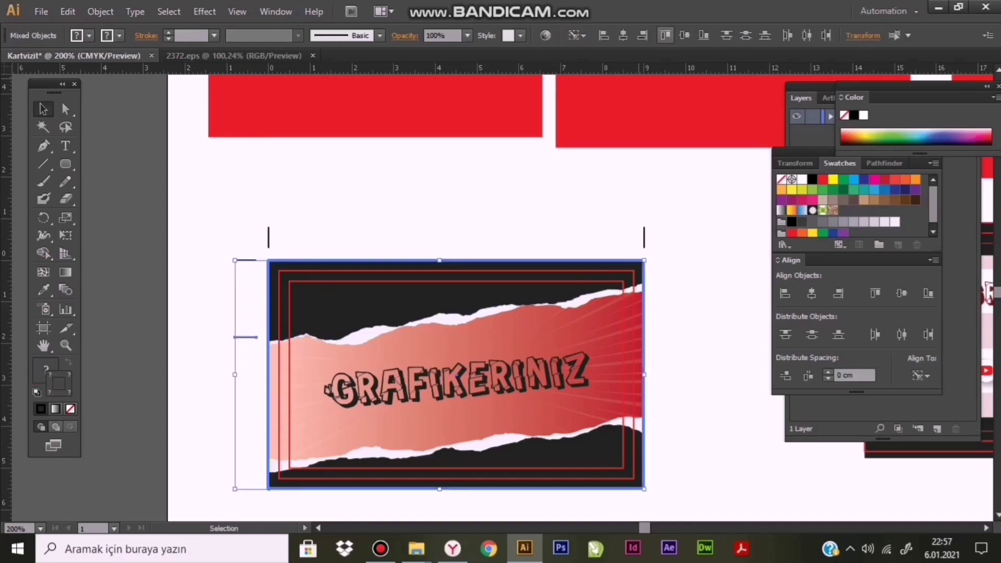
left_click_drag(205, 259, 220, 280)
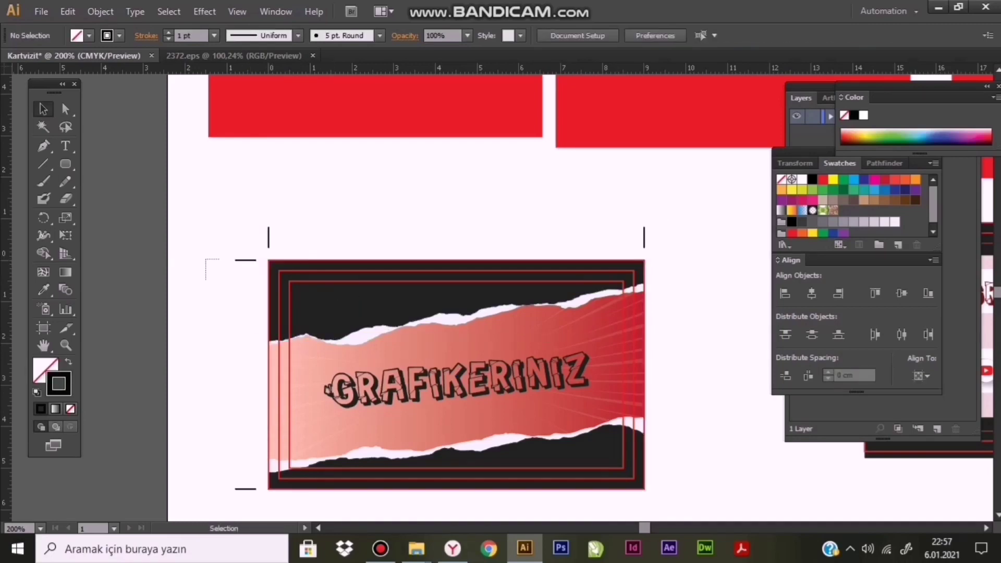
left_click_drag(256, 499, 258, 501)
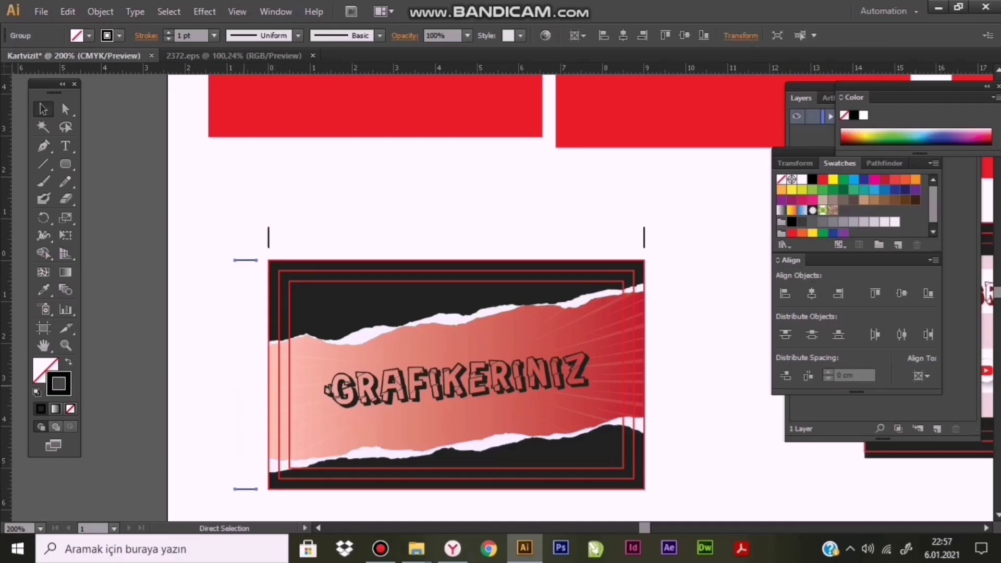
key("alt")
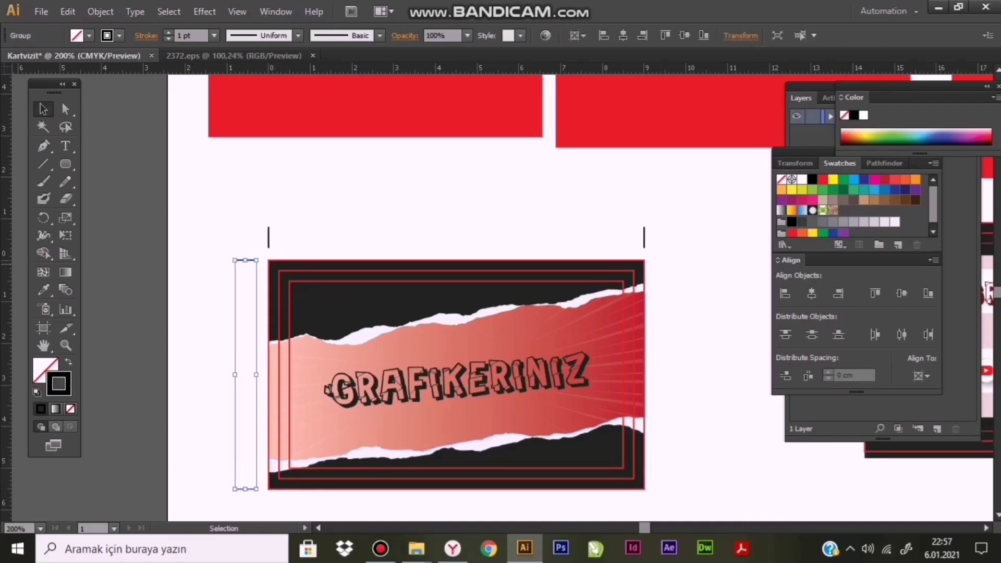
left_click_drag(245, 259, 667, 259)
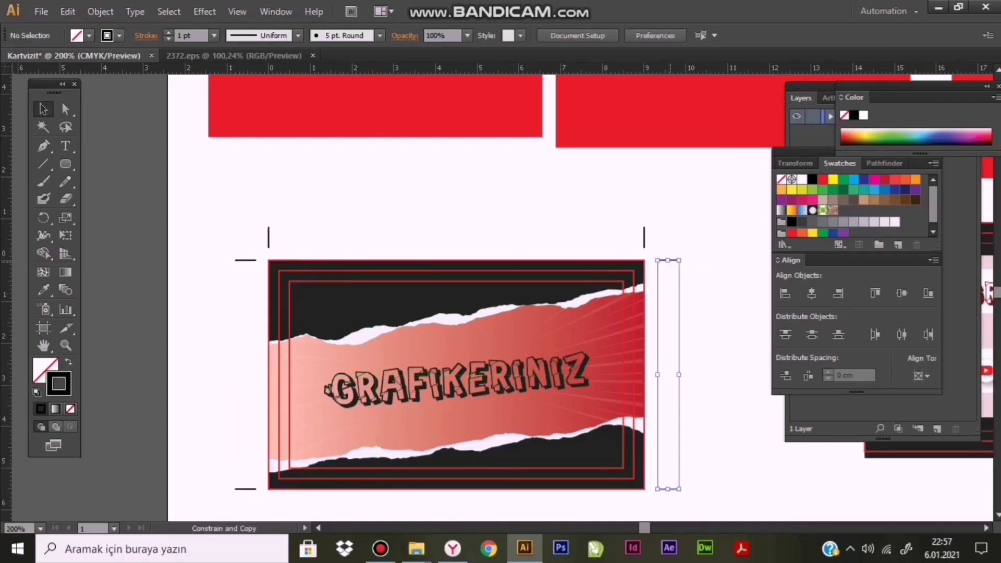
Copy the top crop marks straight down below the card's bottom edge
left_click(644, 237)
left_click(269, 237, "shift")
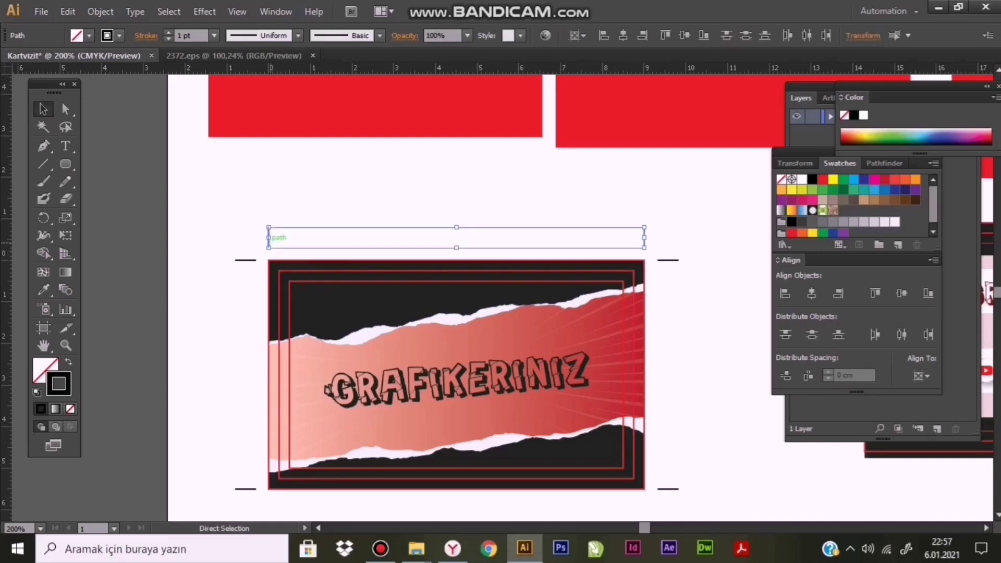
key("ctrl+shift+a")
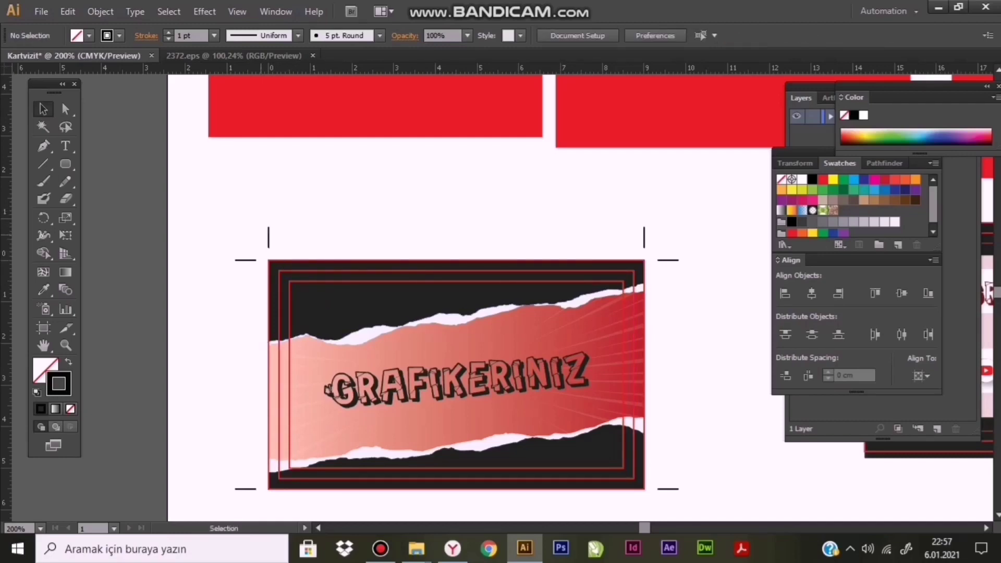
left_click_drag(269, 237, 295, 494)
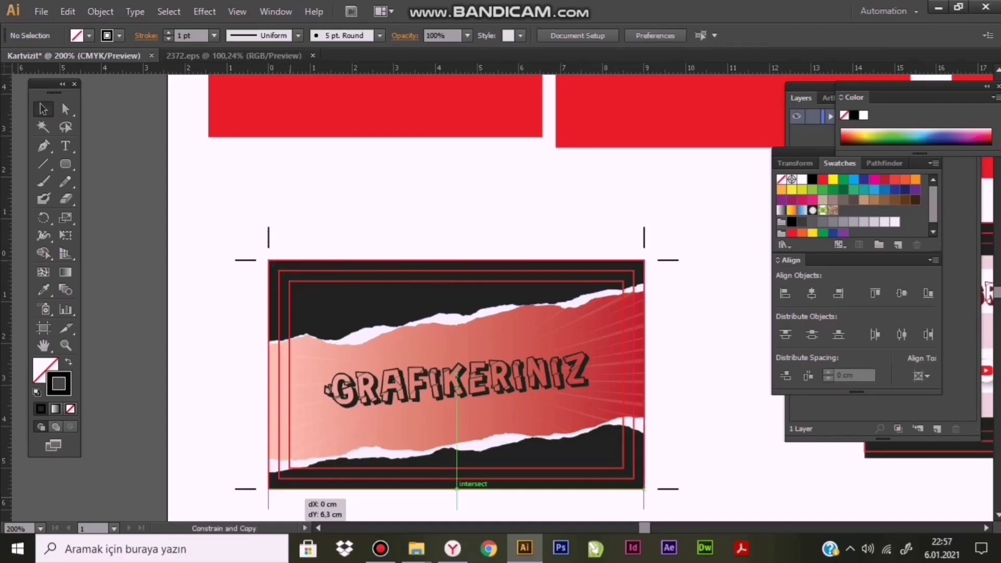
left_click_drag(457, 490, 457, 507)
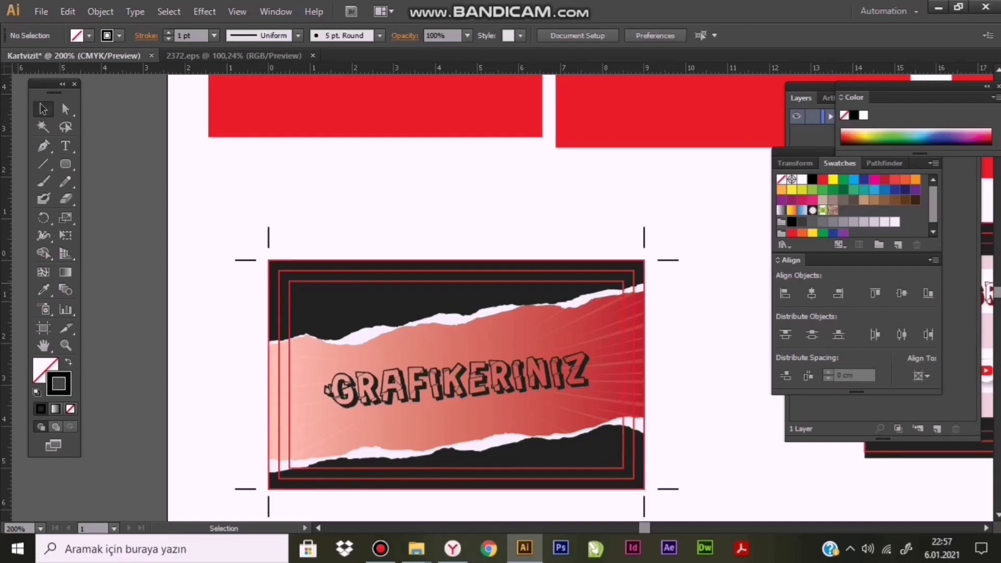
left_click_drag(660, 258, 693, 284)
Reset the ruler origin at the top-right corner, reposition the guide, and snap the horizontal mark to it
left_click_drag(194, 169, 738, 432)
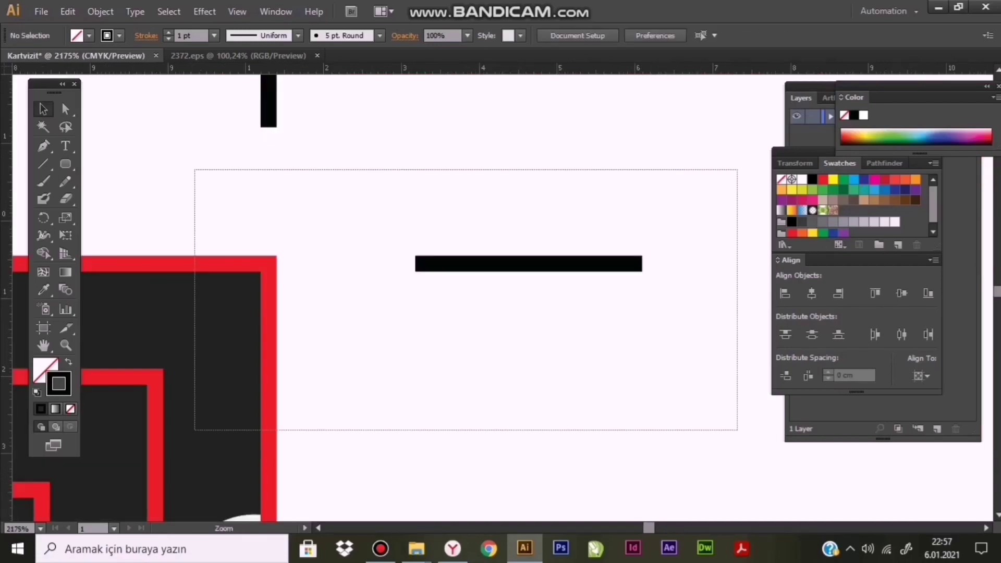
left_click_drag(6, 68, 215, 243)
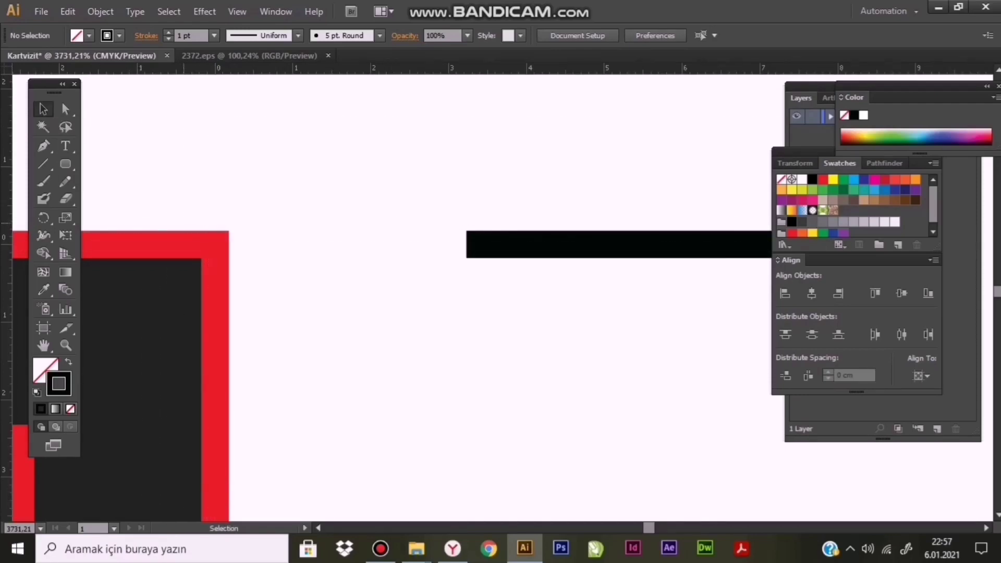
left_click_drag(467, 313, 450, 312)
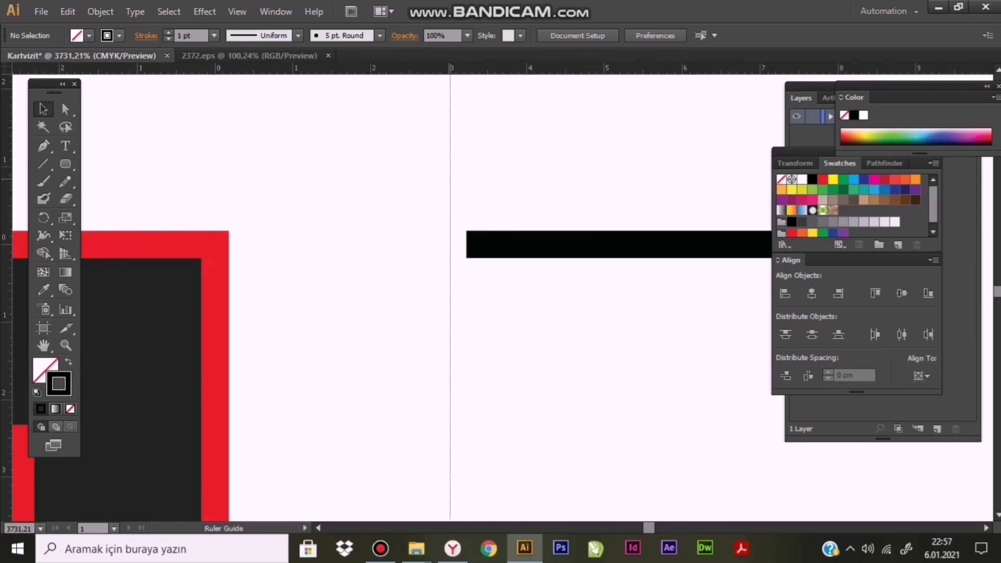
left_click_drag(514, 245, 514, 245)
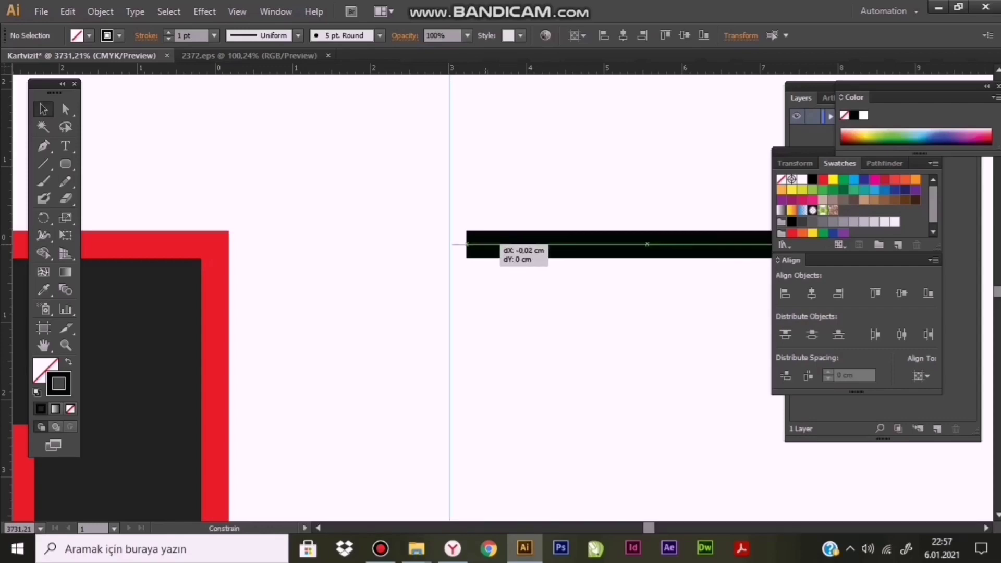
left_click_drag(449, 244, 450, 244)
scroll(449, 243, "down", 5)
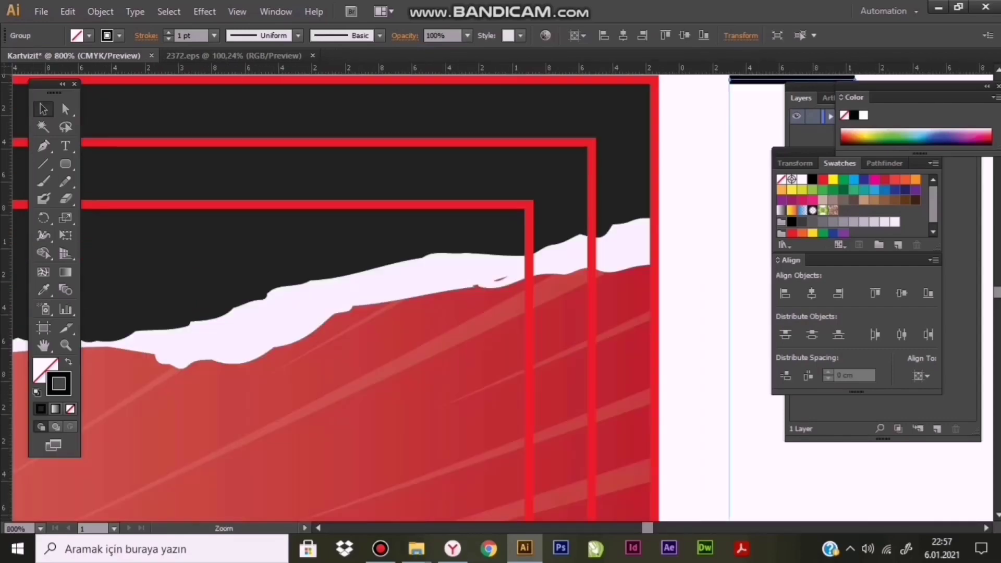
scroll(449, 243, "down", 2)
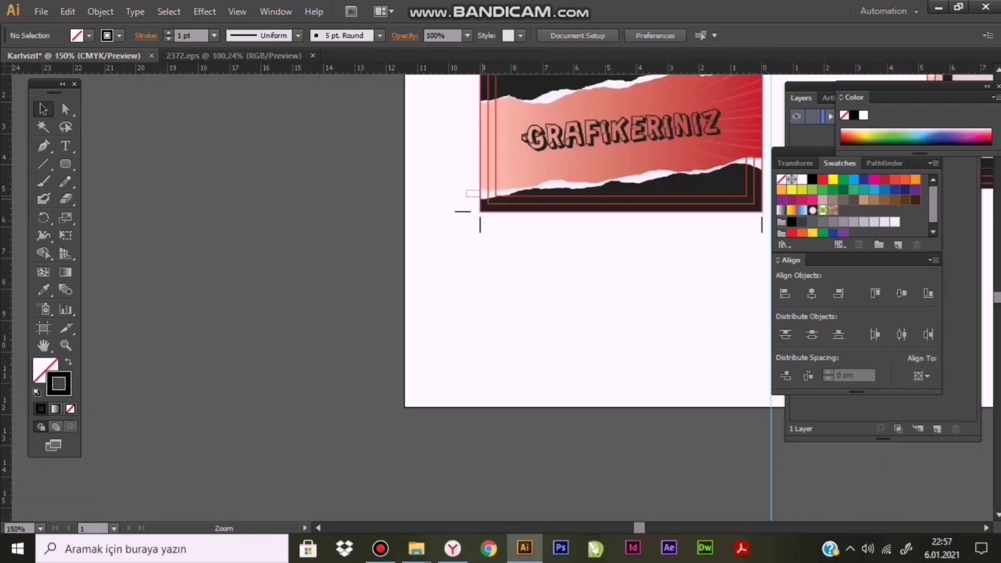
At the bottom-left corner, add a horizontal guide and snap the vertical crop mark onto it
left_click_drag(464, 190, 506, 231)
left_click_drag(521, 307, 597, 467)
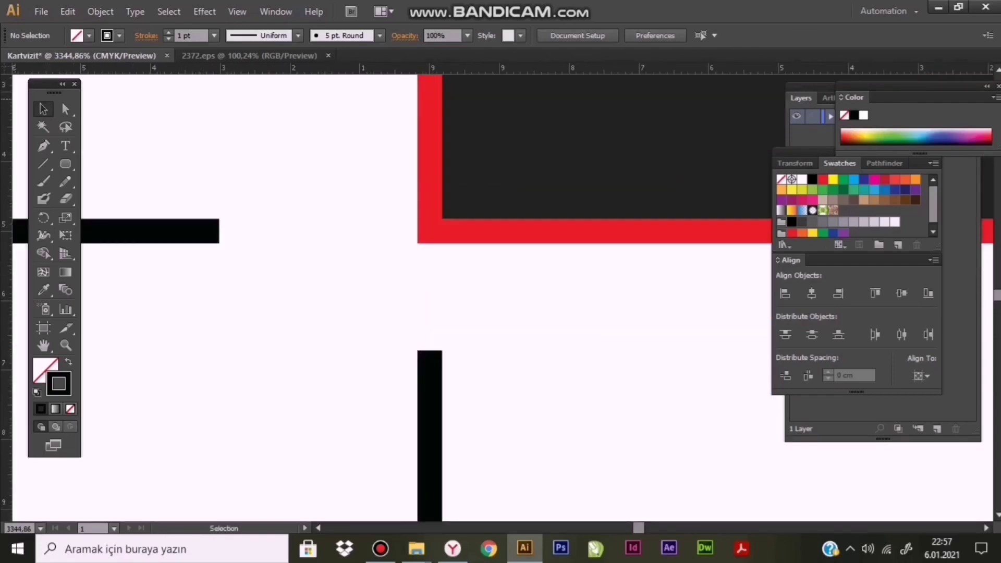
left_click_drag(7, 69, 429, 231)
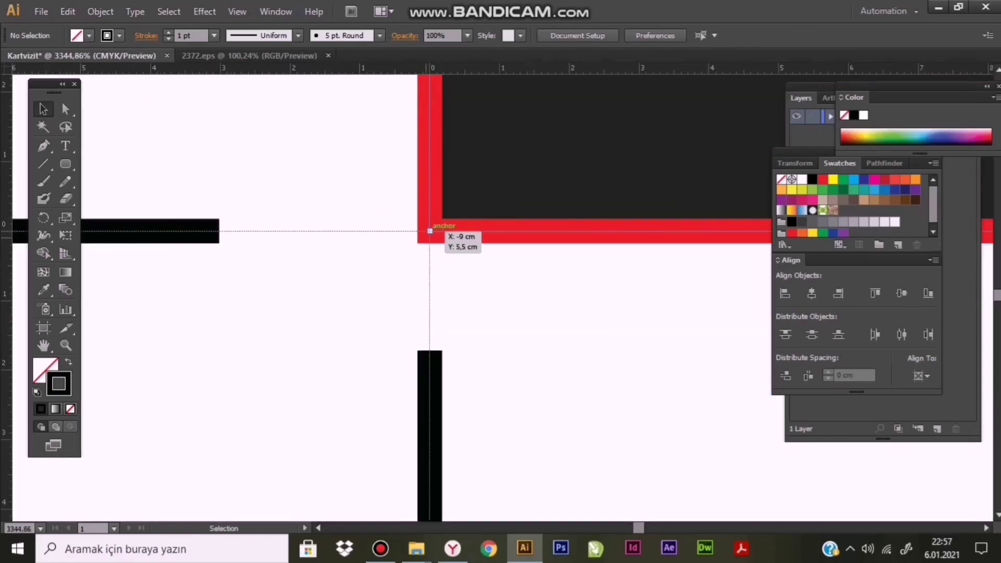
left_click_drag(207, 69, 212, 439)
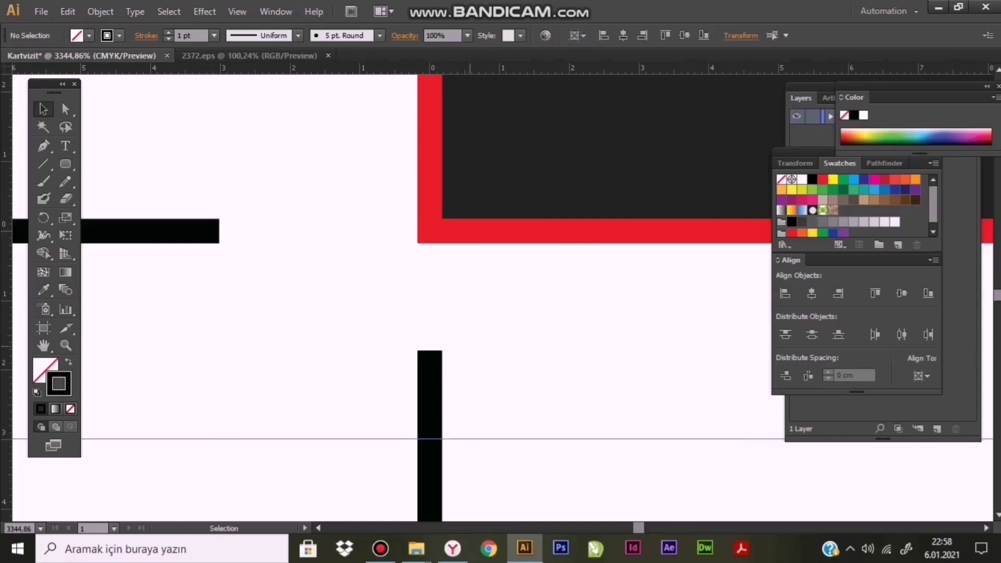
left_click_drag(430, 361, 429, 439)
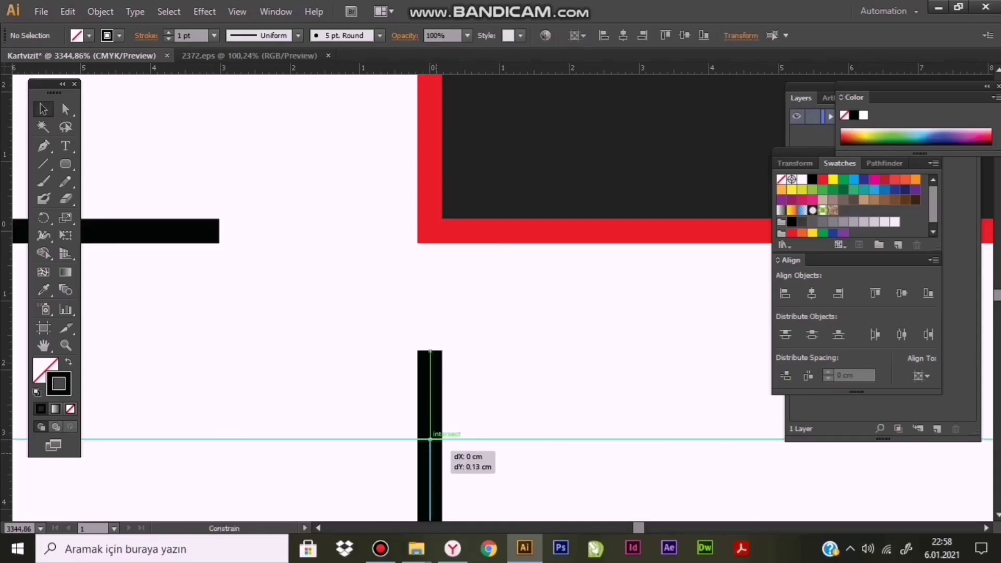
key("ctrl+minus")
key("ctrl+minus")
key("ctrl+minus")
key("ctrl+minus")
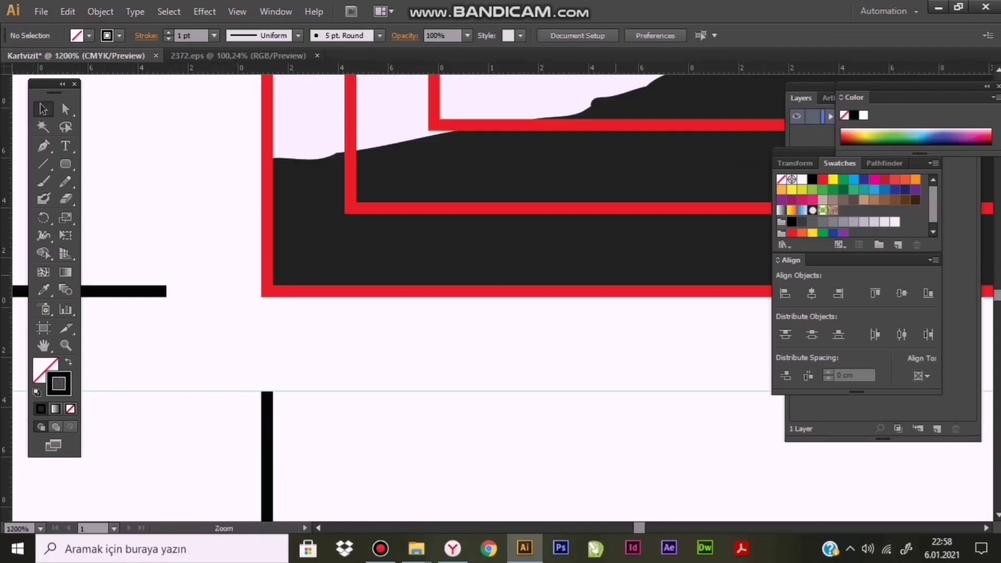
key("ctrl+minus")
key("ctrl+minus")
key("ctrl+minus")
key("ctrl+minus")
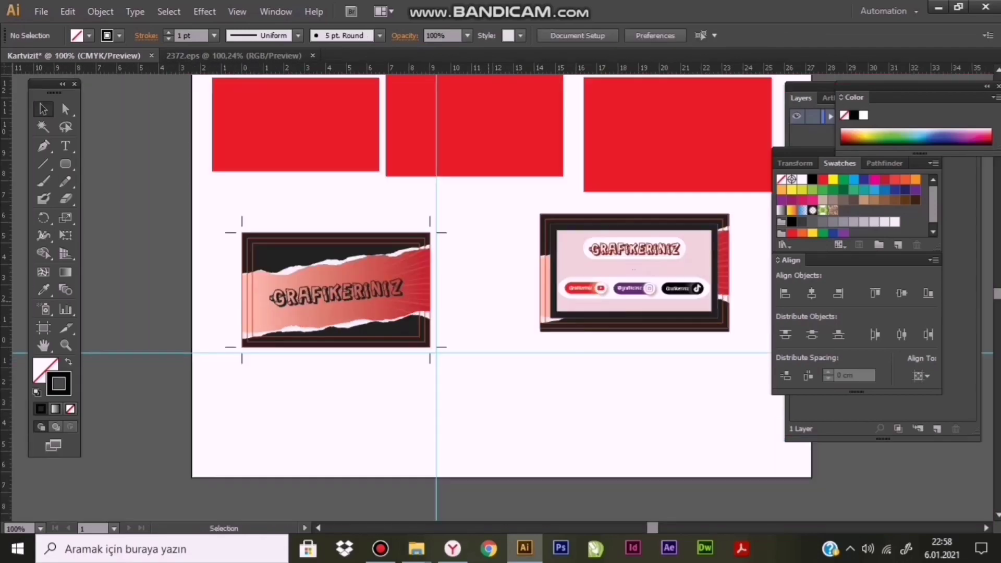
Delete the stray vertical line between the cards and select each card with its crop marks
left_click_drag(485, 342, 499, 377)
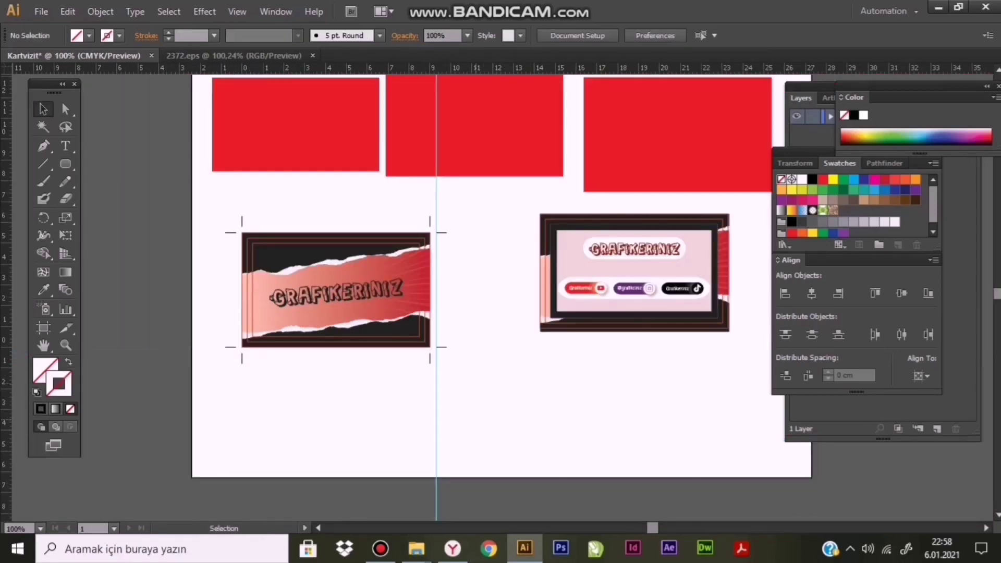
left_click(436, 423)
key("Delete")
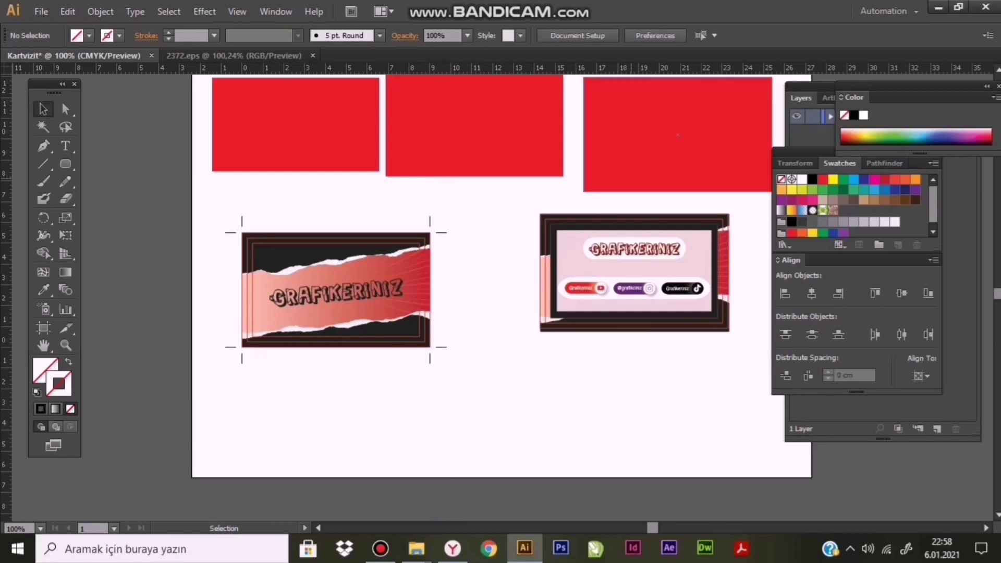
left_click_drag(758, 357, 748, 351)
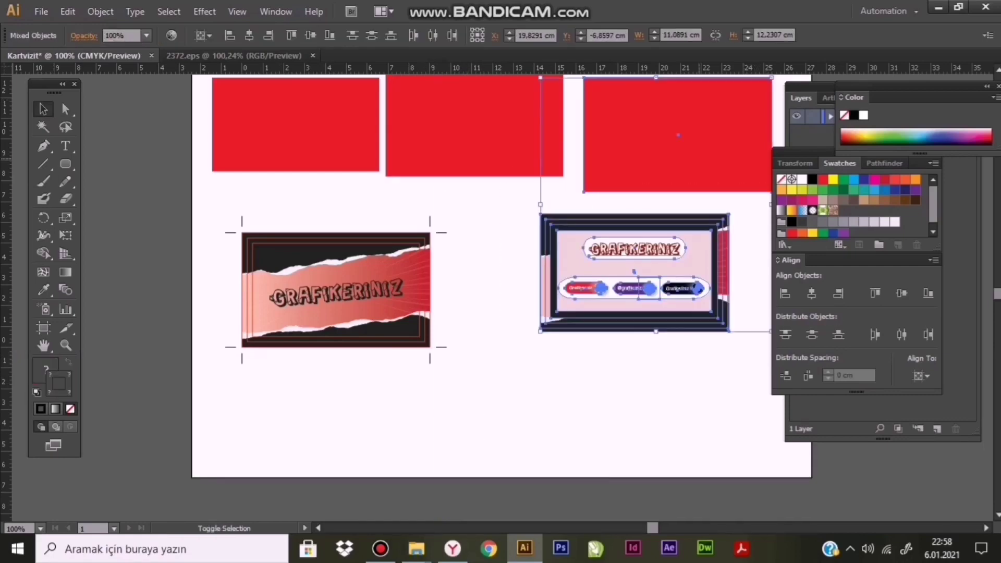
key("ctrl+shift+a")
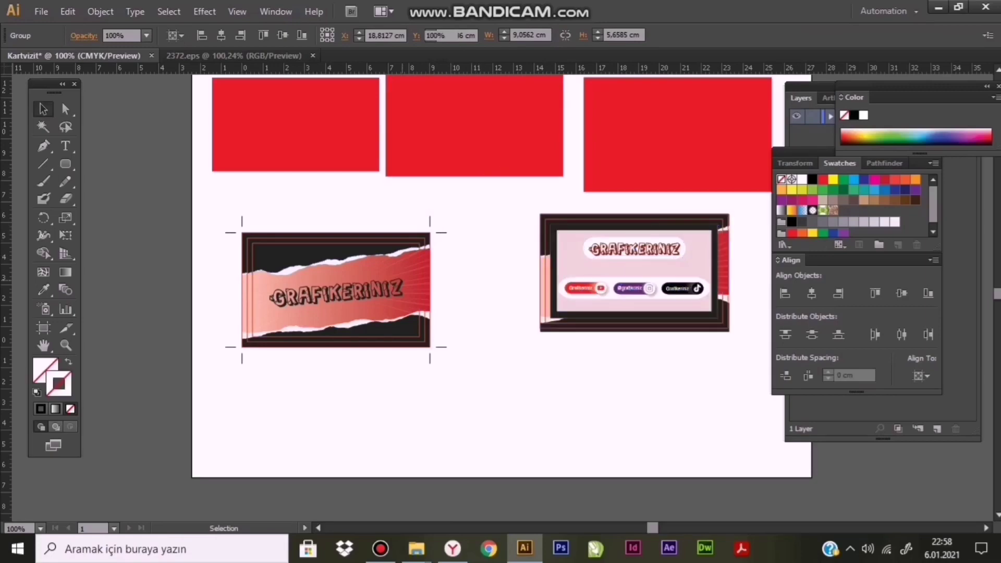
key("v")
mouse_move(201, 196)
left_mouse_down()
mouse_move(386, 300)
mouse_move(485, 400)
left_mouse_up()
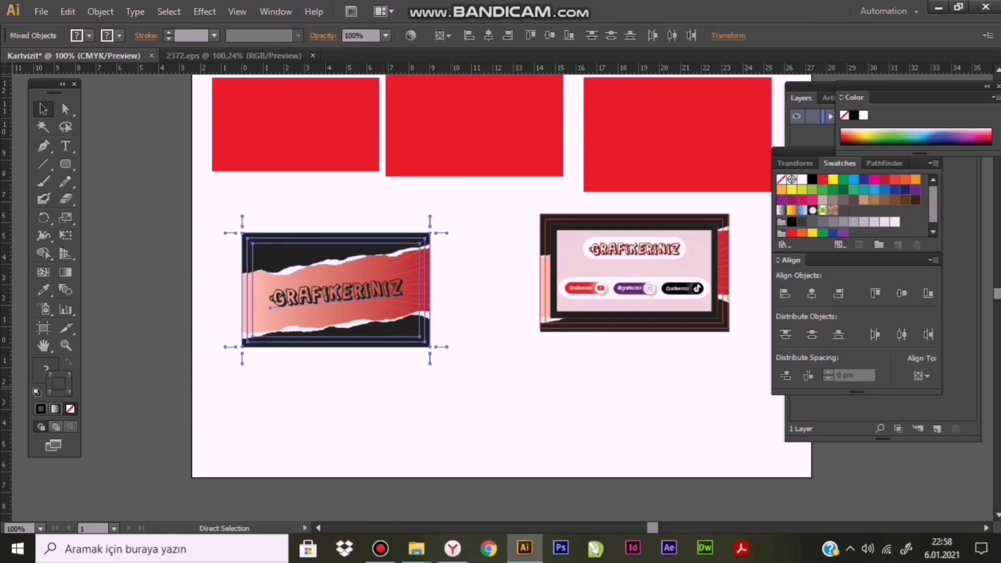
key("v")
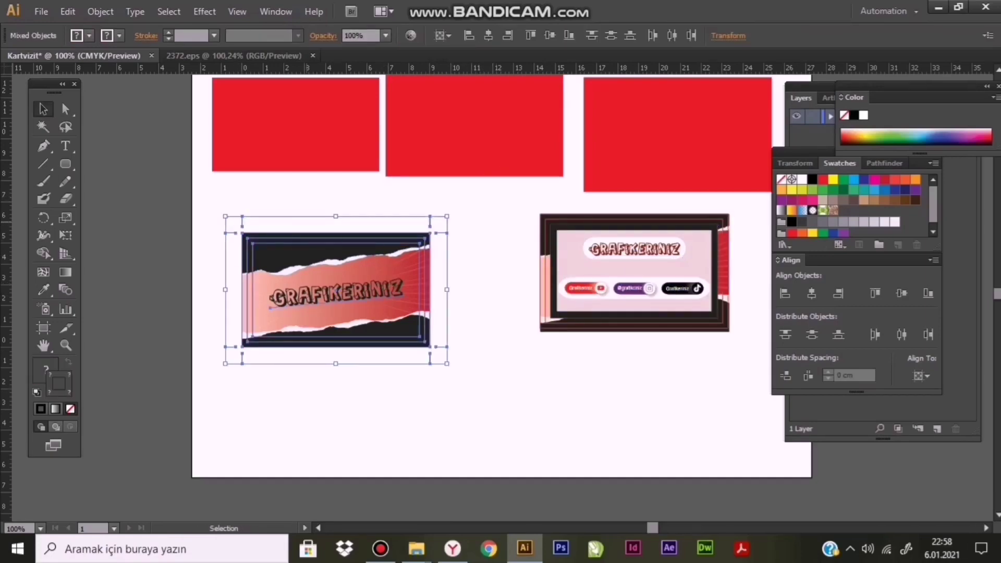
key("ctrl+shift+a")
Inspect the front card's grouping by selecting its crop marks, clipped artwork and individual paths
left_click(242, 218, "shift")
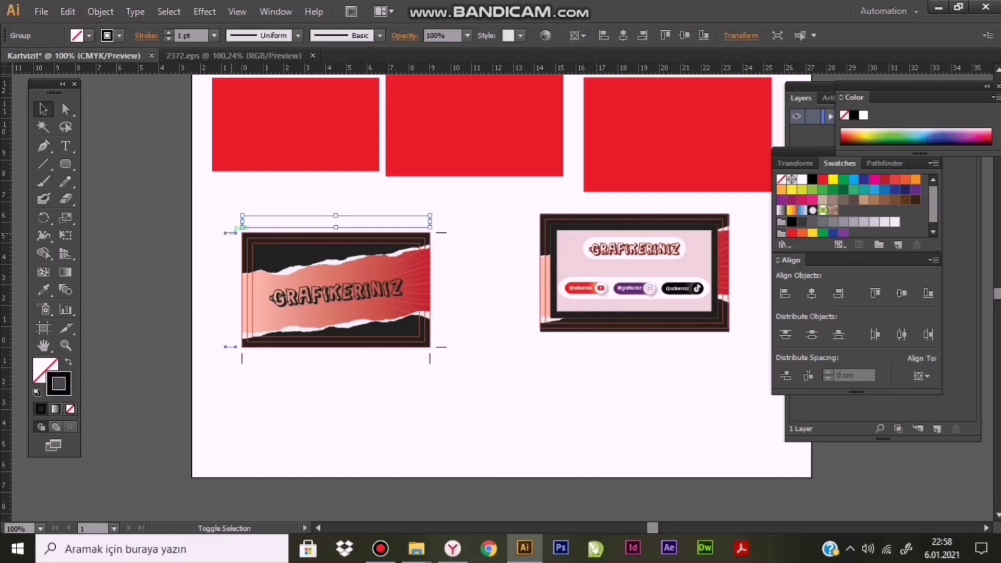
left_click(243, 230, "shift")
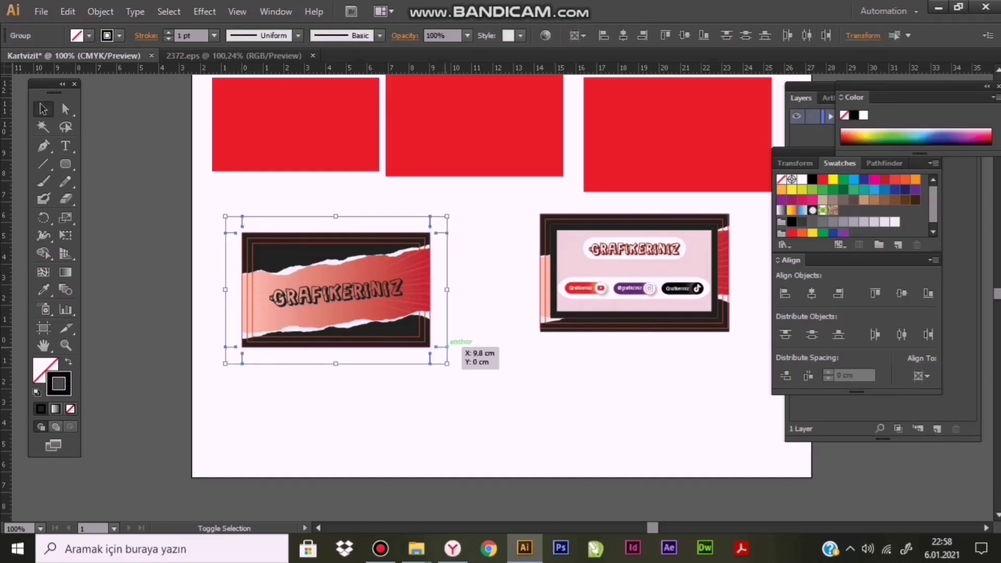
left_click(201, 203)
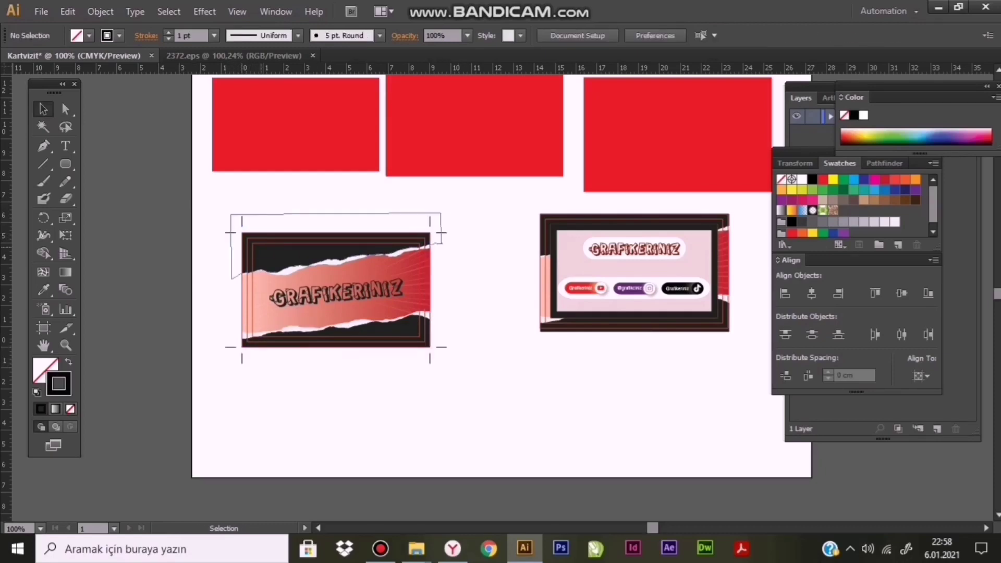
left_click_drag(231, 213, 441, 280)
key("a")
left_click_drag(201, 203, 461, 378)
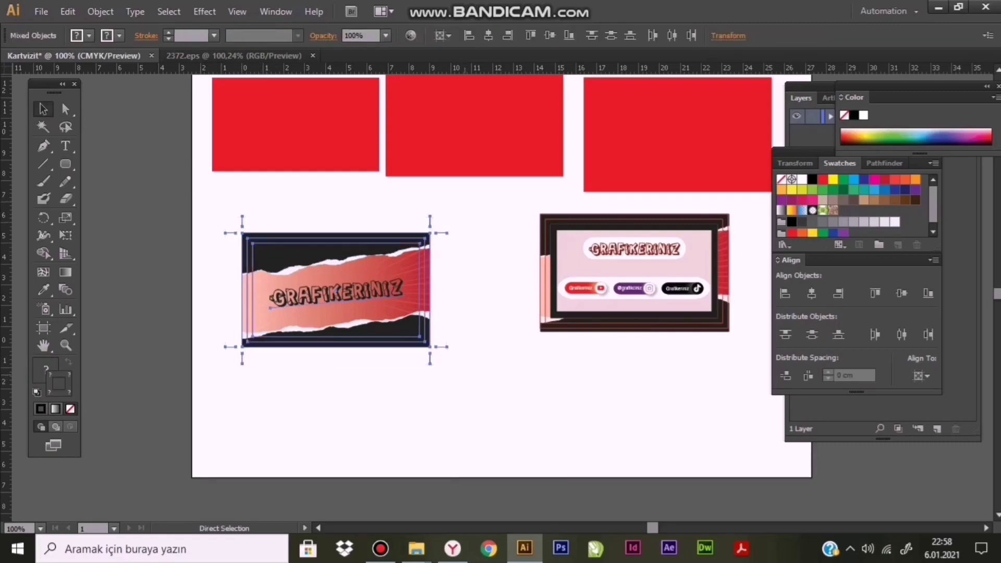
key("v")
left_click(496, 396)
Ungroup the front card and move the back card group level beside it
left_click_drag(510, 207, 771, 346)
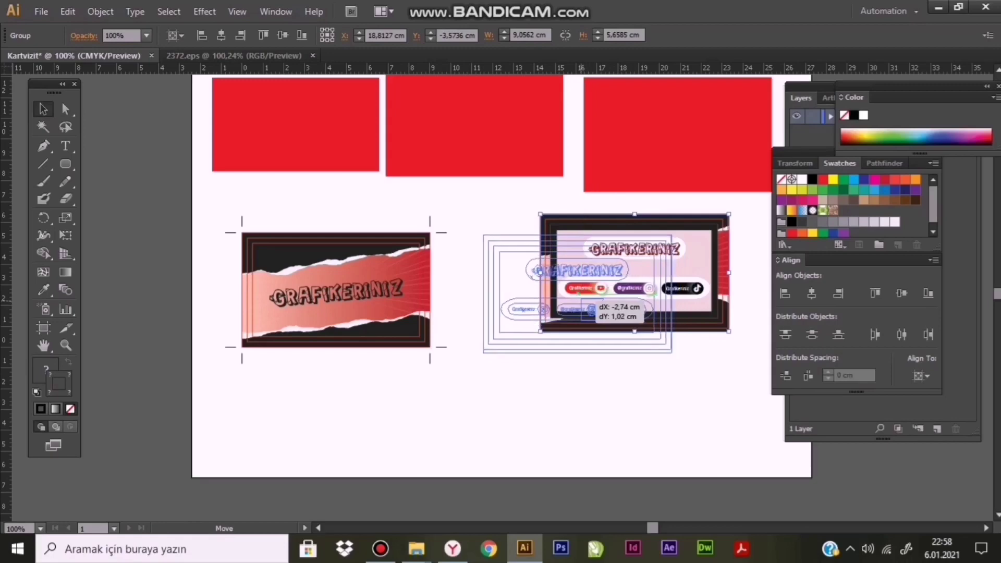
left_click_drag(649, 297, 595, 318)
left_click(321, 263)
right_click(368, 261)
left_click(396, 344)
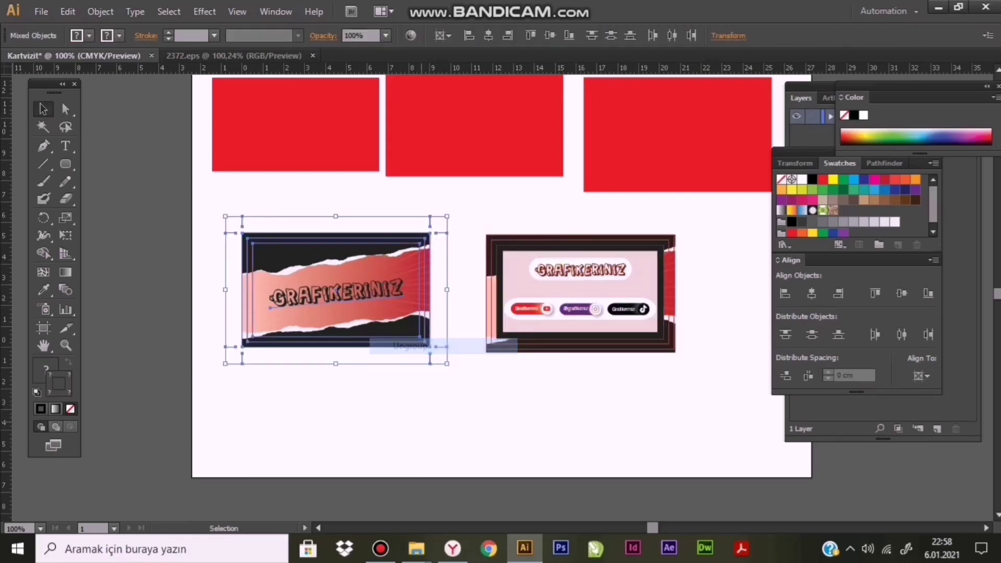
left_click(449, 407)
left_click_drag(521, 268, 513, 267)
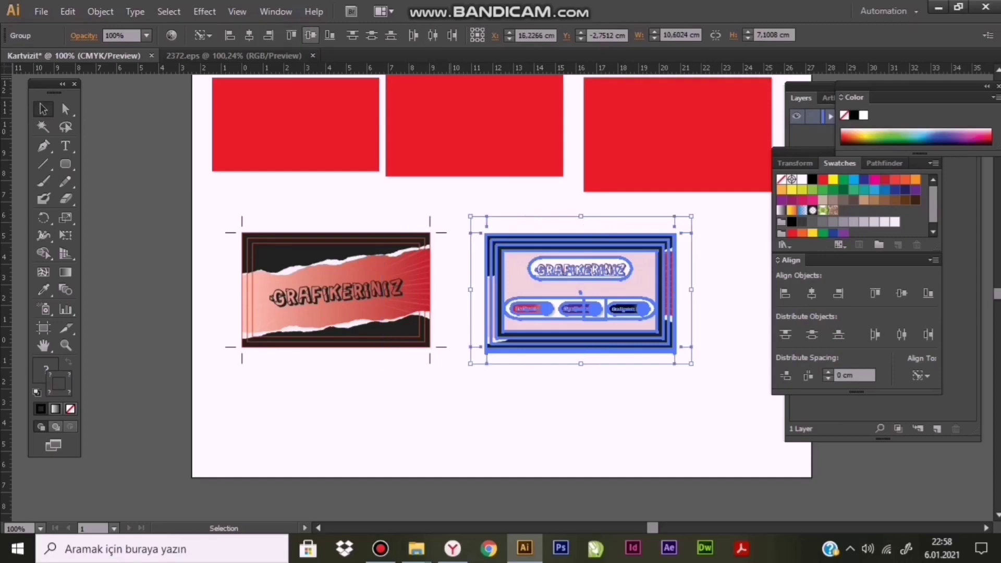
left_click_drag(456, 202, 471, 211)
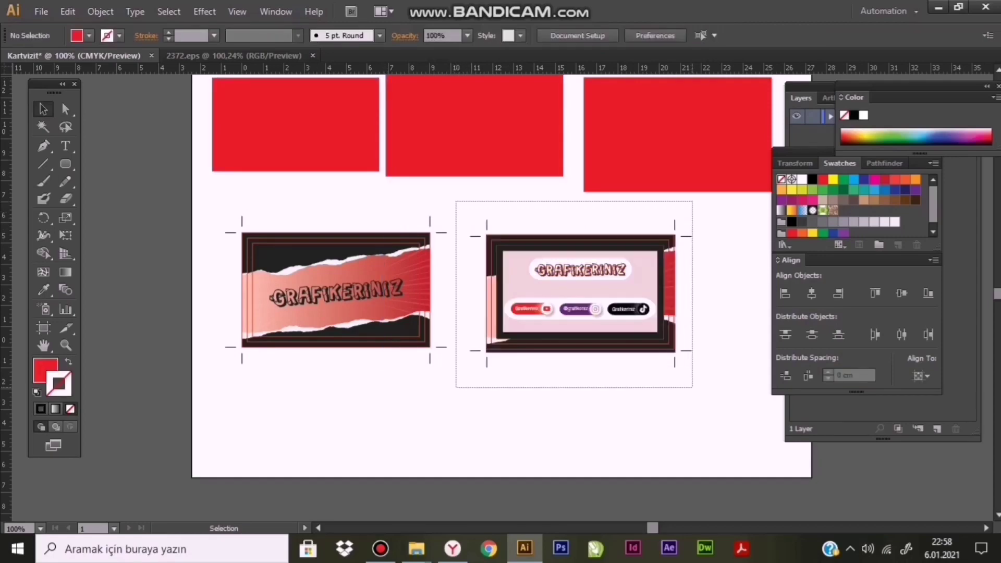
left_click_drag(692, 387, 694, 388)
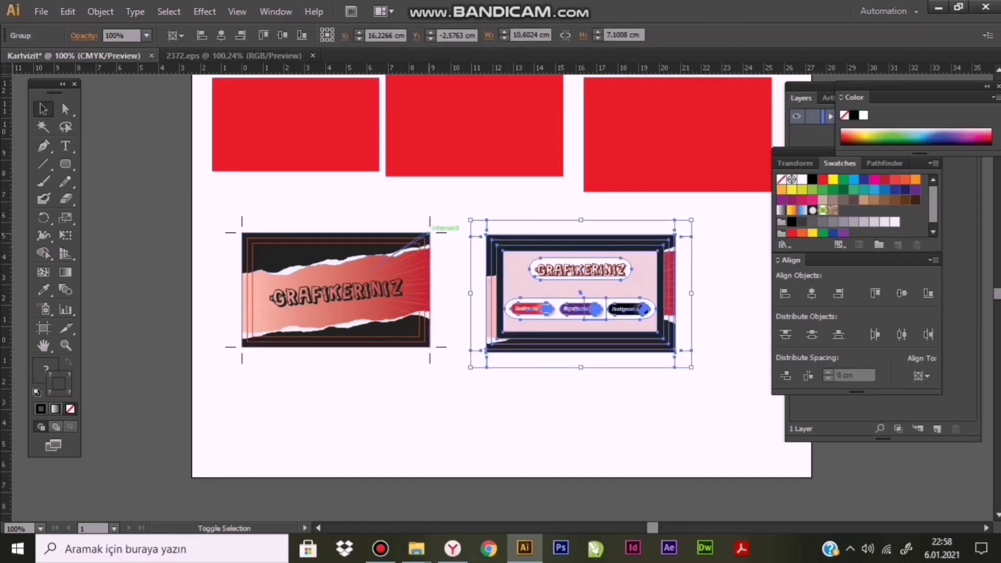
left_click(430, 230, "shift")
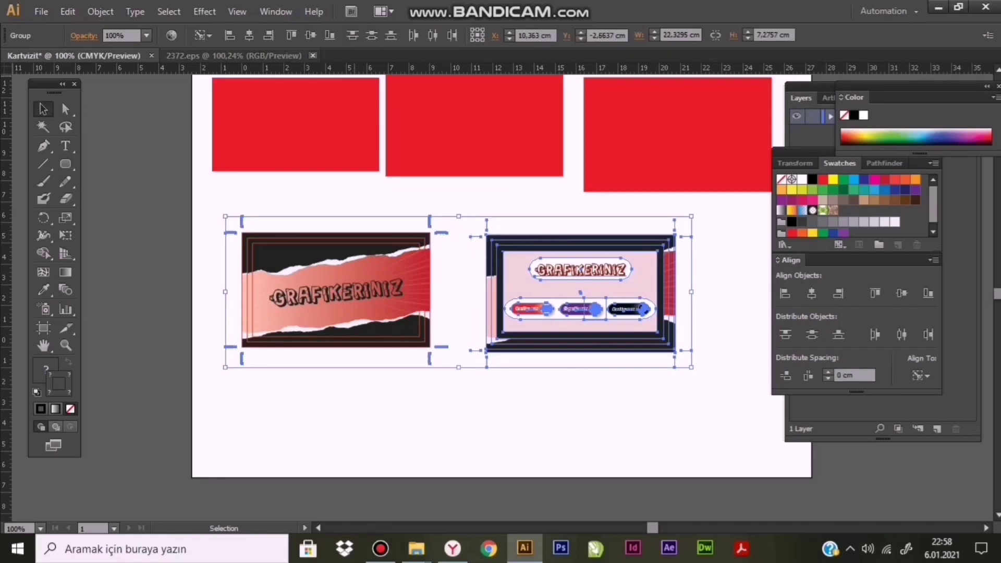
key("ctrl+shift+a")
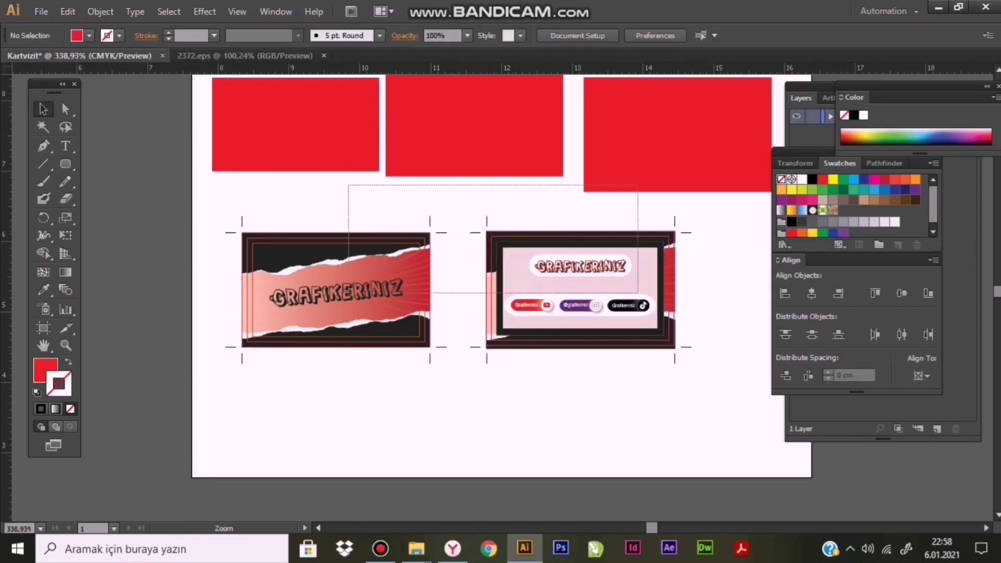
Try moving the back card about 2.7 cm left, then undo it
left_click_drag(347, 184, 626, 293)
mouse_move(515, 319)
left_mouse_down()
mouse_move(322, 319)
mouse_move(334, 340)
left_mouse_up()
key("ctrl+z")
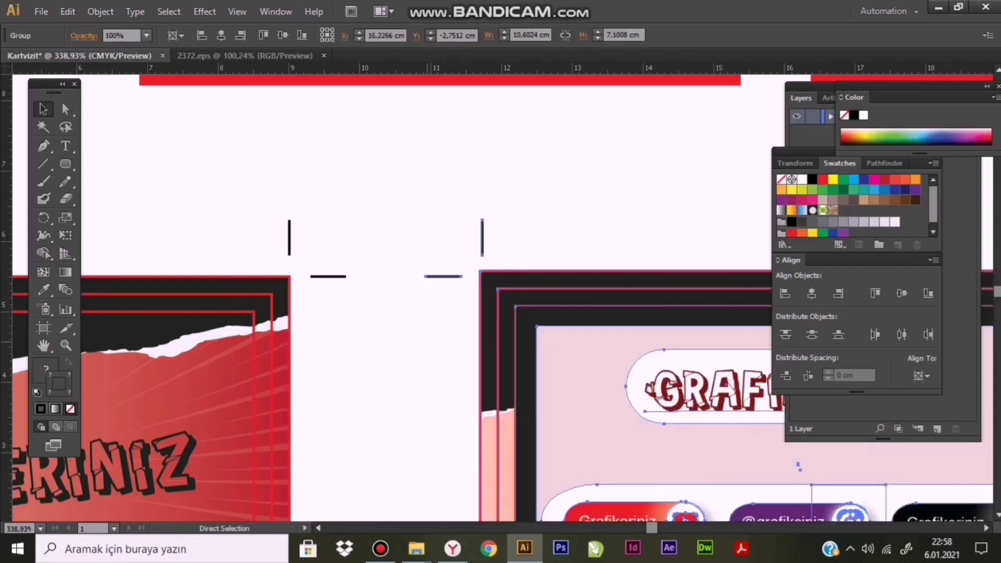
key("ctrl+minus")
key("ctrl+minus")
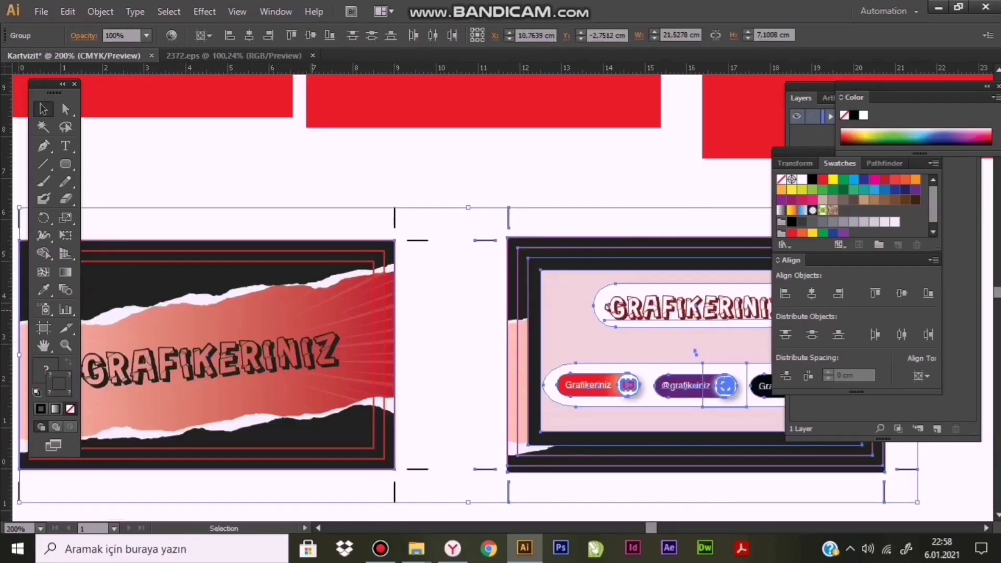
left_click(386, 276, "shift")
left_click(386, 276, "shift")
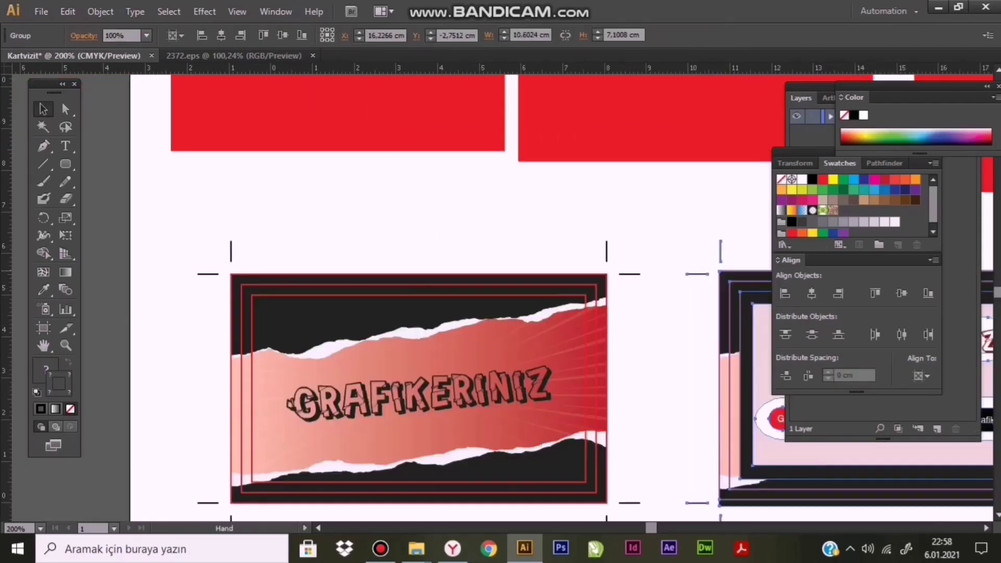
left_click_drag(395, 216, 674, 254)
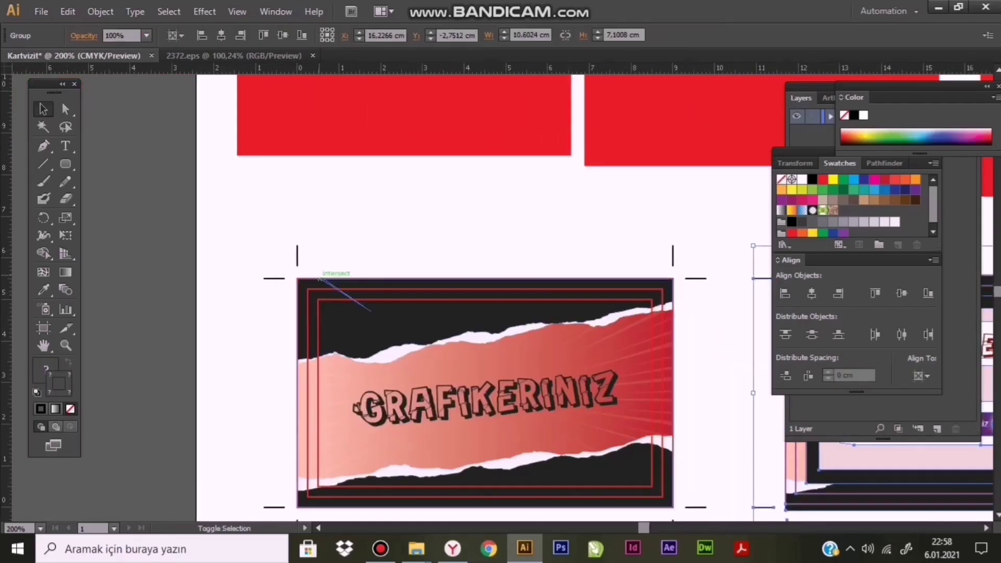
Align the back card to the front card, check overlap in outline view, then undo it
left_click(301, 256, "shift")
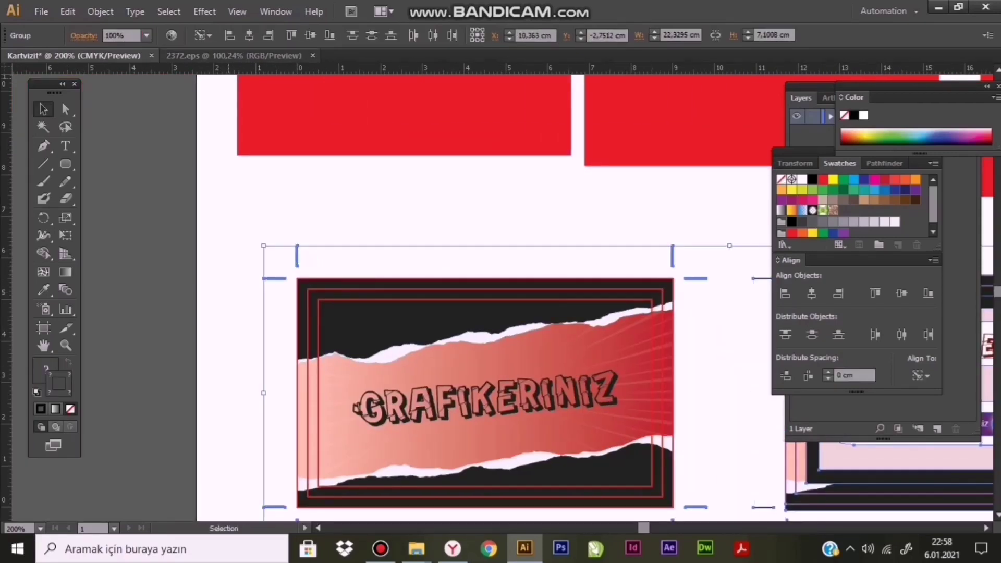
left_click(291, 35)
key("ctrl+shift+a")
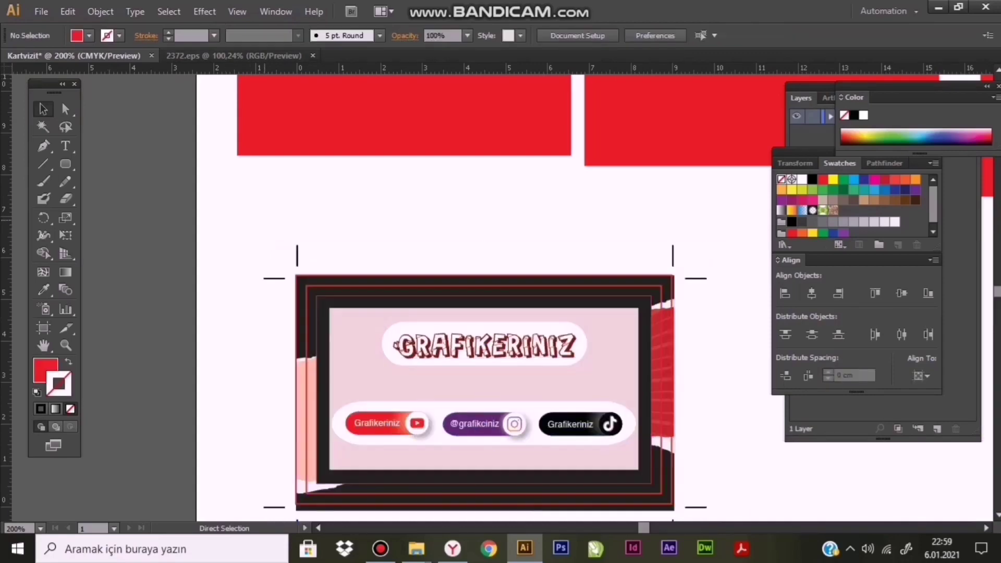
key("ctrl+y")
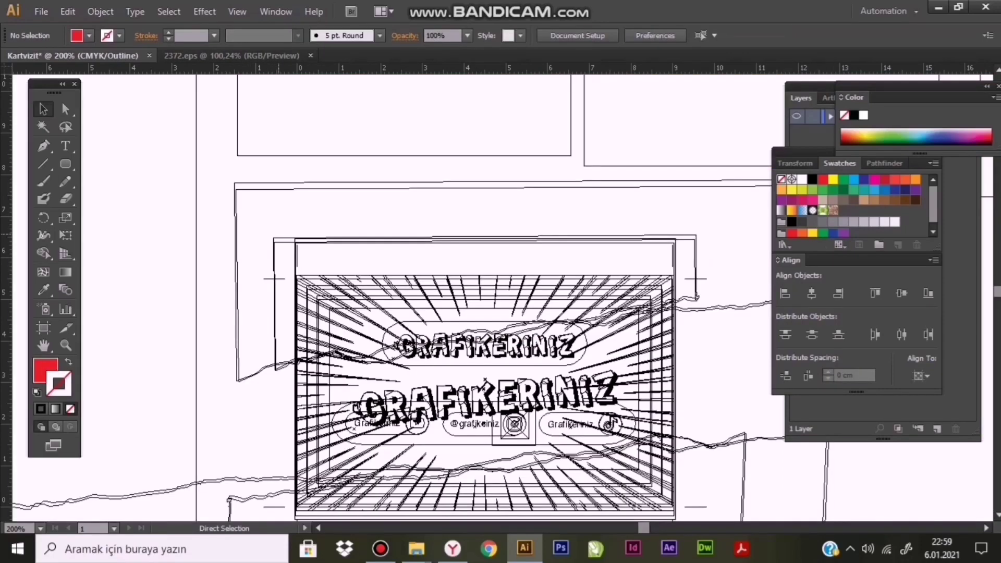
key("ctrl+y")
key("ctrl+z")
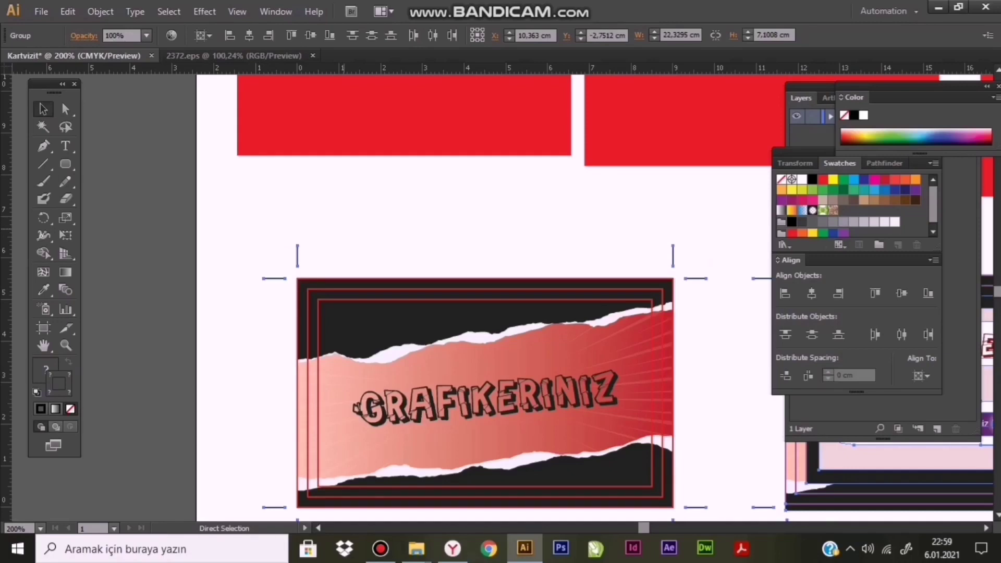
key("ctrl+shift+a")
key("ctrl+1")
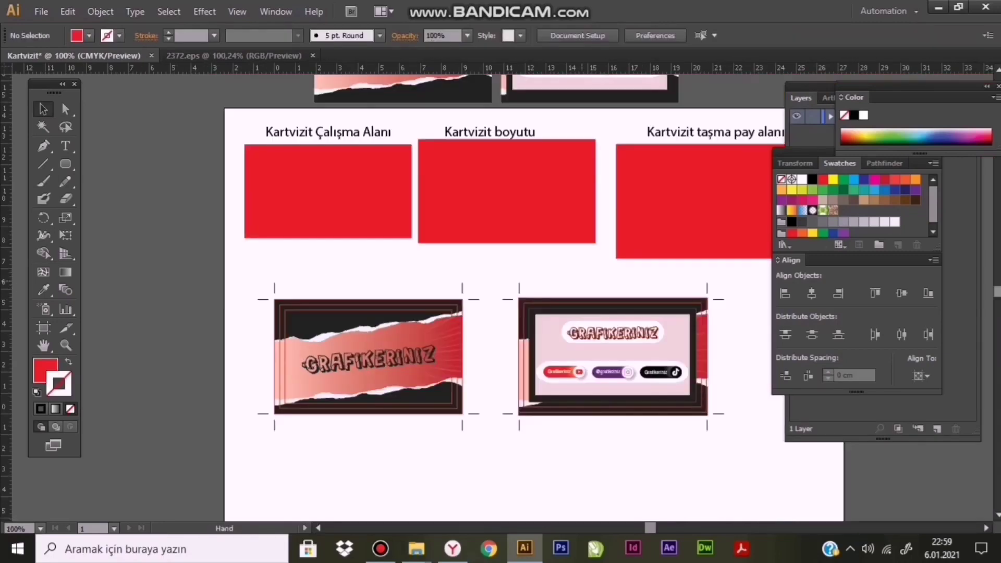
Delete the two loose card images above the artboard
left_click_drag(469, 313, 380, 410)
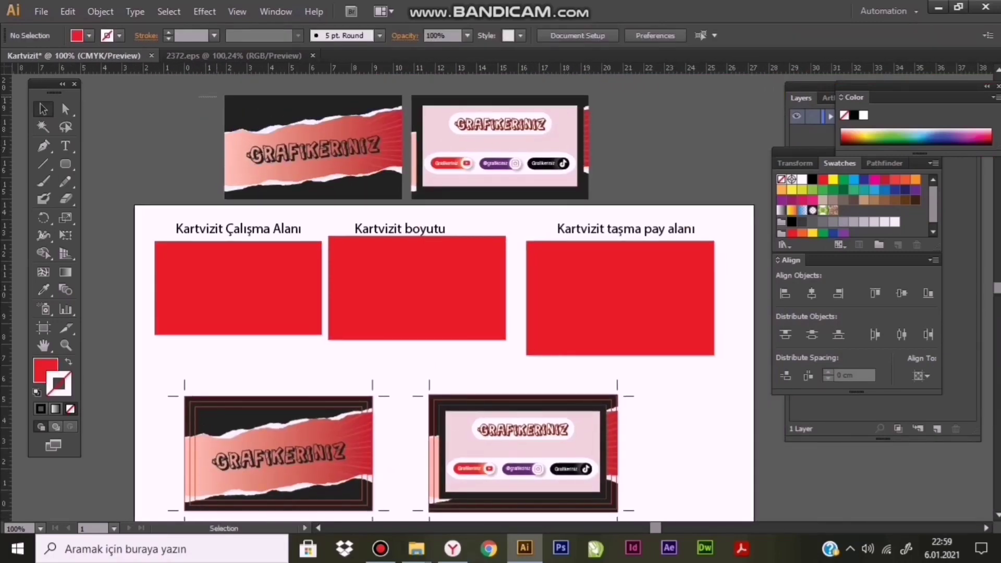
left_click_drag(198, 85, 626, 206)
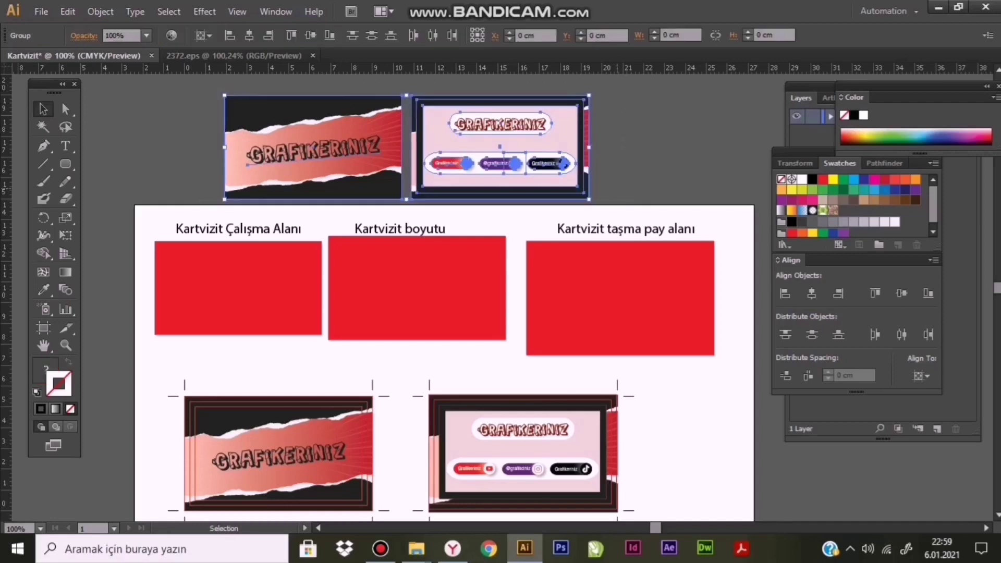
key("Delete")
Move both business card designs slightly right and down
left_click_drag(449, 365, 453, 243)
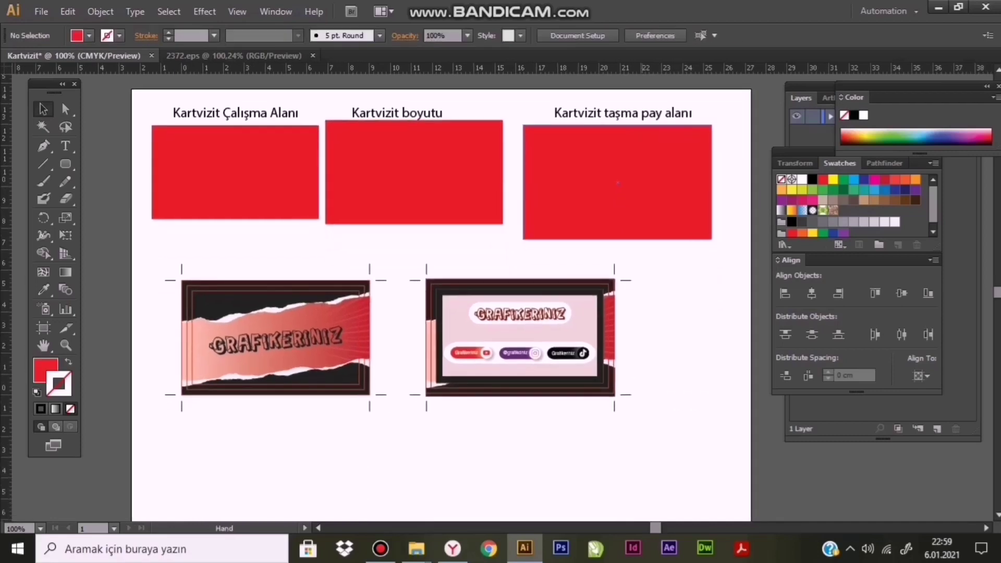
left_click_drag(138, 243, 740, 436)
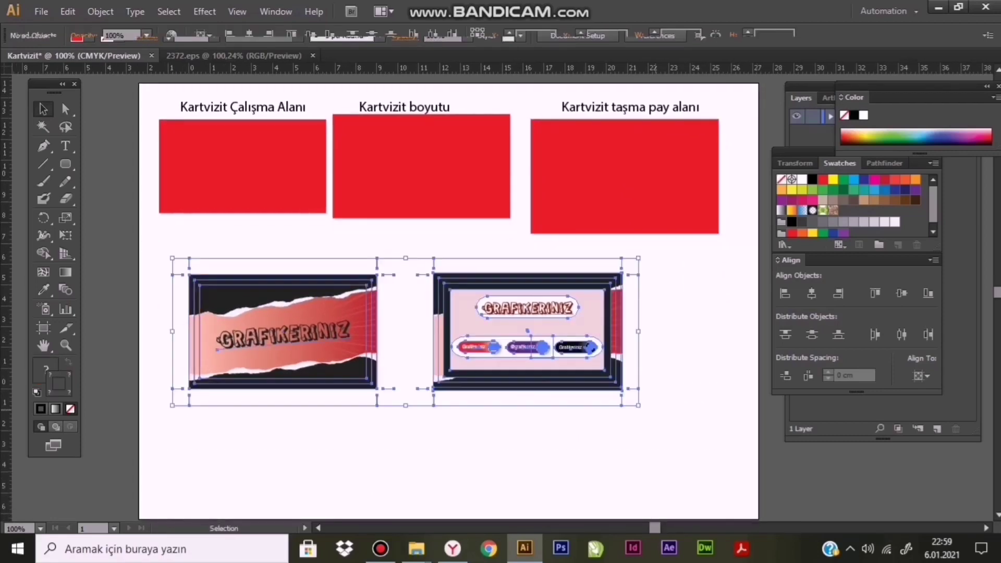
left_click_drag(577, 346, 607, 365)
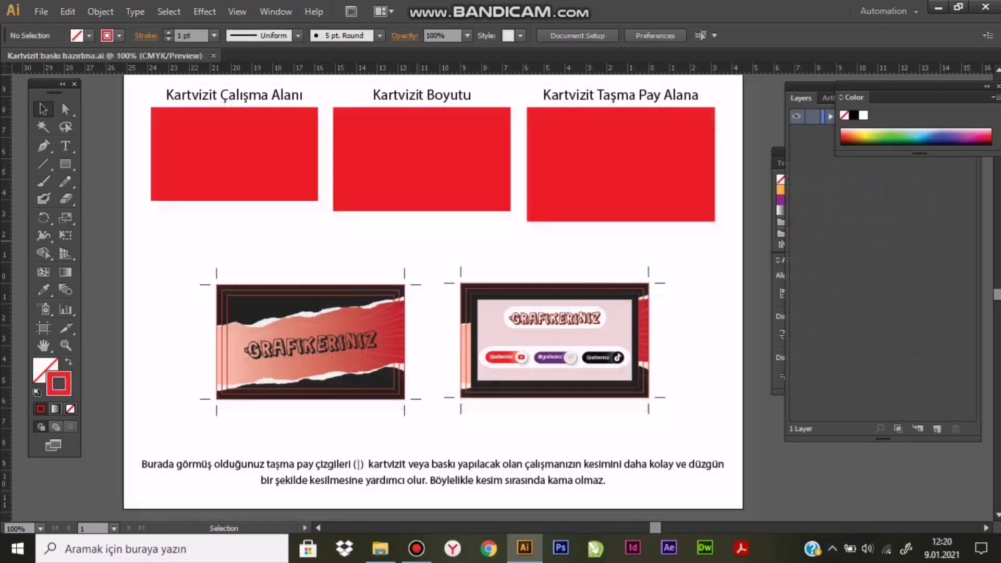
Duplicate the artboard to the right and select the copy's titles and red rectangles
left_click_drag(407, 296, 389, 296)
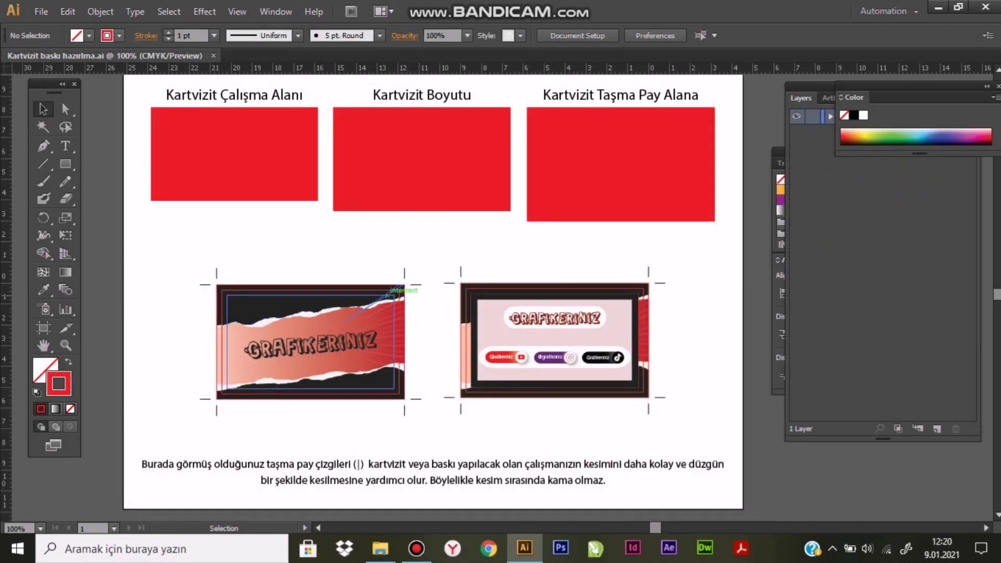
key("shift+o")
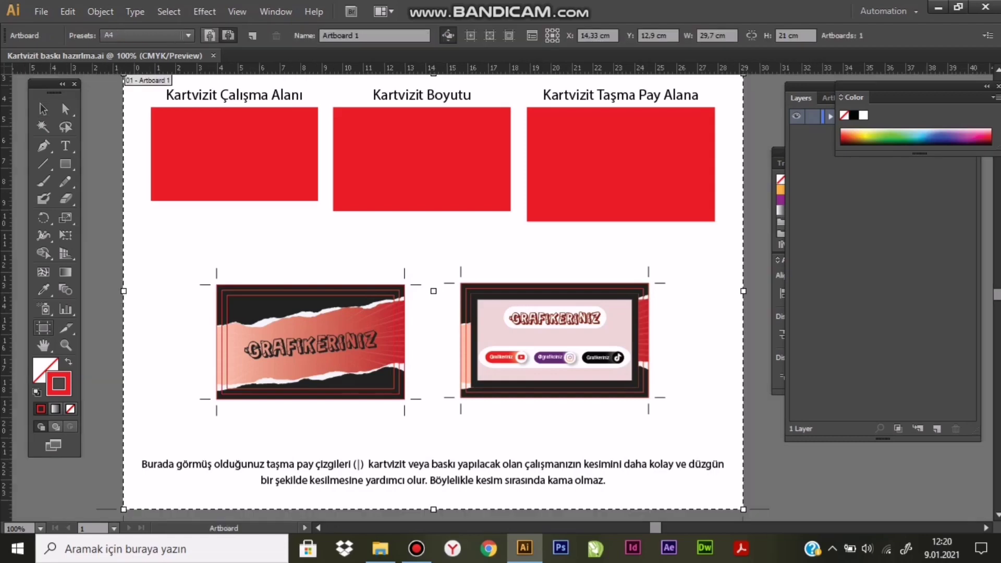
key("ctrl+minus")
key("ctrl+minus")
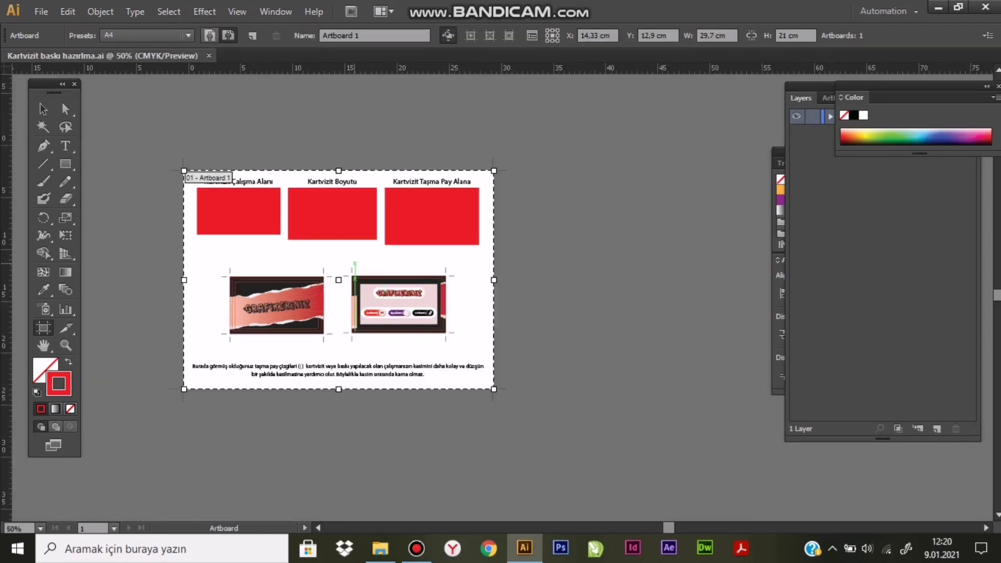
left_click_drag(355, 263, 677, 263)
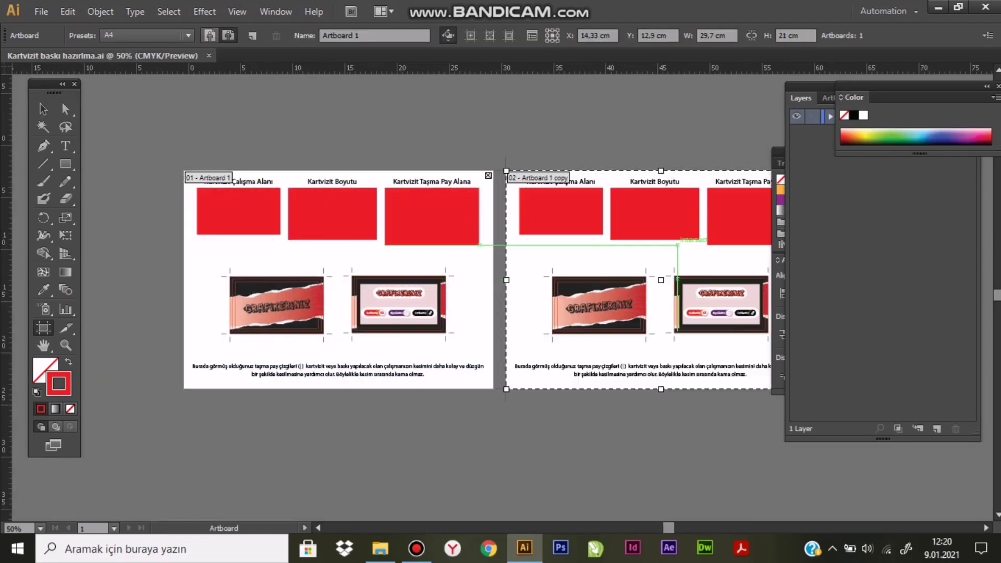
key("v")
scroll(500, 282, "right", 5)
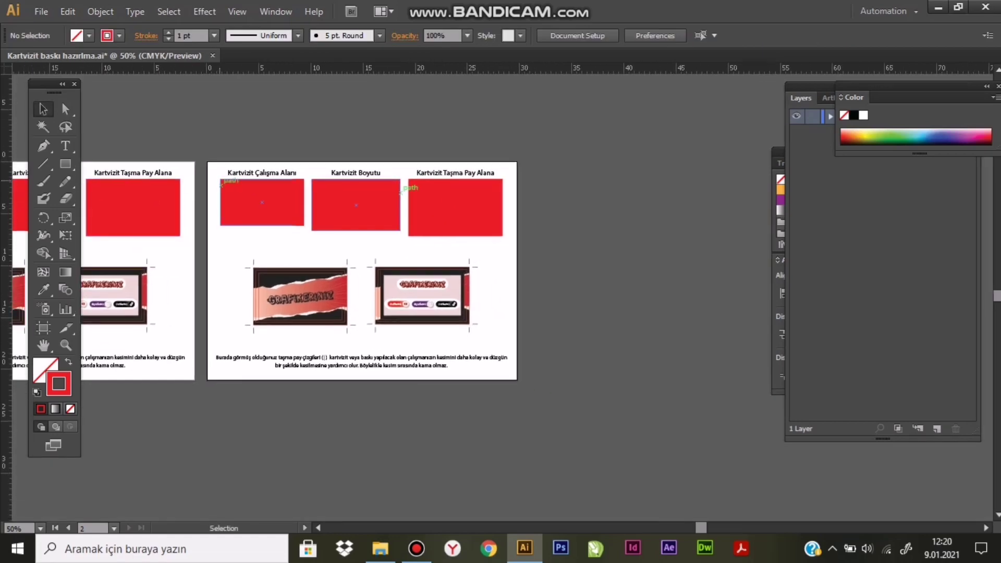
left_click_drag(214, 165, 508, 245)
Delete the titles, red rectangles, explanatory text, right card and the card's red border
key("Delete")
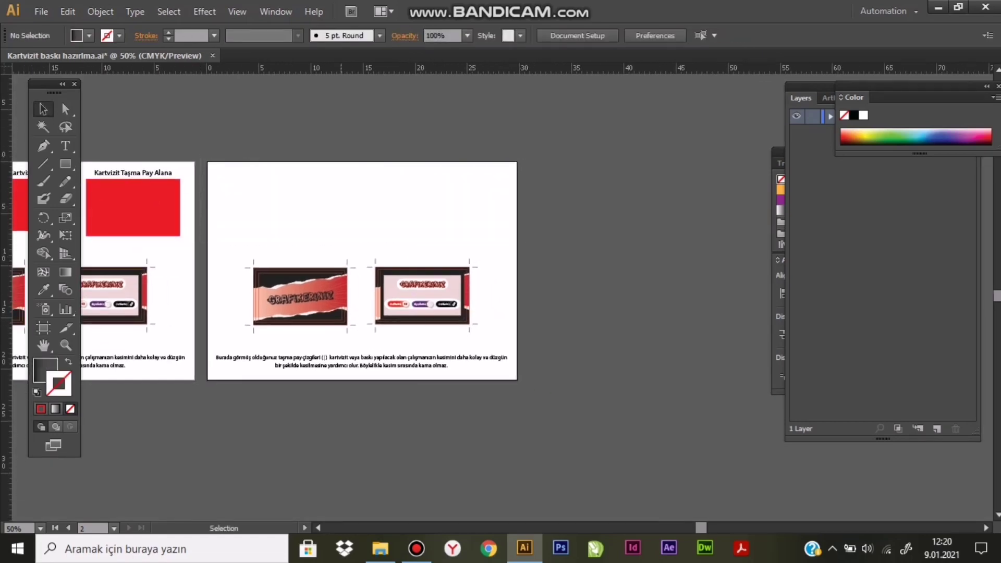
left_click(360, 359)
key("Delete")
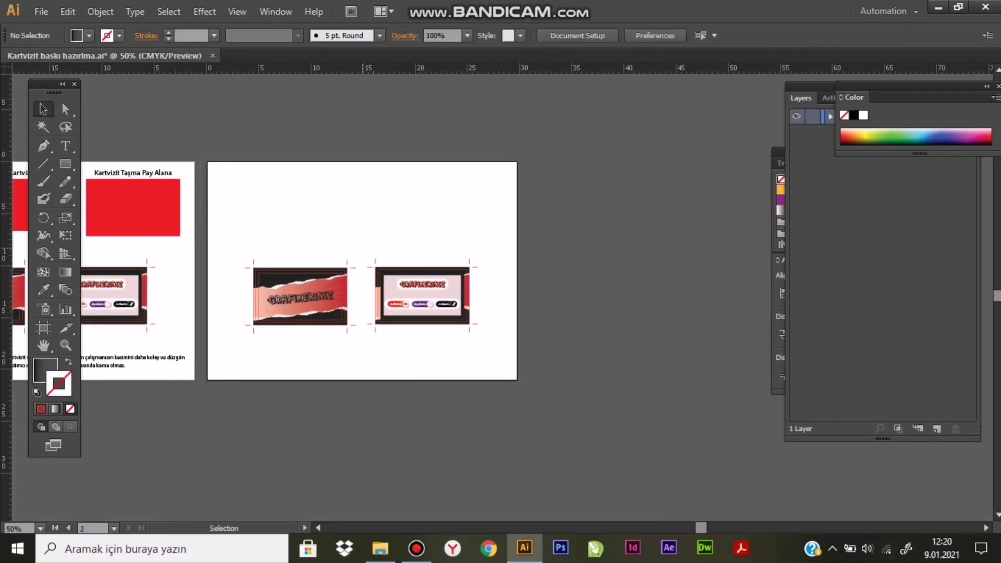
left_click_drag(359, 245, 436, 311)
key("Delete")
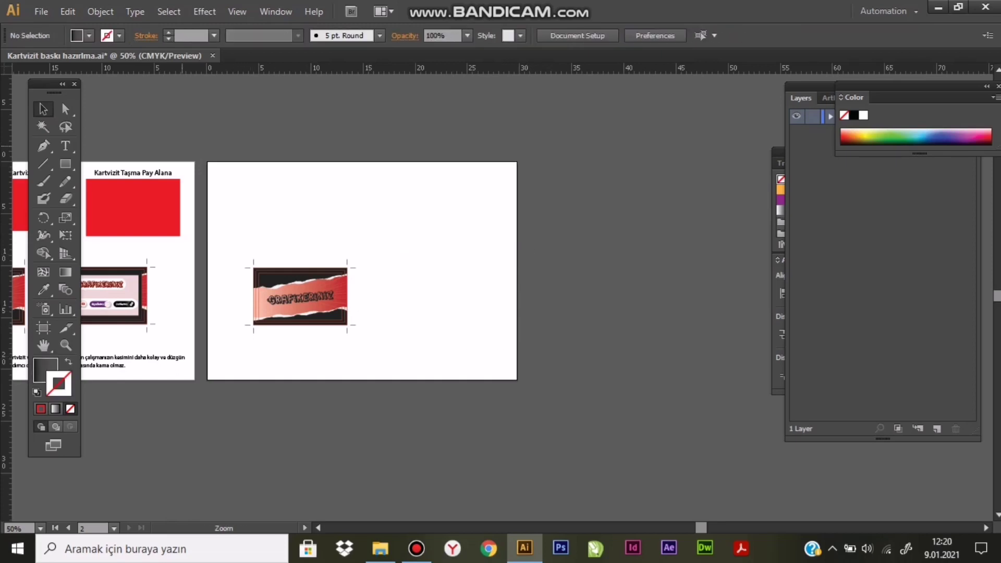
left_click_drag(214, 240, 271, 240)
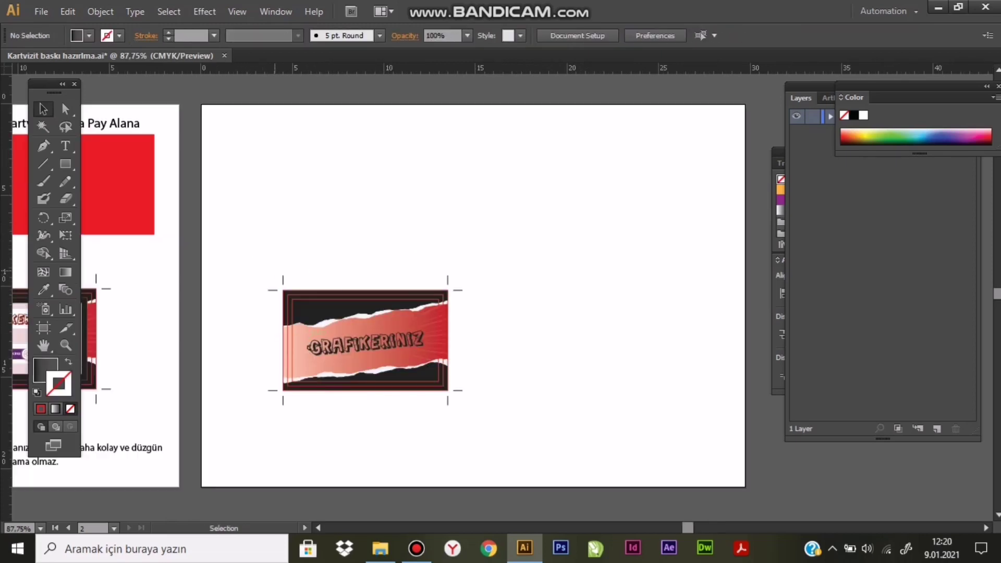
left_click(284, 339)
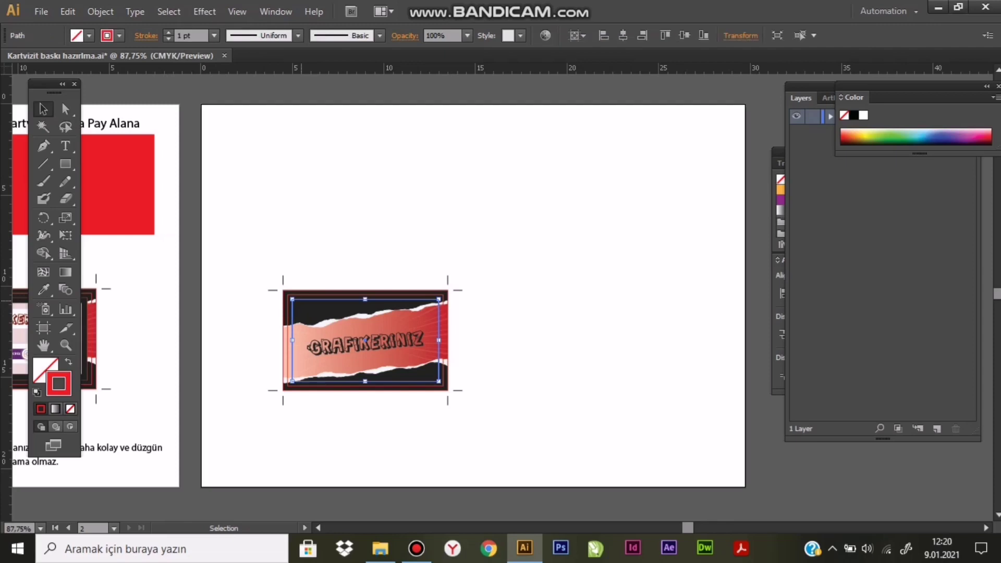
key("ctrl+shift+a")
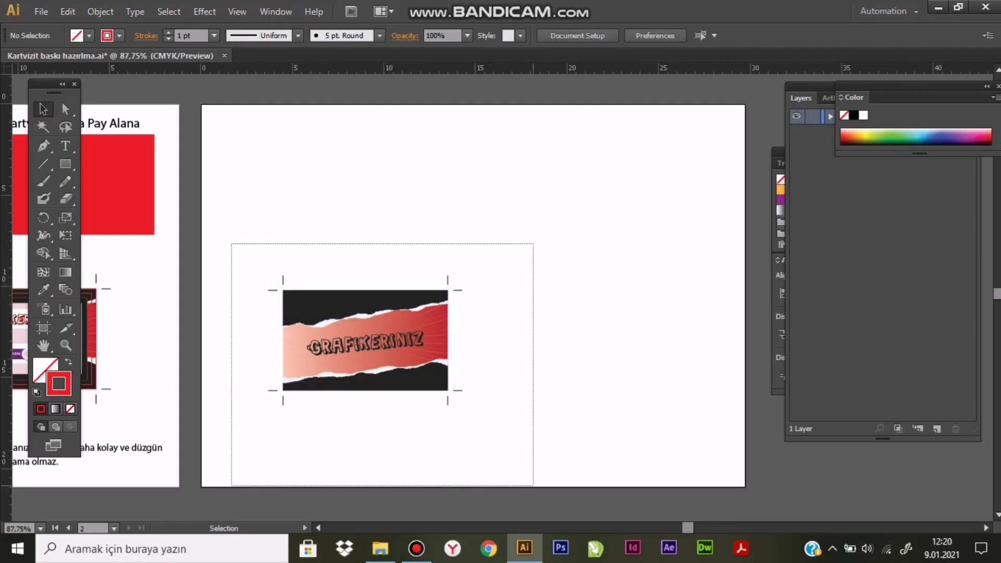
Group the GRAFIKERINIZ card, move it to the top-left, and place a copy beside it
left_click_drag(231, 243, 533, 487)
key("ctrl+g")
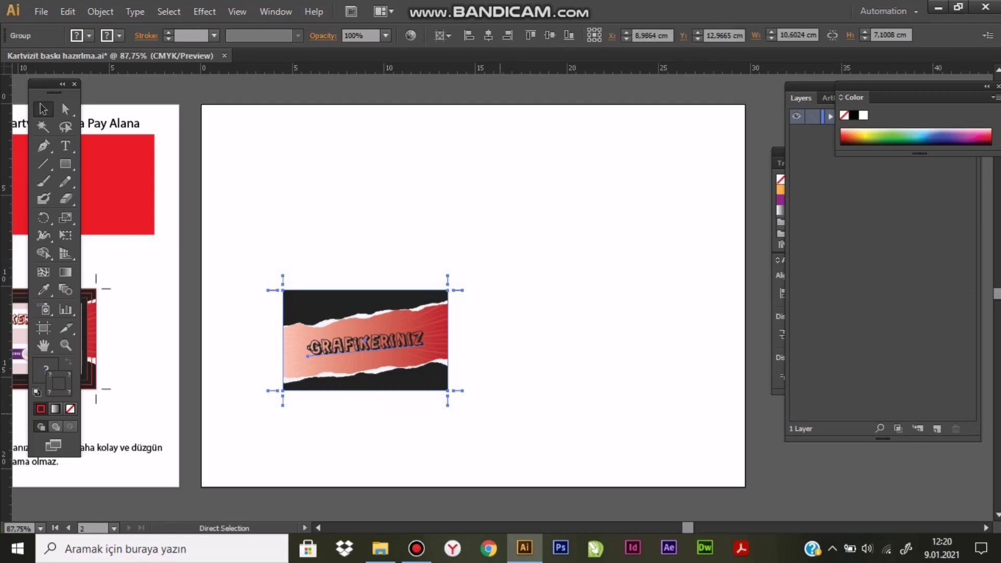
left_click_drag(306, 356, 244, 190)
key("ctrl+plus")
key("ctrl+plus")
mouse_move(291, 326)
left_mouse_down()
mouse_move(637, 326)
mouse_move(491, 311)
left_mouse_up()
Ungroup both GRAFIKERINIZ cards and delete the thin white strip between them
right_click(393, 257)
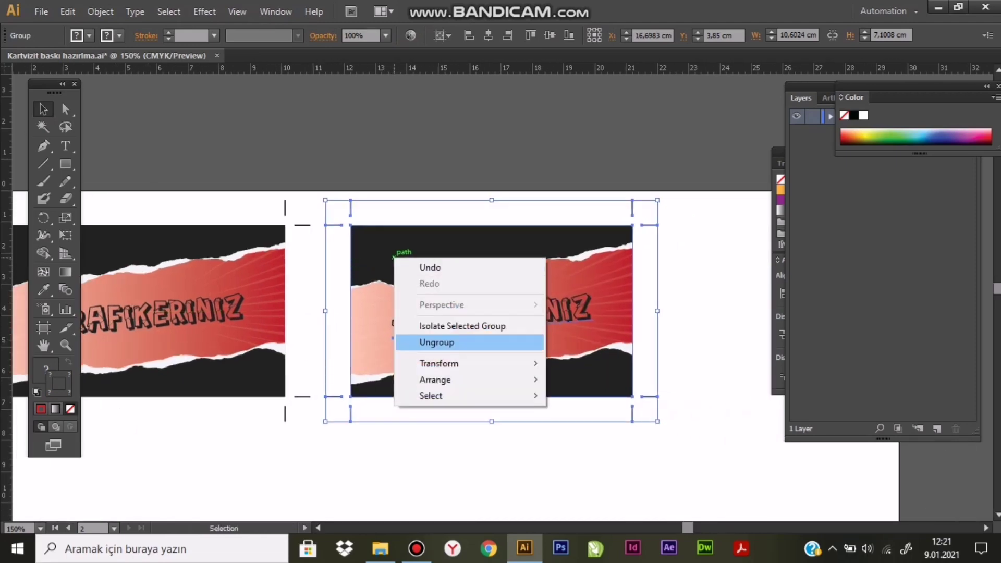
left_click(417, 342)
left_click(225, 319)
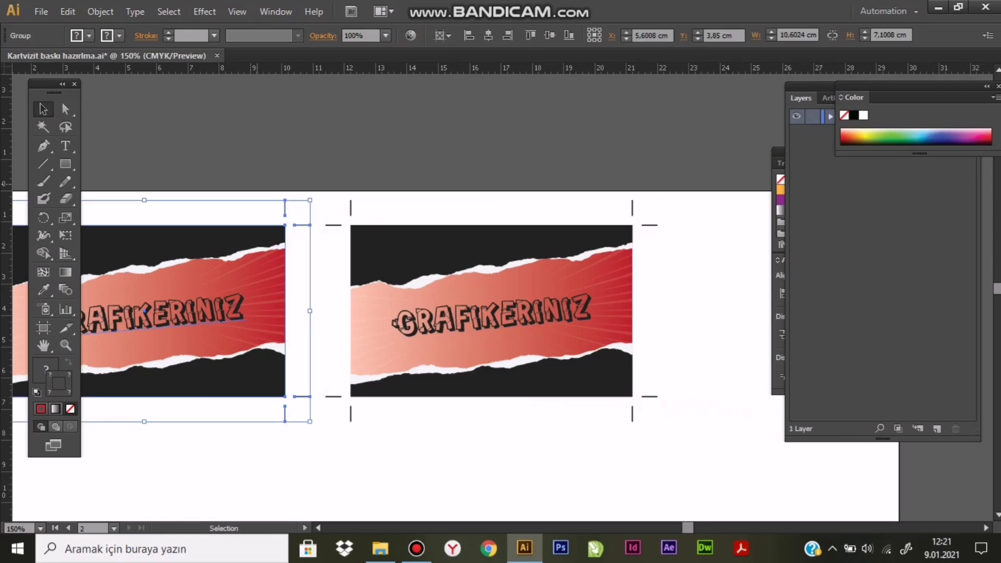
right_click(225, 321)
left_click(260, 405)
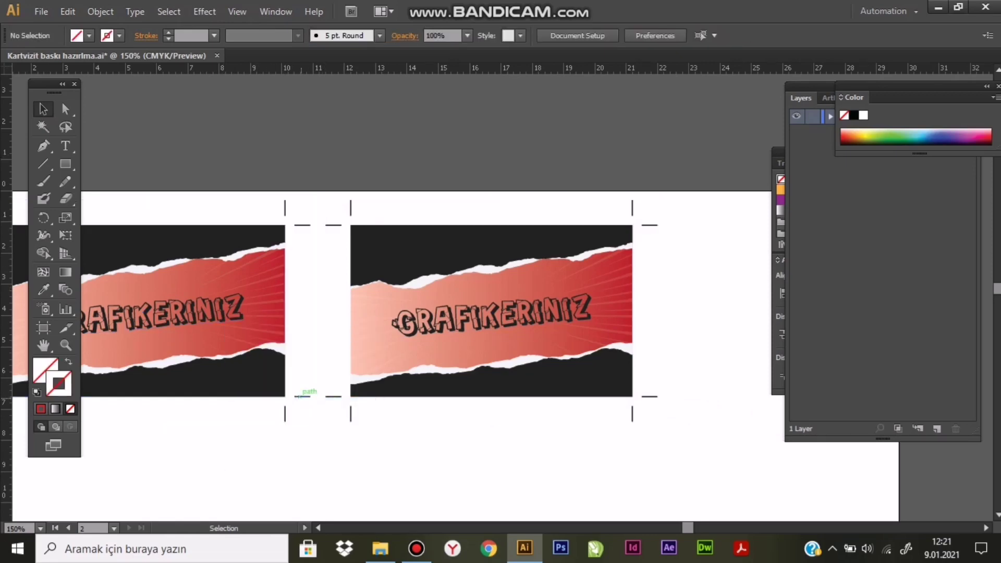
left_click(307, 392)
key("Delete")
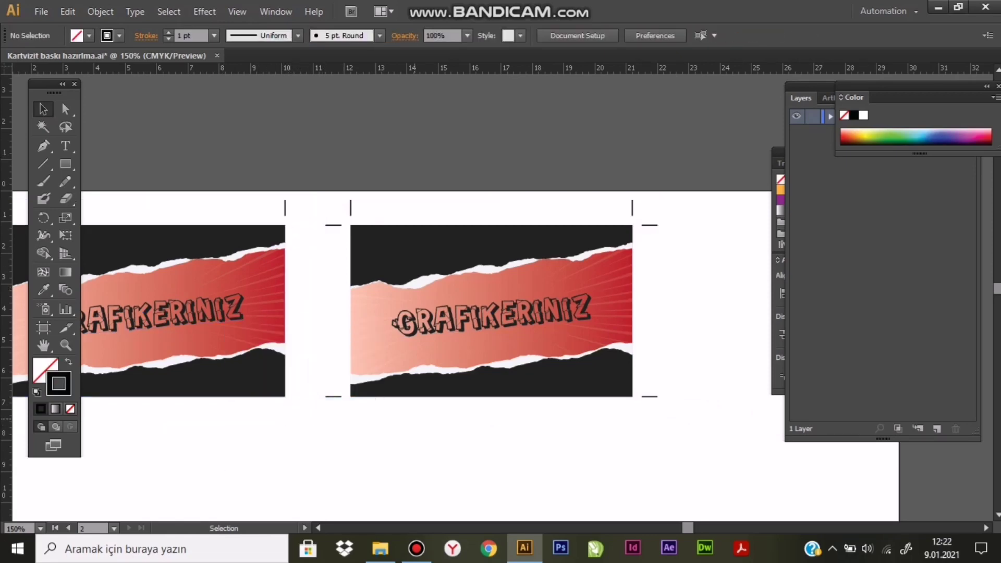
Move the middle crop marks out to the right card's outer edge
left_click(332, 396)
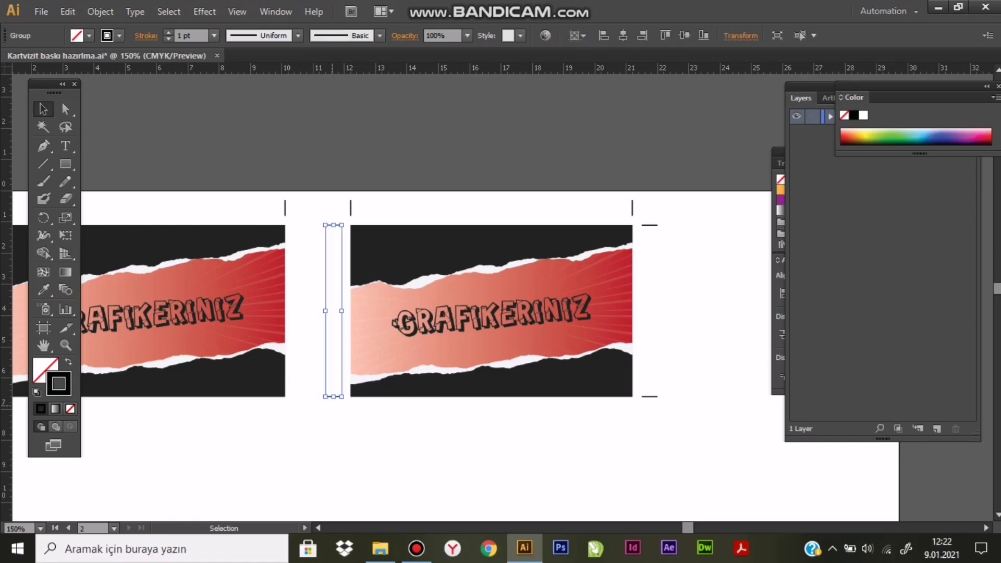
left_click_drag(332, 396, 650, 396)
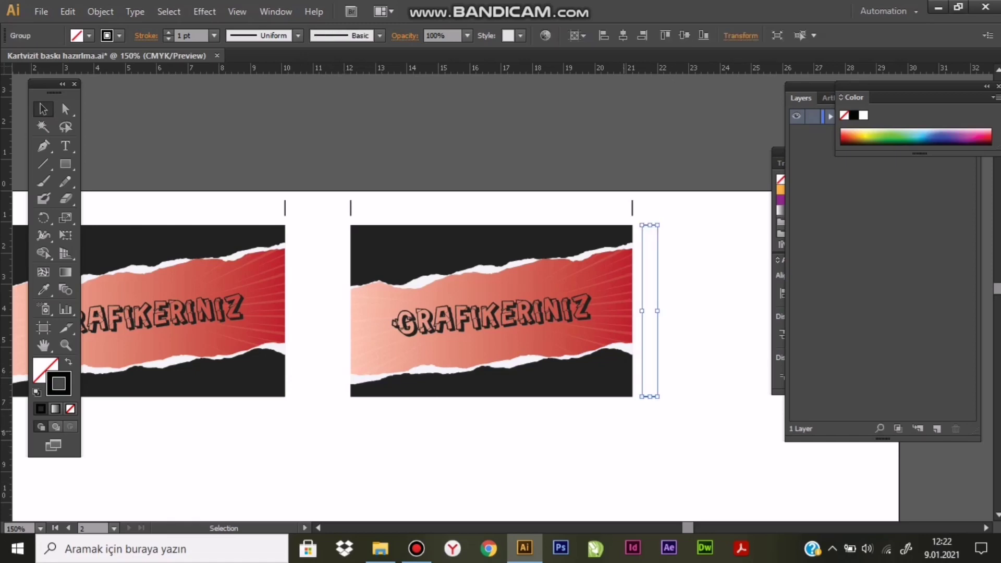
key("ctrl+shift+a")
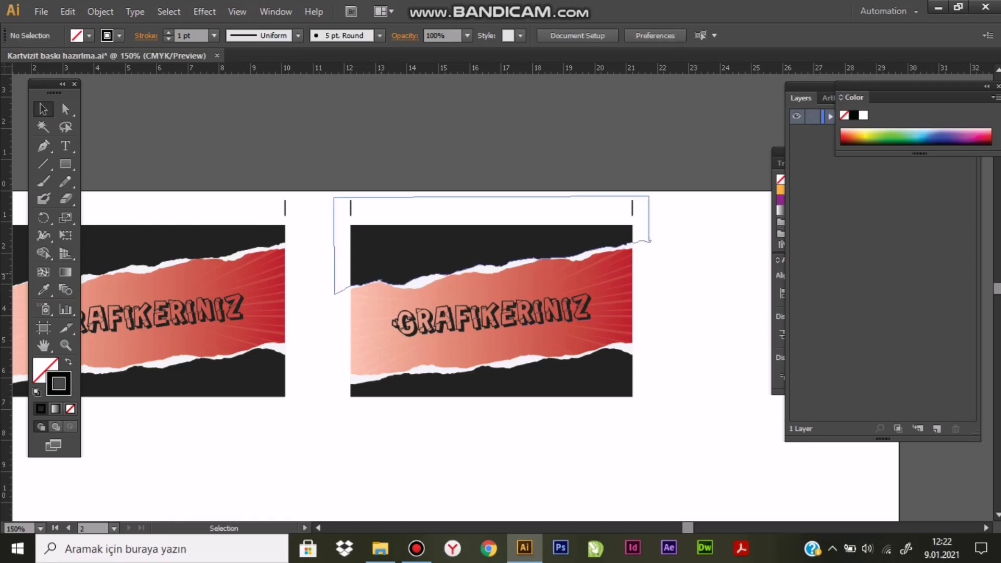
left_click_drag(272, 340, 312, 319)
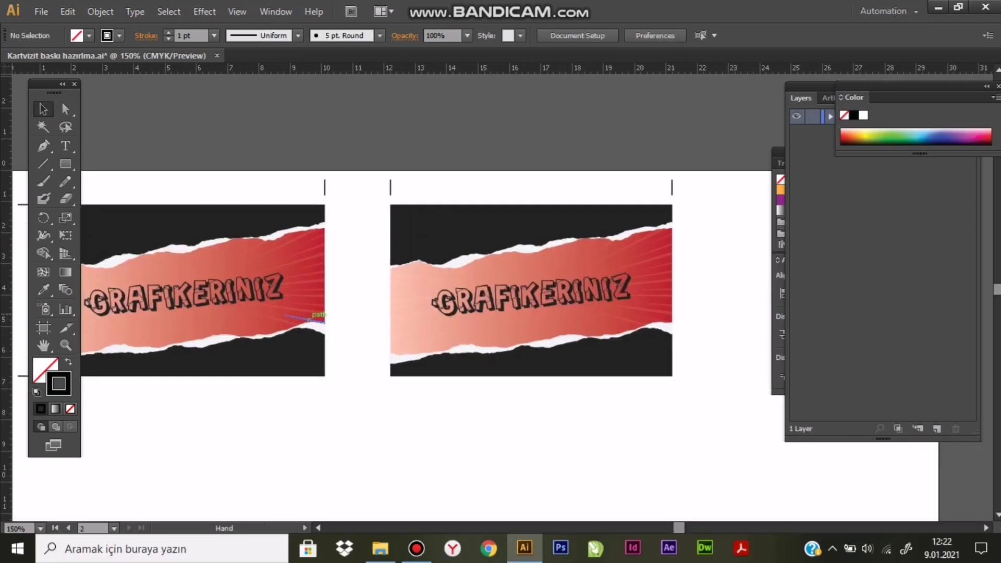
left_click_drag(714, 415, 715, 415)
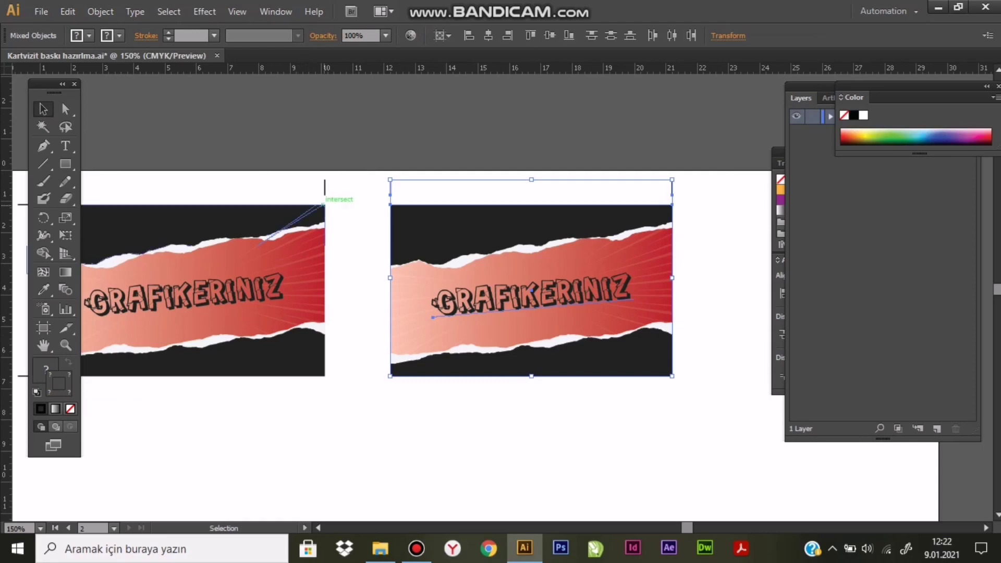
Detach the thin top rectangle, regroup the right card, and butt it against the left card
left_click(393, 187)
right_click(390, 186)
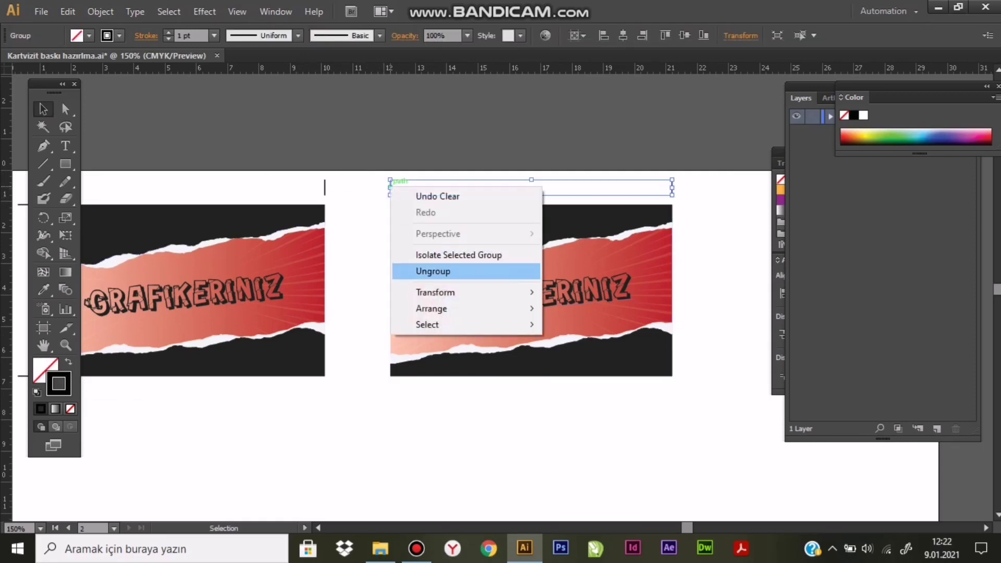
left_click(422, 271)
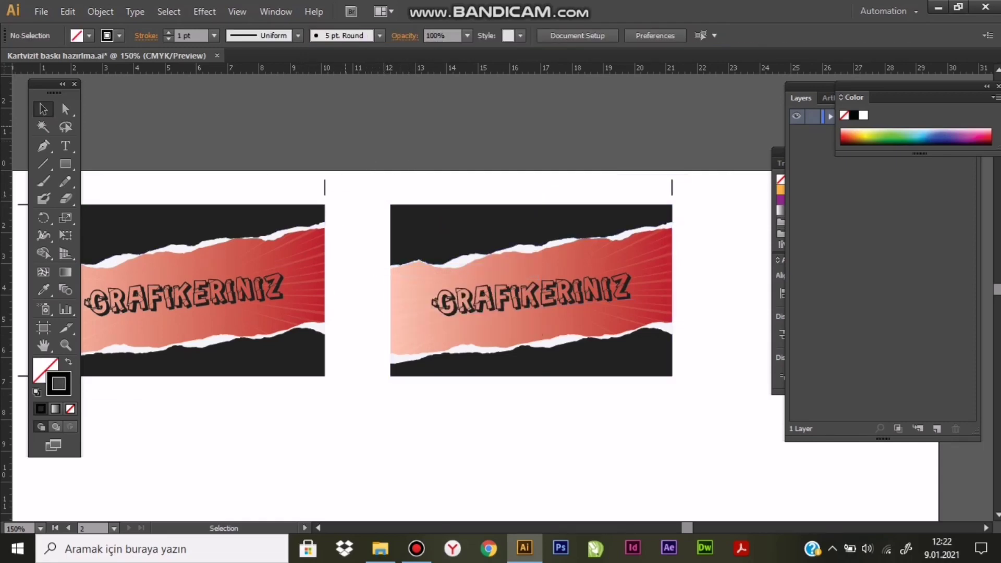
left_click_drag(341, 124, 727, 438)
key("ctrl+g")
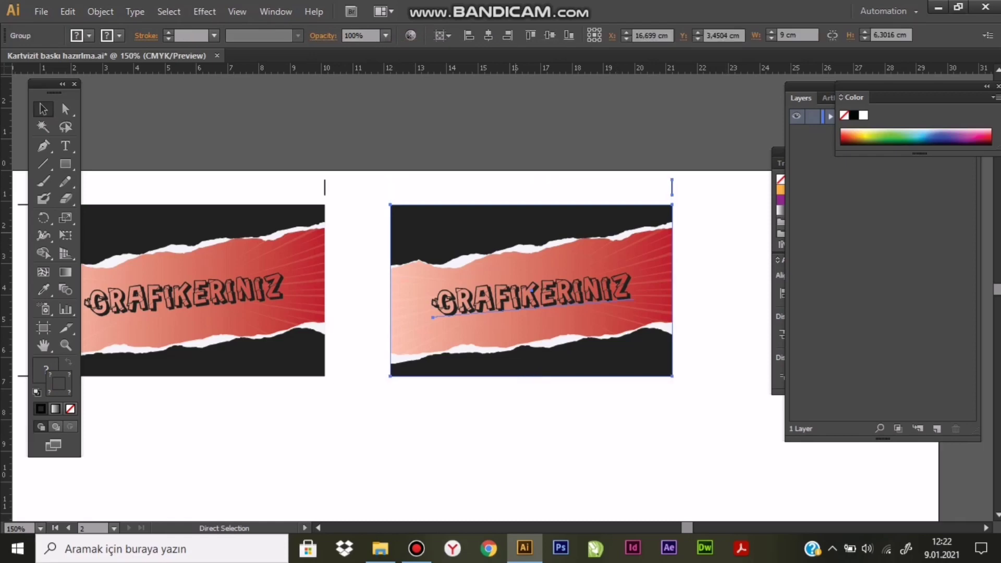
left_click_drag(434, 299, 367, 302)
Zoom in on the seam crop mark in Outline mode and shift the card group right
left_click(313, 156)
left_click_drag(305, 174, 350, 210)
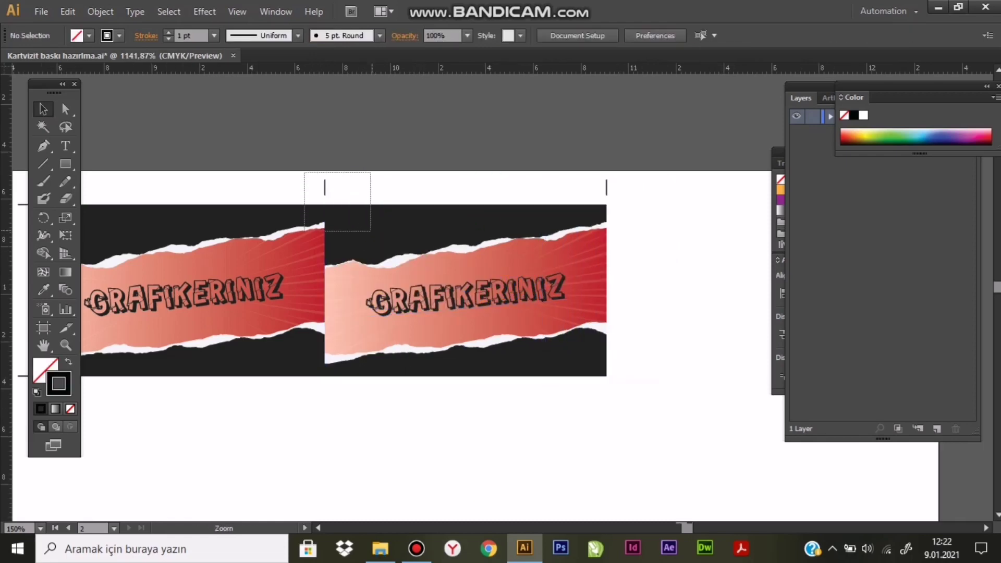
left_click(415, 187)
key("a")
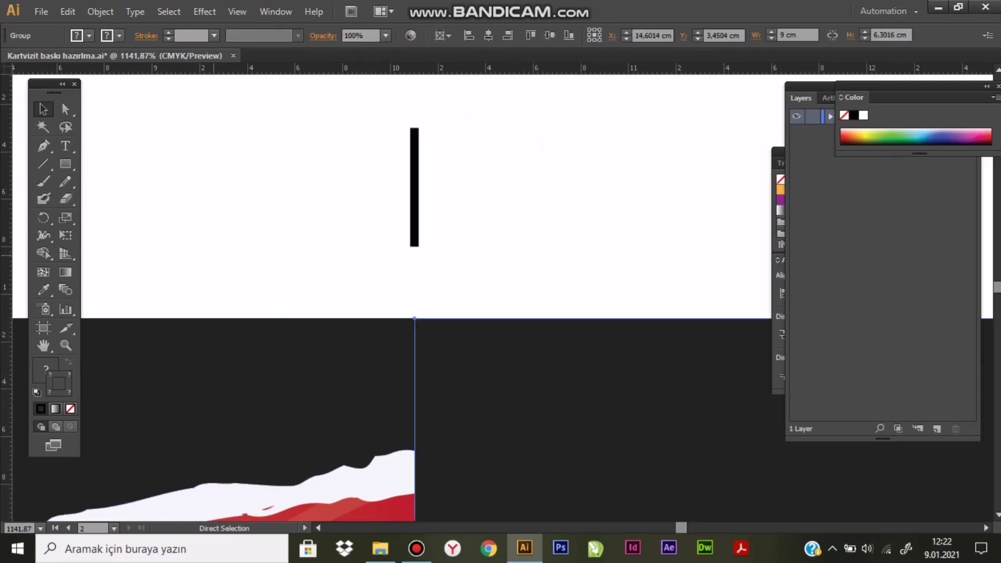
key("ctrl+y")
left_click_drag(410, 309, 472, 314)
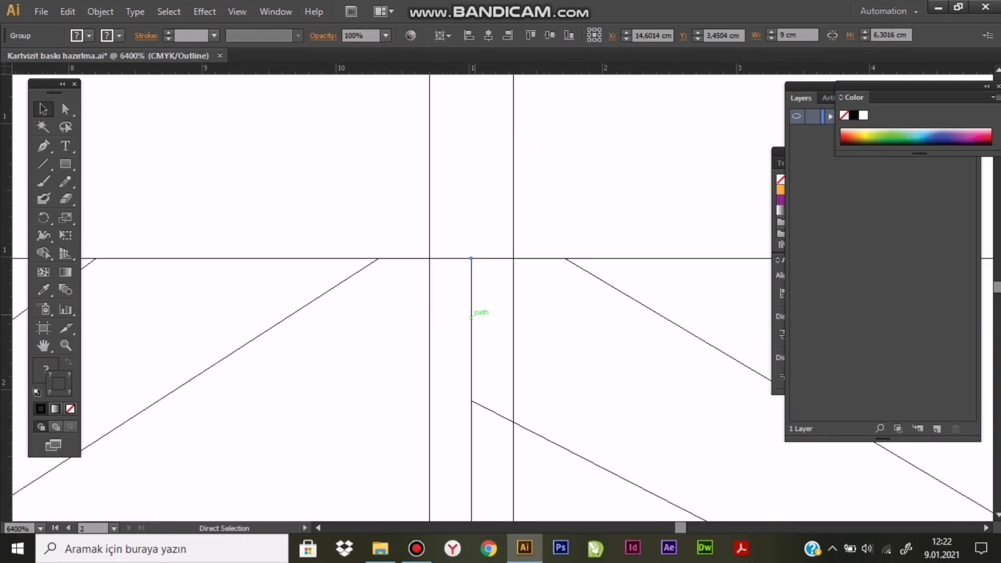
left_click_drag(488, 257, 563, 257)
key("ctrl+shift+a")
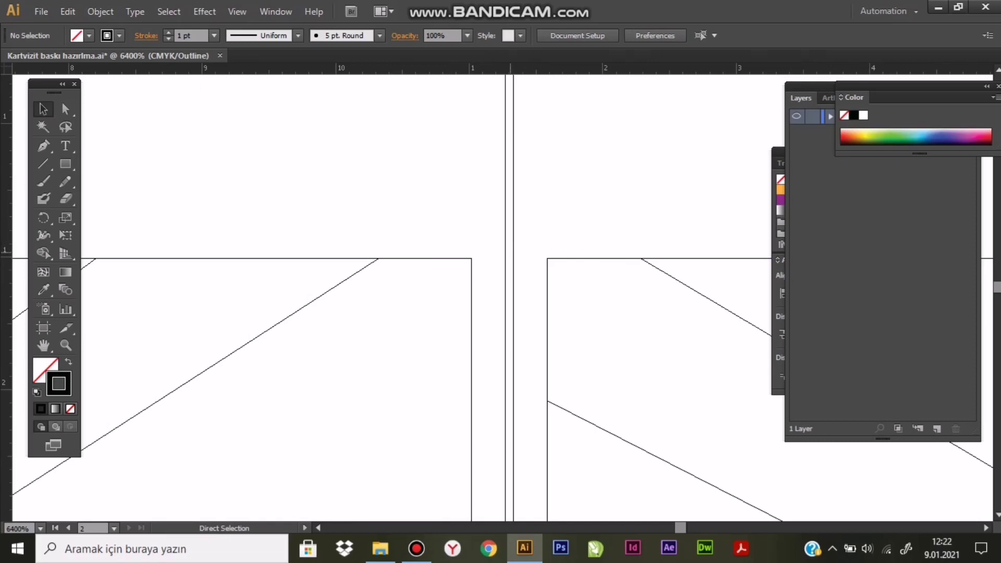
Nudge the card group left until its edge meets the seam crop mark, then return to Preview
key("ctrl+y")
key("ctrl+y")
mouse_move(551, 258)
left_mouse_down()
mouse_move(467, 254)
mouse_move(482, 259)
left_mouse_up()
left_click(448, 224)
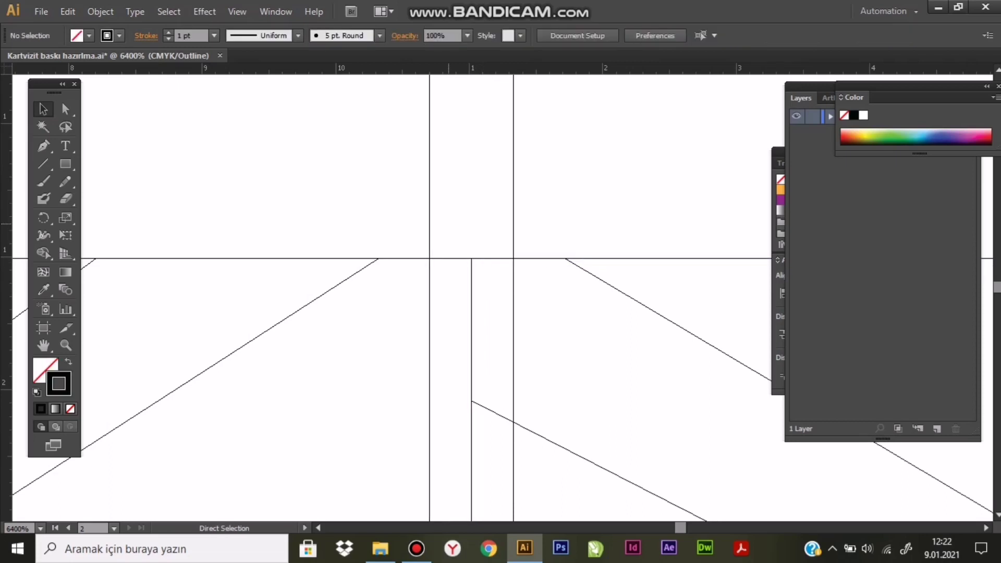
key("ctrl+y")
key("ctrl+minus")
key("ctrl+minus")
key("ctrl+minus")
key("ctrl+minus")
key("ctrl+minus")
key("ctrl+minus")
key("ctrl+minus")
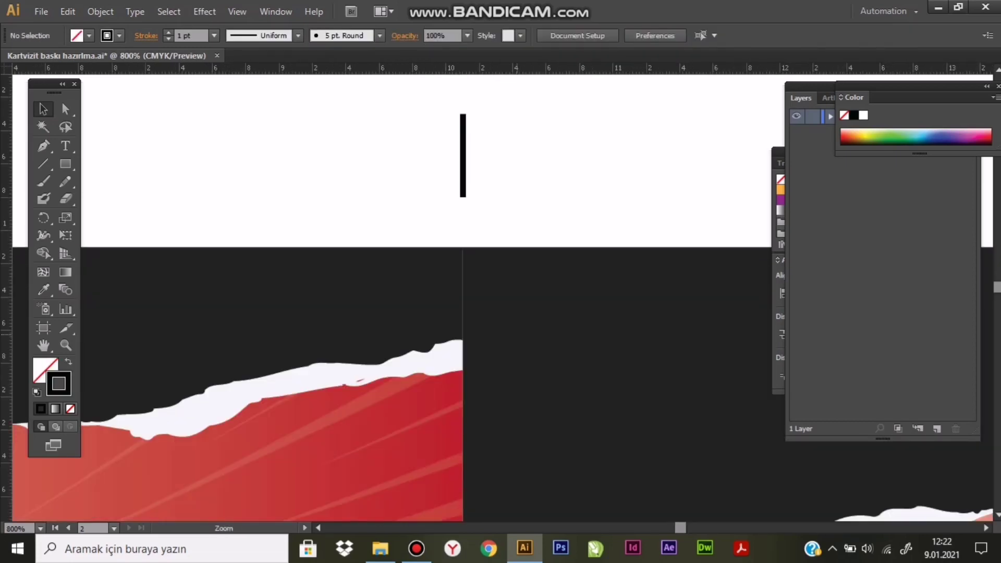
key("ctrl+minus")
key("ctrl+minus")
key("ctrl+minus")
key("ctrl+minus")
key("ctrl+minus")
scroll(397, 291, "right", 5)
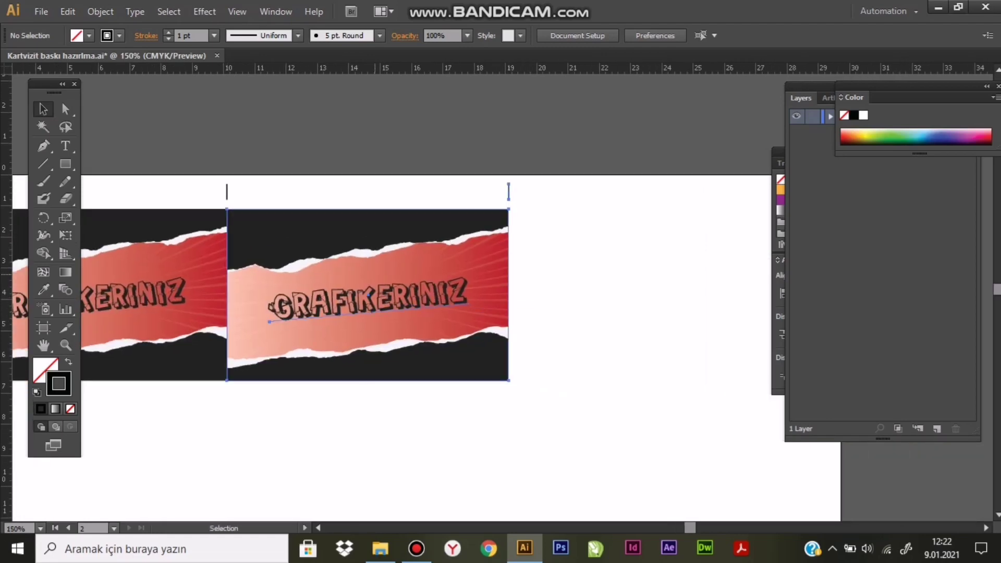
scroll(407, 290, "right", 3)
Copy the card group 9 cm right as a third GRAFIKERINIZ card
left_click(407, 290)
left_click_drag(303, 299, 585, 298)
scroll(410, 204, "up", 10)
Delete the doubled crop line at the new seam in Outline mode and check the row
left_click_drag(369, 232, 496, 342)
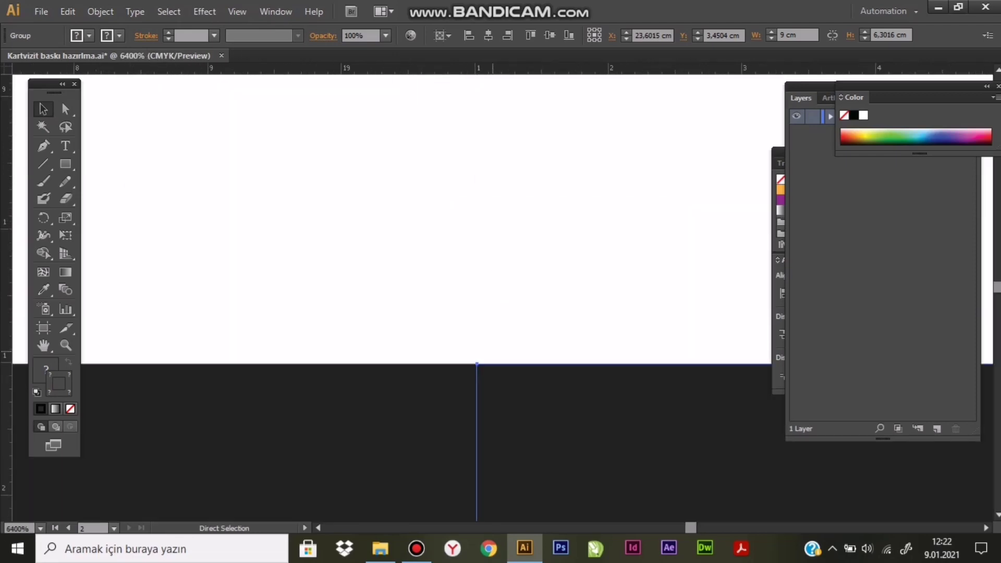
key("ctrl+y")
key("Delete")
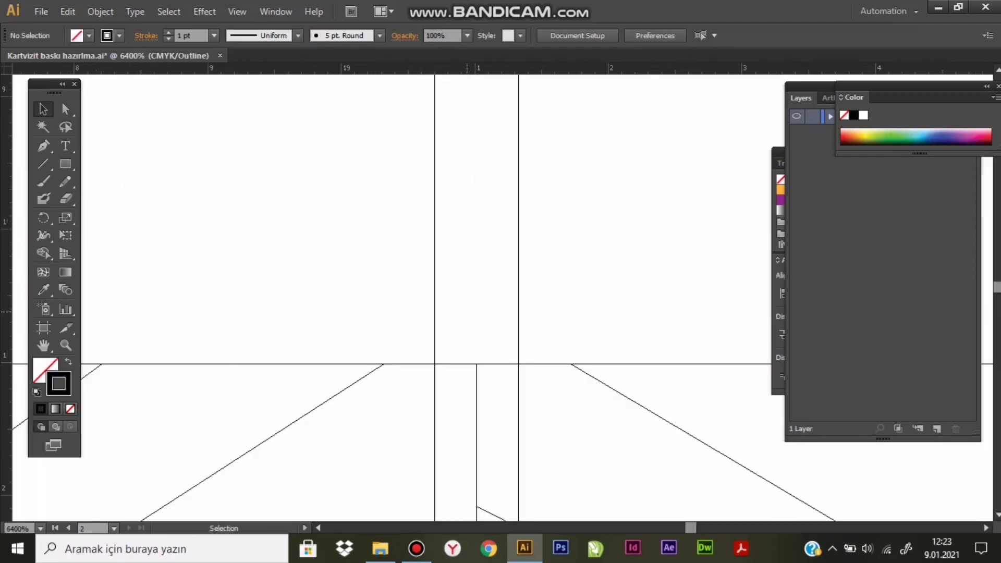
key("ctrl+y")
scroll(544, 196, "down", 2, "alt")
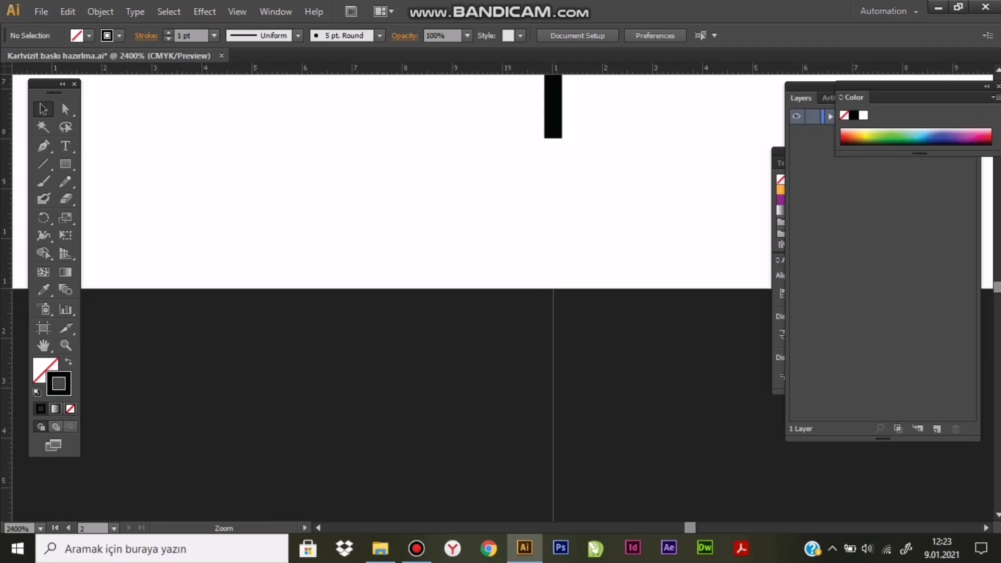
scroll(545, 196, "down", 1, "alt")
scroll(545, 196, "down", 3, "alt")
scroll(545, 196, "down", 2, "alt")
scroll(541, 196, "down", 2, "alt")
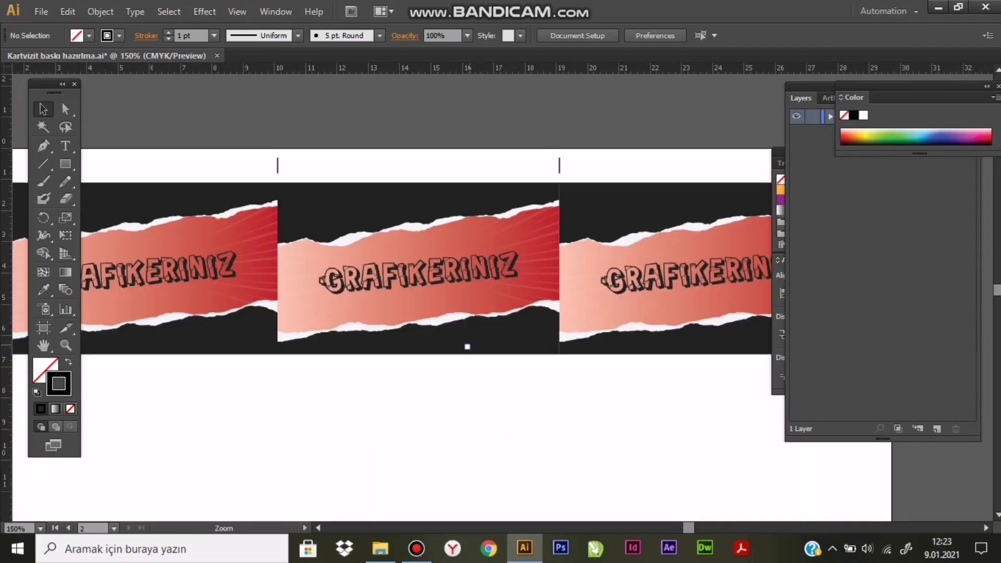
scroll(541, 196, "down", 2, "alt")
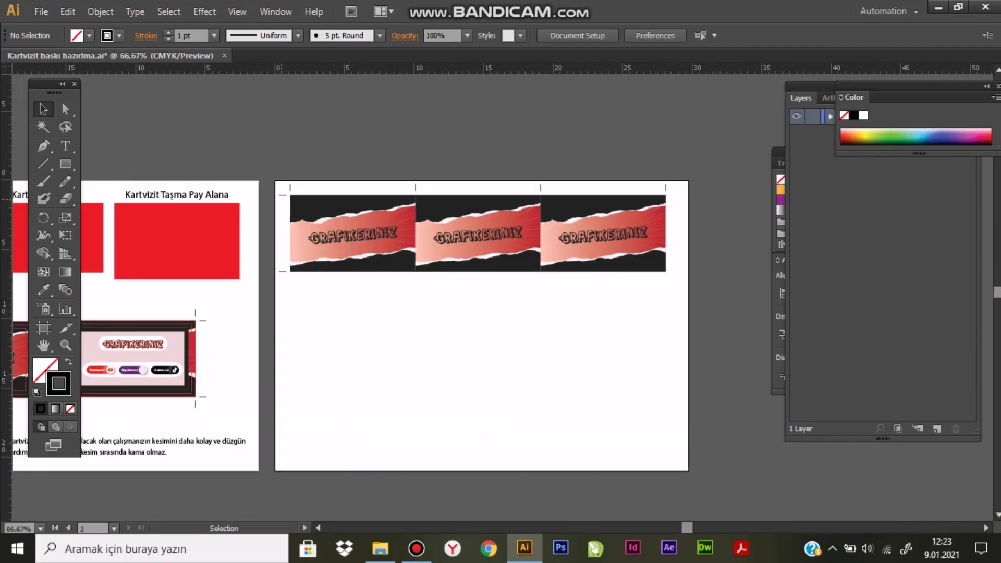
Copy the crop marks to the row's right end and place a vertical guide at the last card's edge
left_click_drag(282, 195, 670, 234)
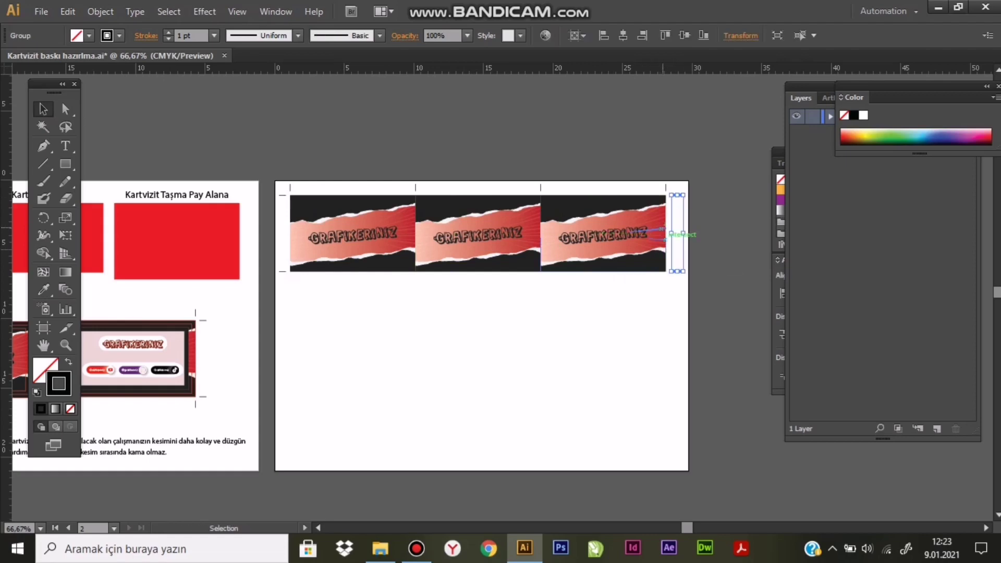
scroll(675, 190, "up", 8, "alt")
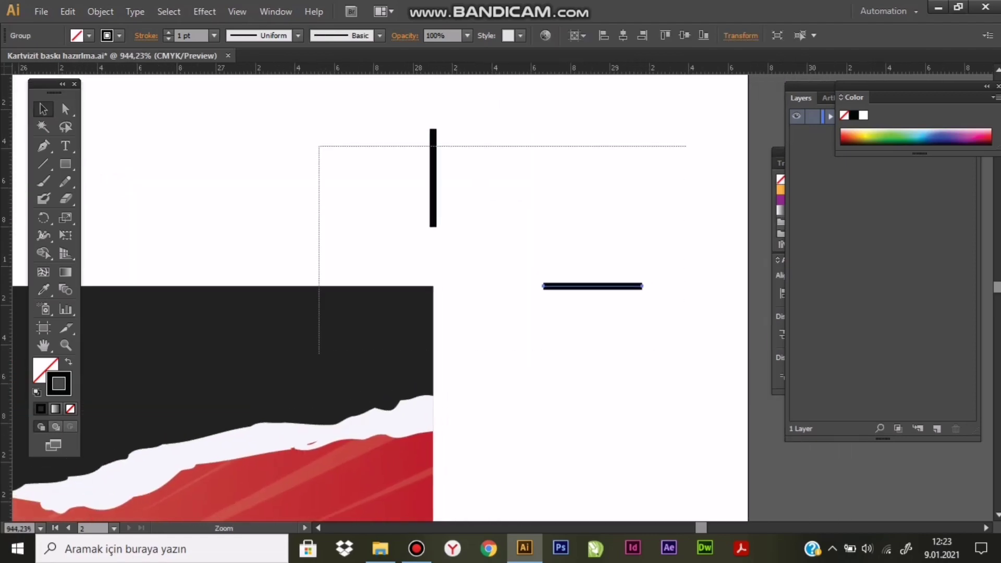
scroll(510, 210, "up", 2, "alt")
left_click_drag(6, 69, 349, 371)
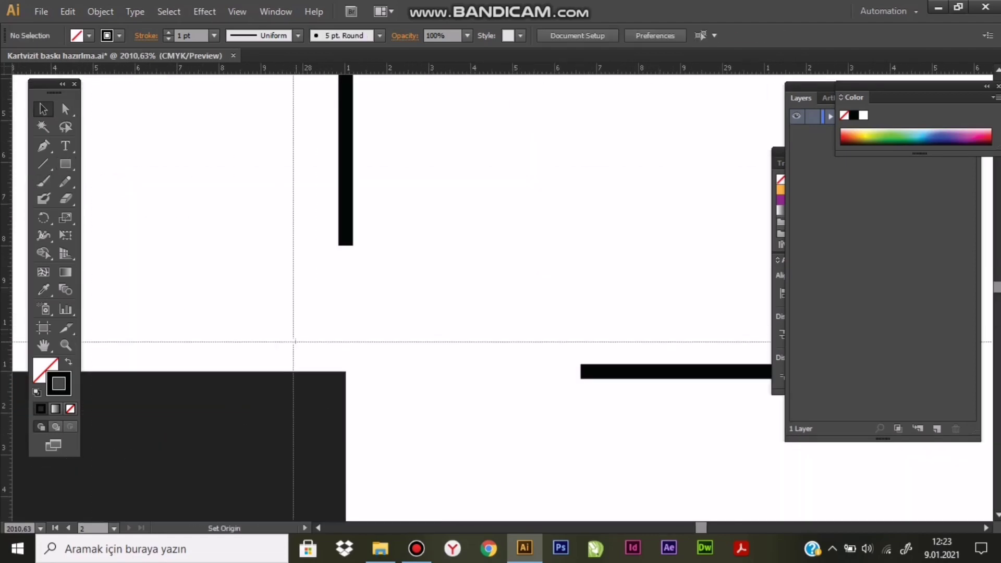
mouse_move(6, 260)
left_mouse_down()
mouse_move(511, 260)
mouse_move(459, 261)
mouse_move(474, 261)
left_mouse_up()
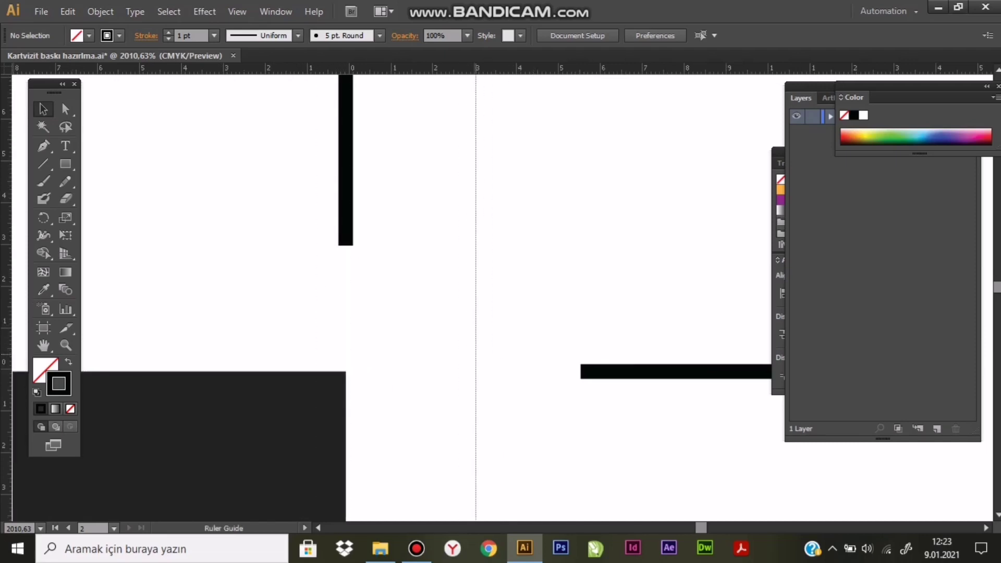
left_click_drag(473, 359, 474, 359)
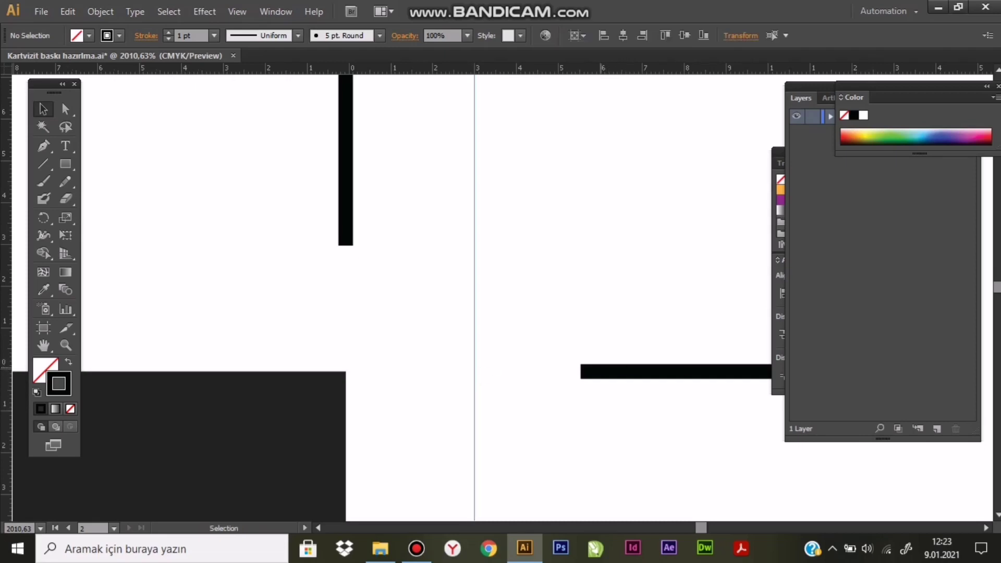
Snap the horizontal crop line onto the guide, then delete the temporary guide
left_click_drag(684, 372, 588, 371)
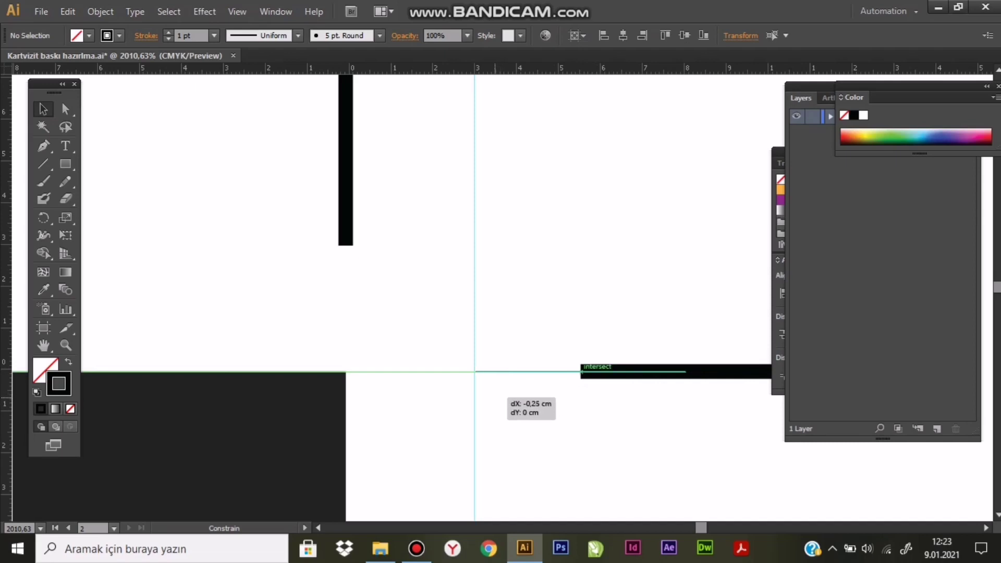
left_click_drag(581, 371, 475, 371)
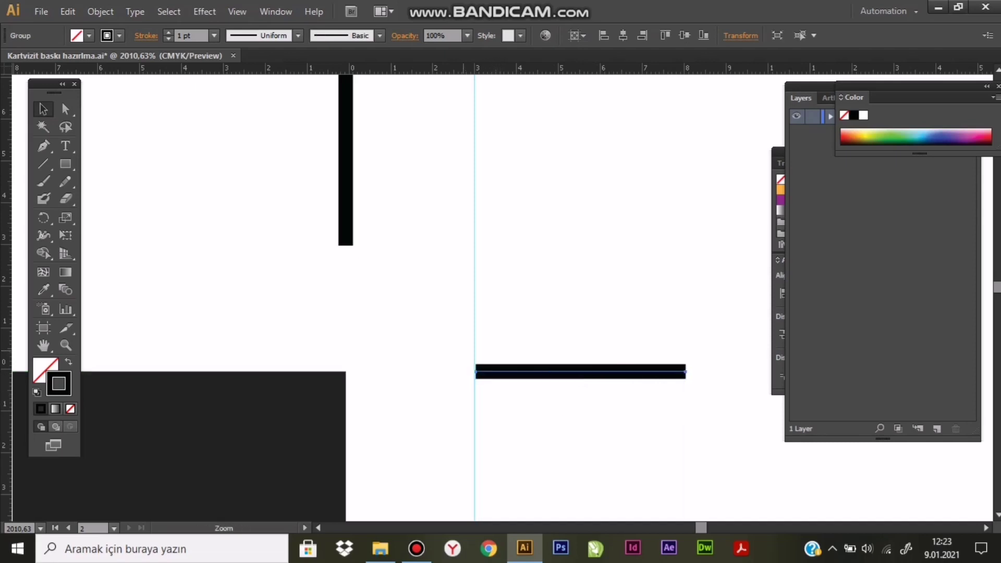
scroll(475, 371, "up", 4, "alt")
mouse_move(481, 332)
left_mouse_down()
mouse_move(470, 332)
mouse_move(483, 329)
left_mouse_up()
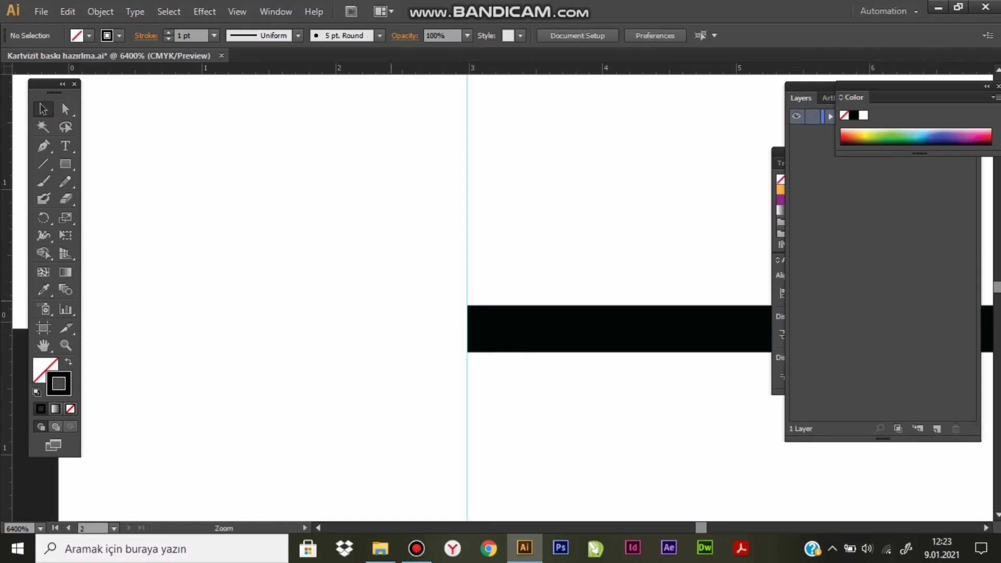
key("ctrl+minus")
key("ctrl+minus")
key("ctrl+minus")
key("ctrl+minus")
key("ctrl+minus")
key("ctrl+minus")
key("ctrl+minus")
key("ctrl+minus")
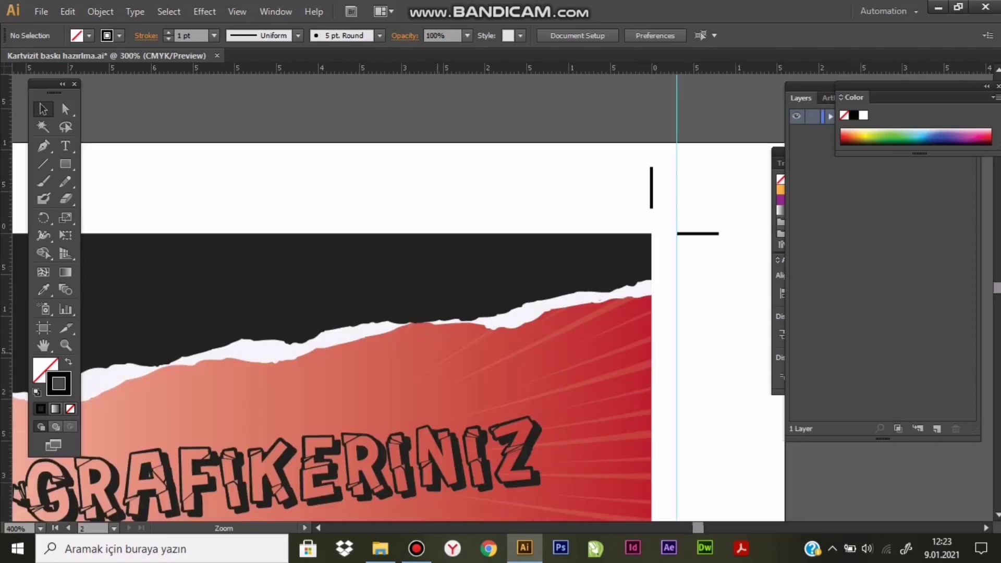
key("ctrl+minus")
key("ctrl+minus")
key("ctrl+minus")
key("ctrl+minus")
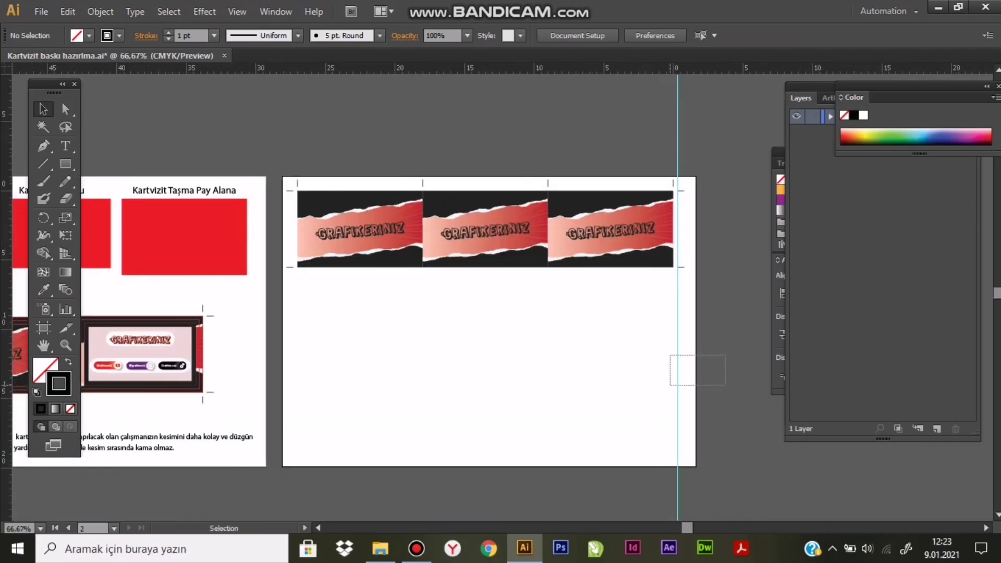
key("Delete")
left_click_drag(718, 297, 415, 346)
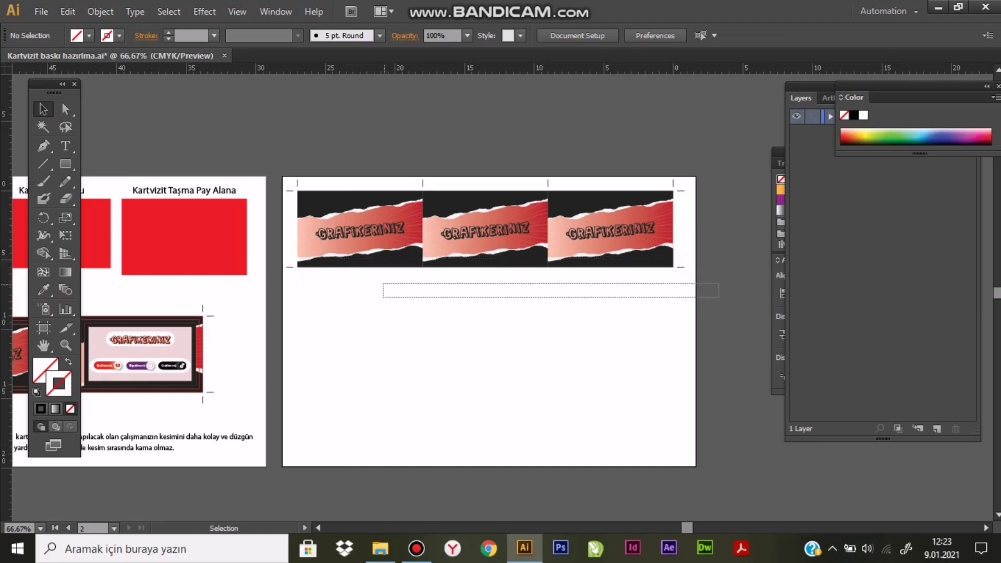
left_click_drag(362, 279, 382, 281)
left_click(360, 228)
left_click(485, 232, "shift")
left_click(609, 232, "shift")
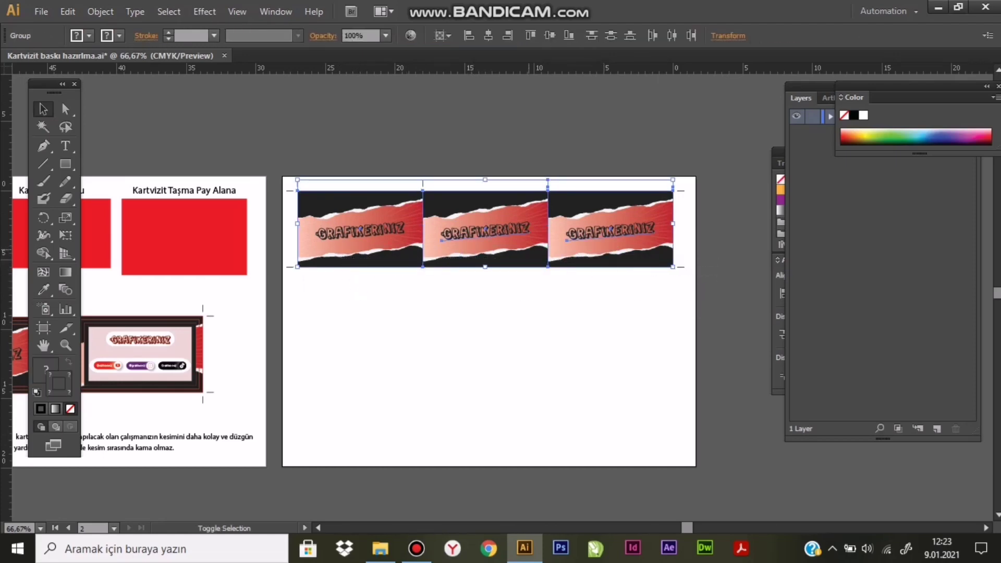
left_click_drag(485, 267, 485, 343)
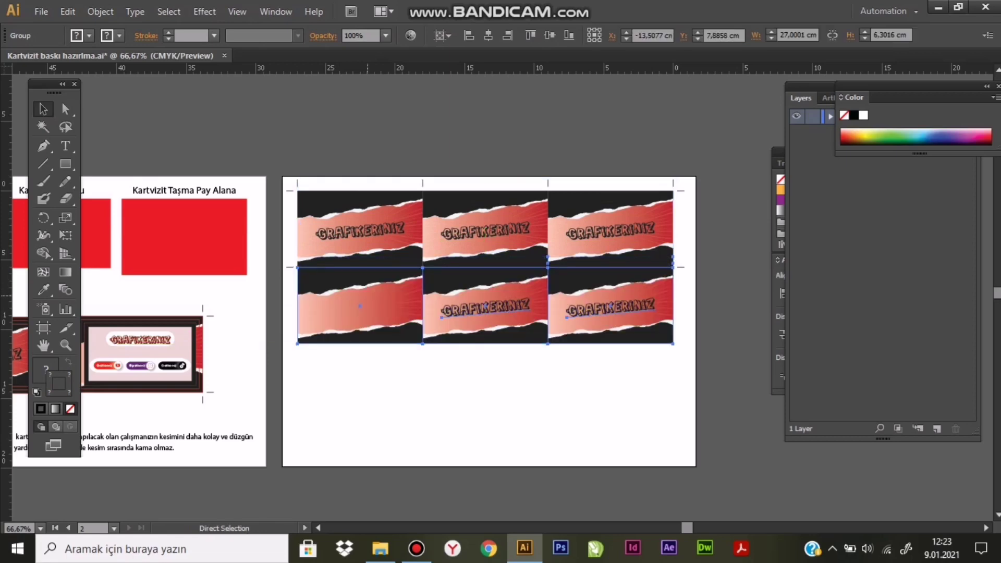
key("ctrl+shift+a")
key("ctrl+z")
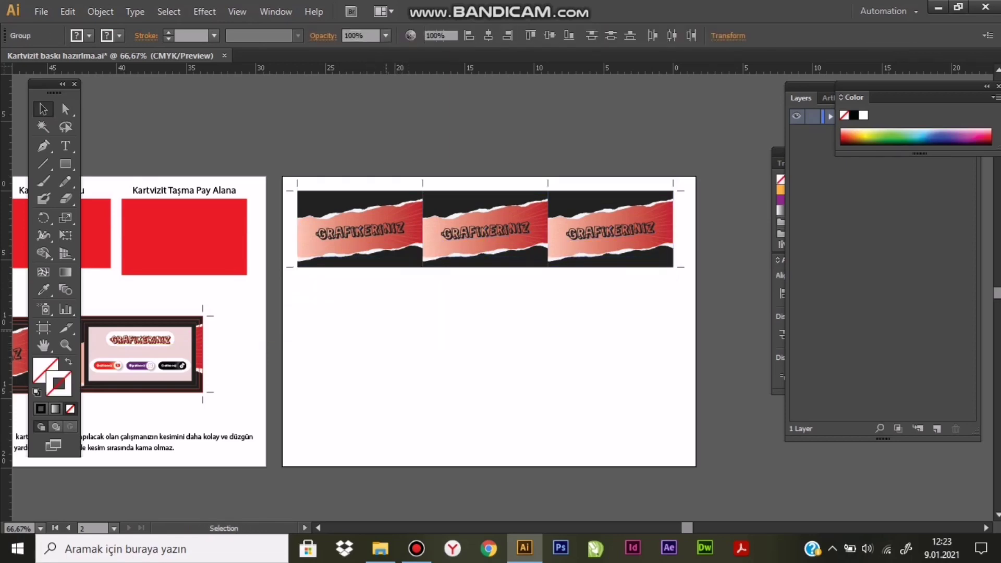
left_click(359, 253)
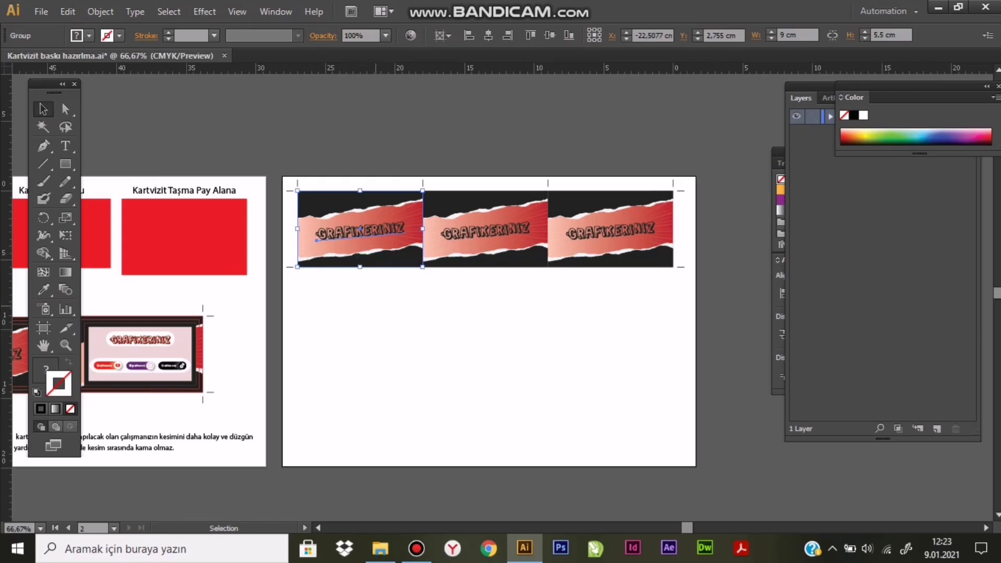
left_click(448, 245, "shift")
left_click(584, 250, "shift")
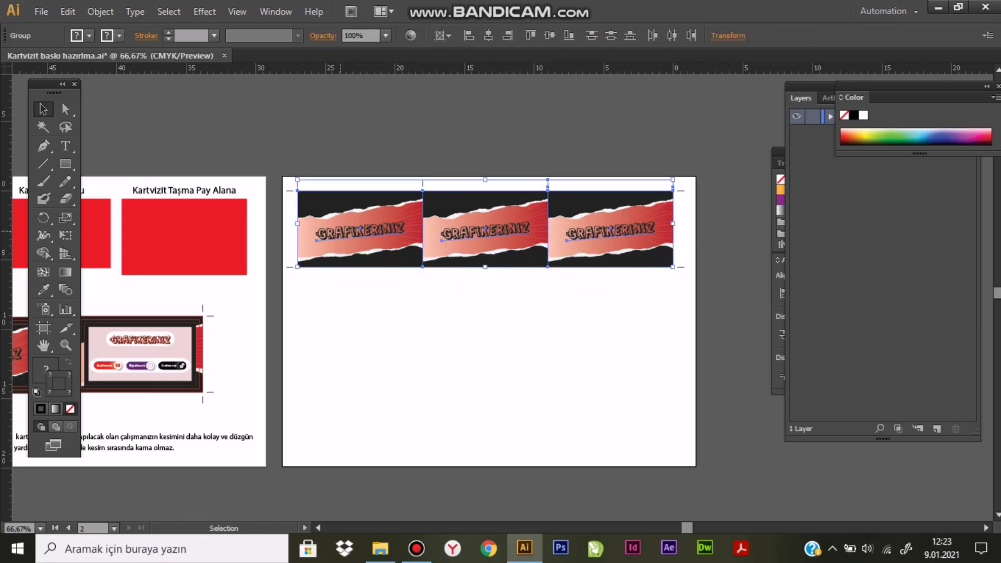
key("ctrl")
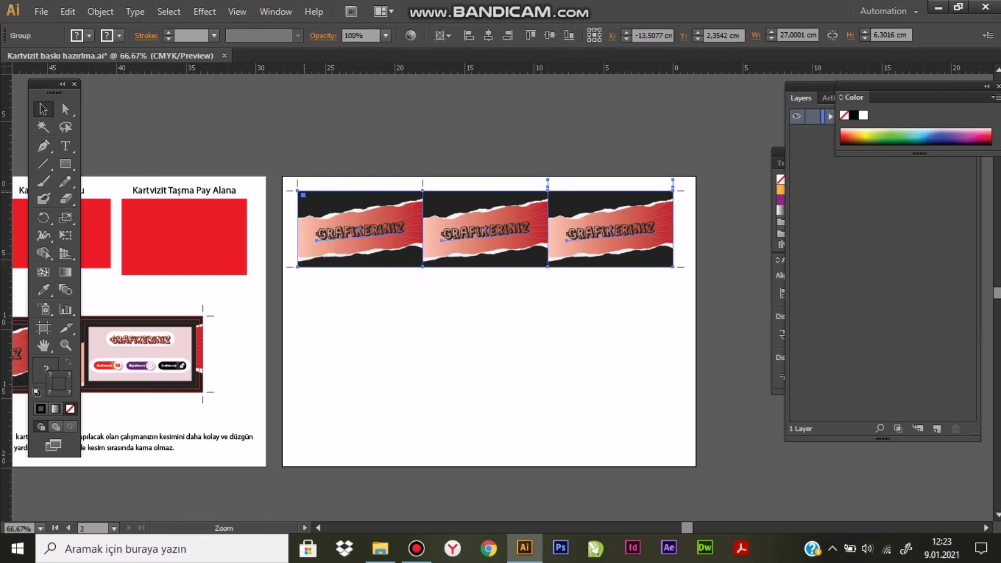
Copy the three-card row downward as a second row and close the gap
scroll(316, 209, "up", 5)
left_click_drag(339, 206, 365, 463)
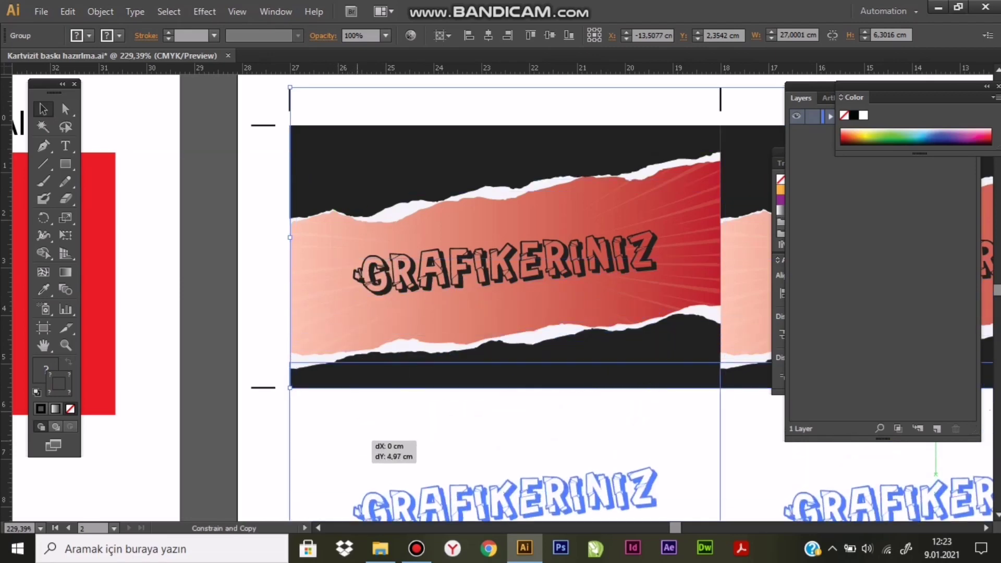
left_click_drag(291, 391, 349, 412)
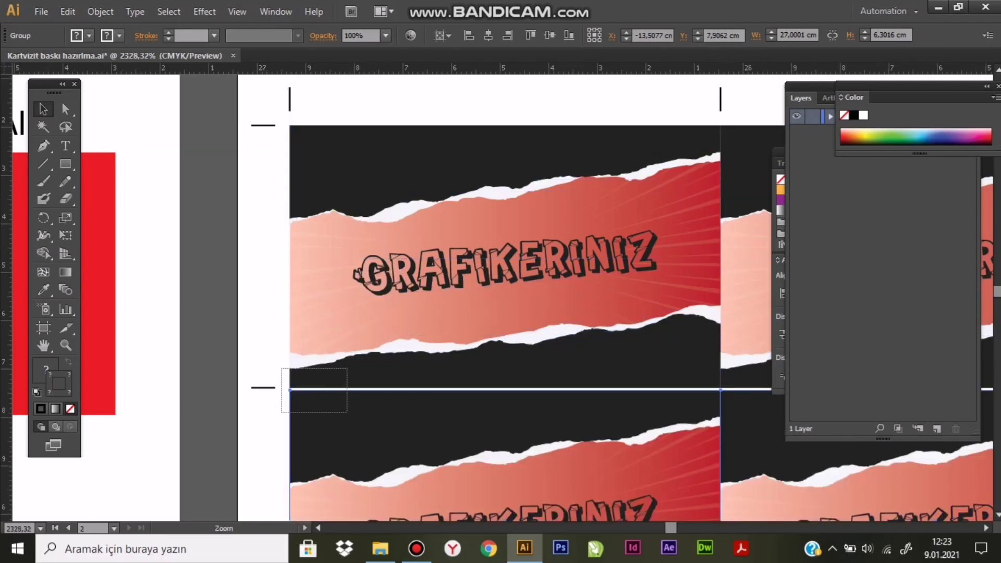
left_click_drag(280, 330, 281, 306)
Align the second row exactly with the first at the corner in Outline mode
key("ctrl+y")
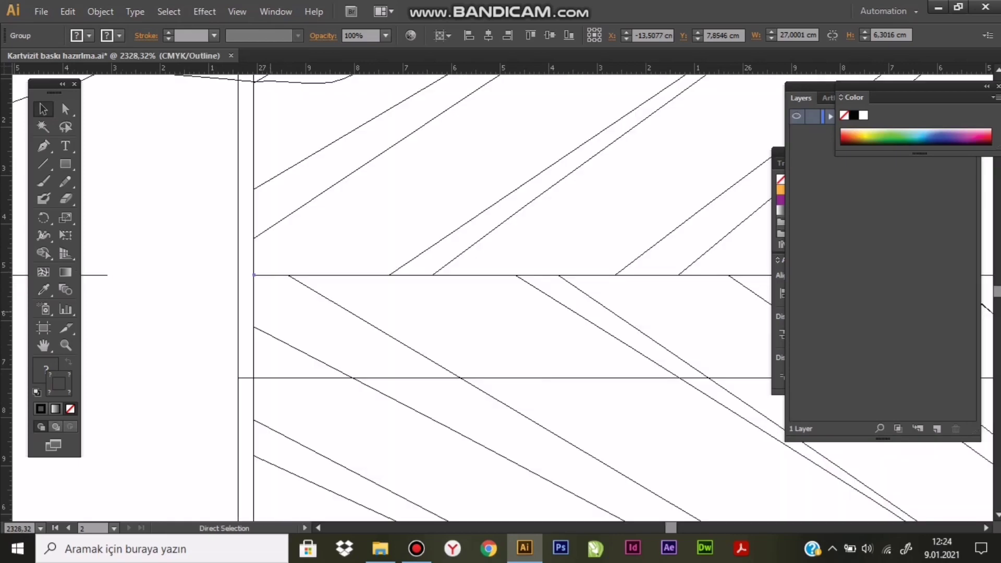
left_click_drag(238, 258, 288, 284)
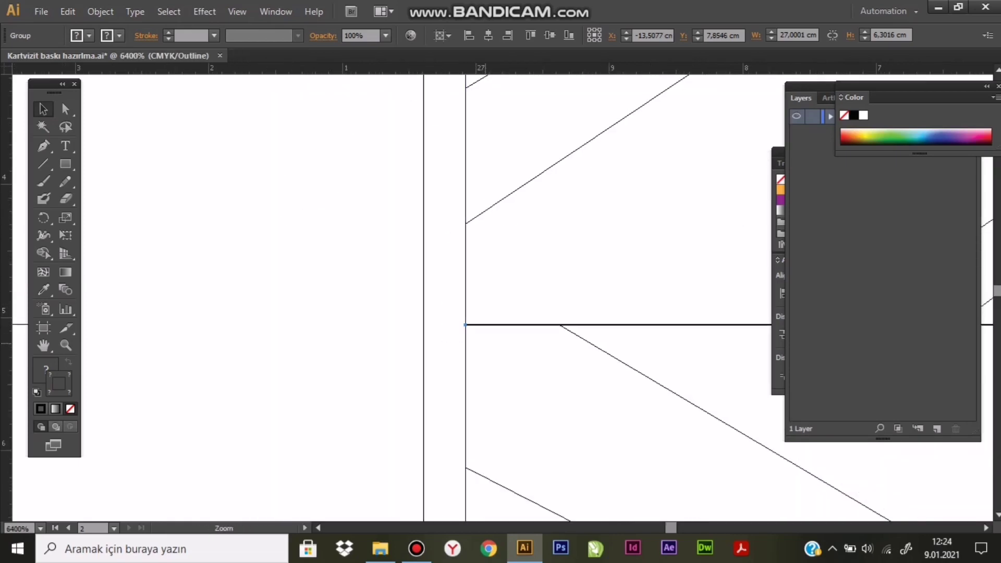
mouse_move(465, 325)
left_mouse_down()
mouse_move(464, 340)
mouse_move(465, 325)
left_mouse_up()
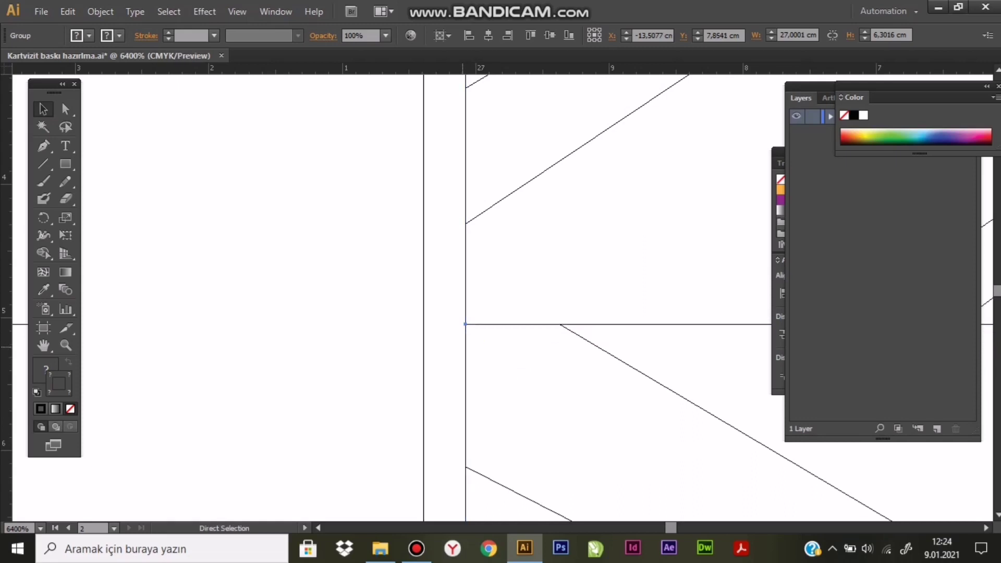
key("ctrl+minus")
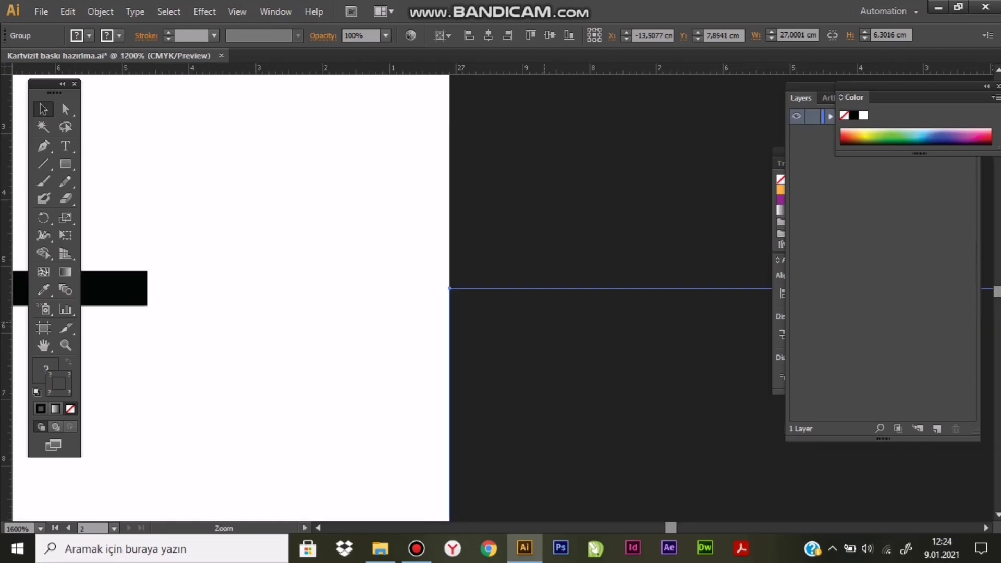
key("ctrl+minus")
key("ctrl+minus")
key("ctrl+shift+a")
Try shifting the left crop mark bar right, undo the move, and zoom out
left_click_drag(337, 203, 422, 258)
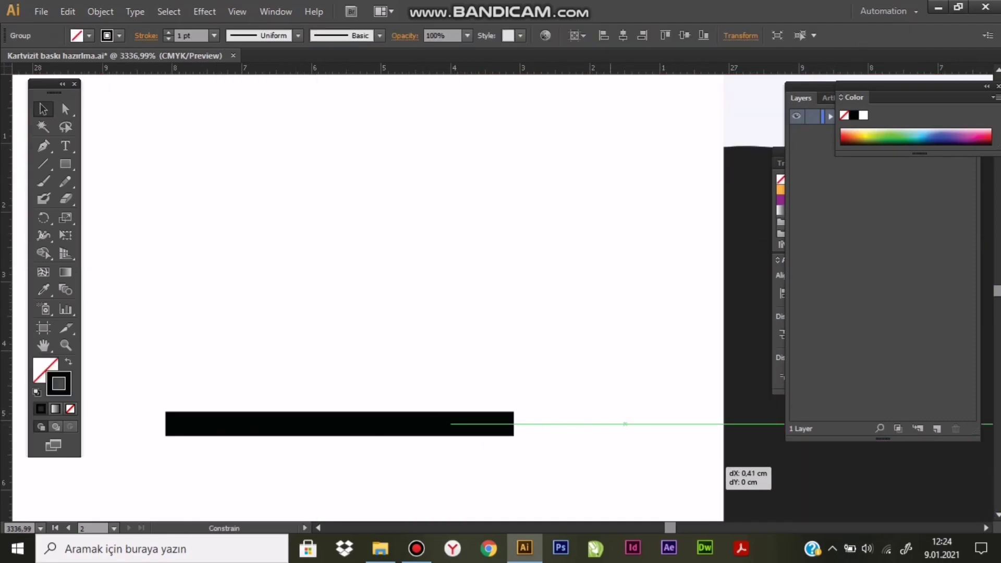
left_click_drag(426, 423, 711, 423)
key("ctrl+z")
key("ctrl+minus")
key("ctrl+minus")
key("ctrl+minus")
key("ctrl+minus")
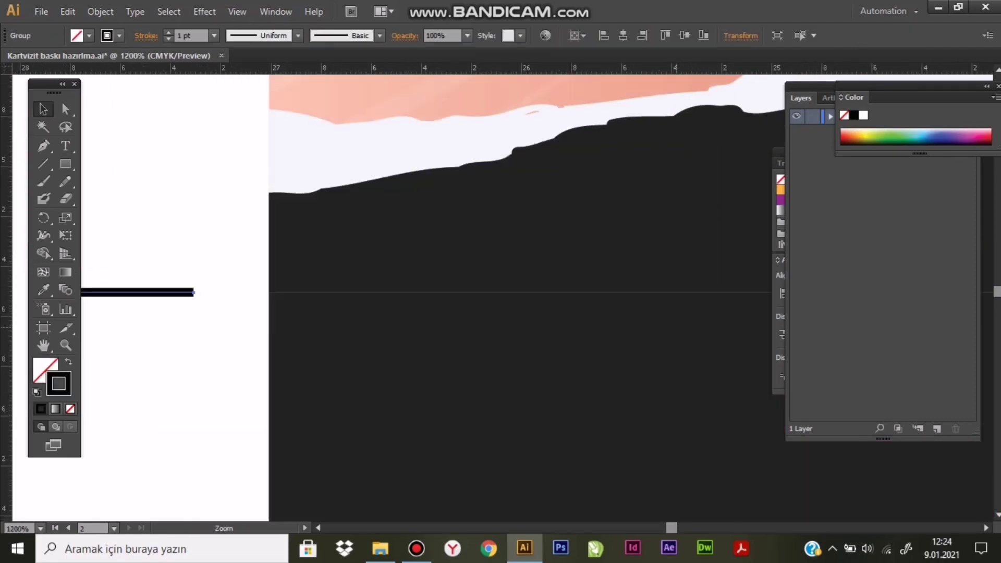
key("ctrl+minus")
key("ctrl+minus")
key("ctrl+minus")
key("ctrl+minus")
key("ctrl+minus")
key("ctrl+minus")
key("ctrl+minus")
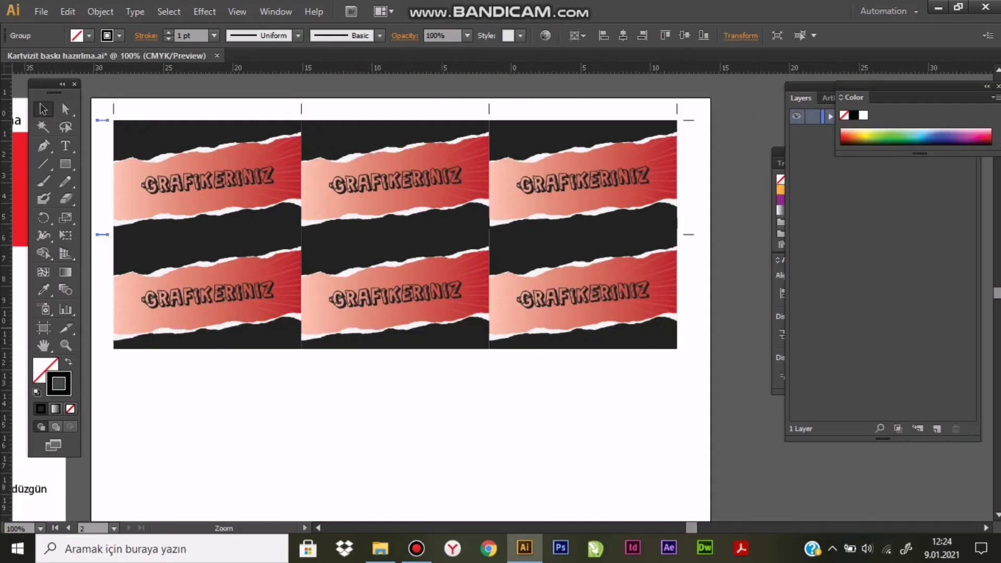
key("ctrl+minus")
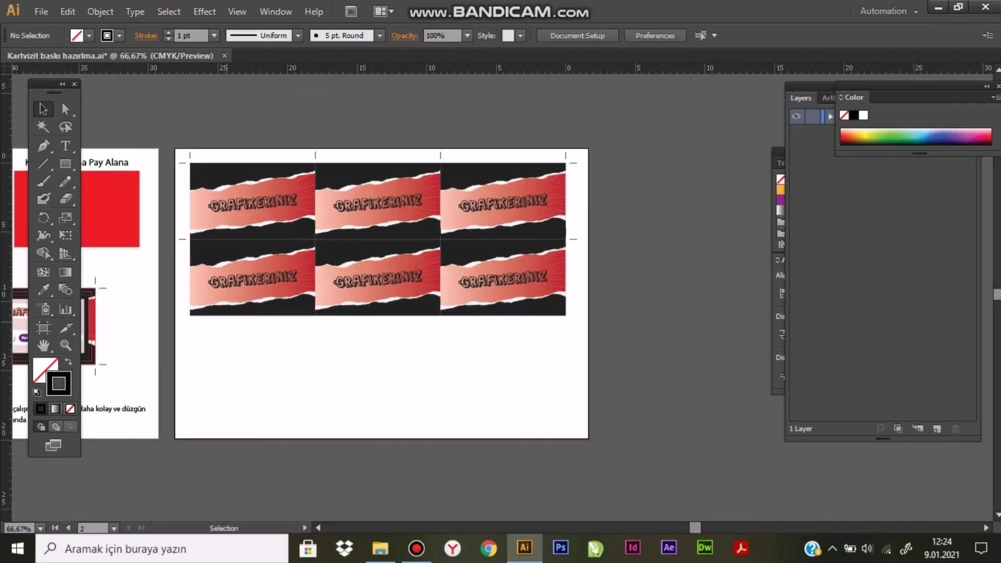
Duplicate the bottom card row downward and inspect its left edge in Outline mode
left_click_drag(378, 271, 377, 347)
left_click_drag(208, 326, 220, 333)
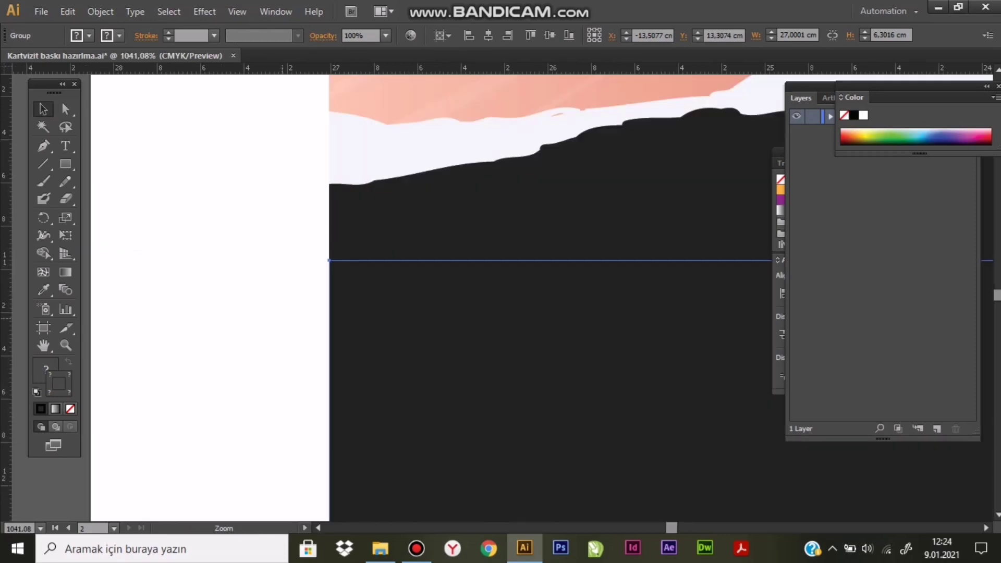
mouse_move(312, 211)
left_mouse_down()
mouse_move(382, 293)
mouse_move(407, 422)
left_mouse_up()
key("ctrl+y")
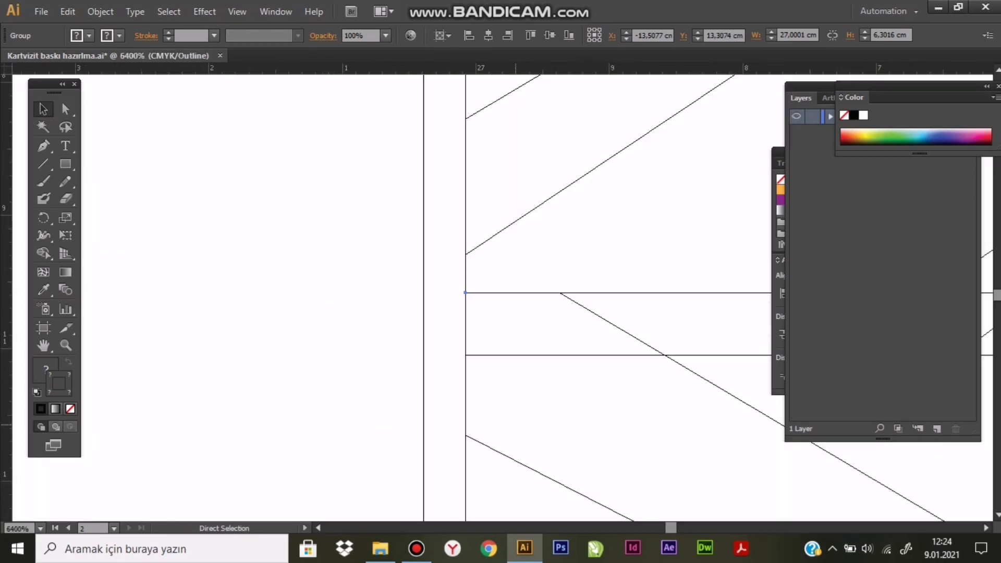
left_click_drag(465, 332, 465, 436)
left_click(490, 388)
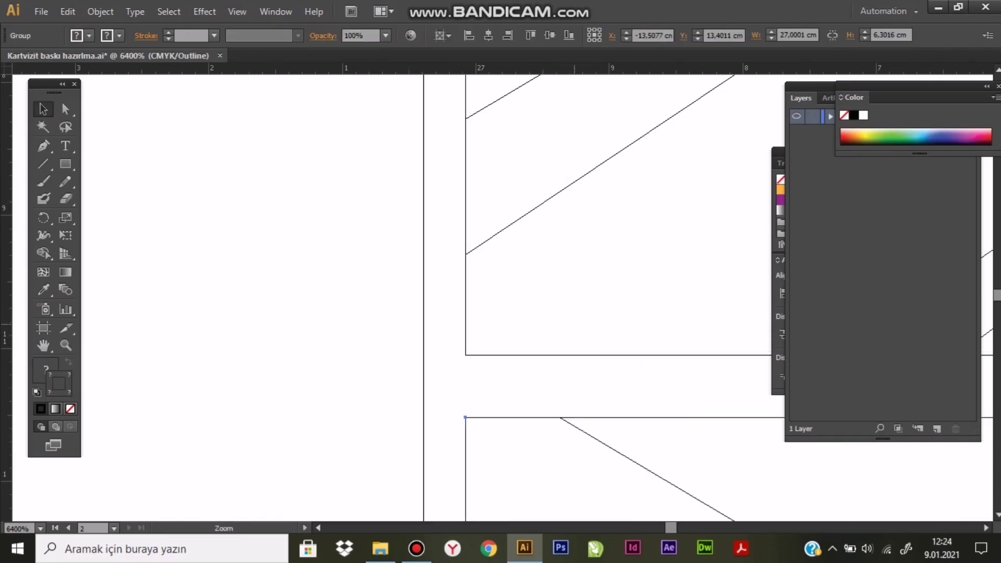
key("ctrl+minus")
key("ctrl+minus")
key("ctrl+minus")
key("ctrl+minus")
key("ctrl+minus")
key("ctrl+minus")
key("ctrl+minus")
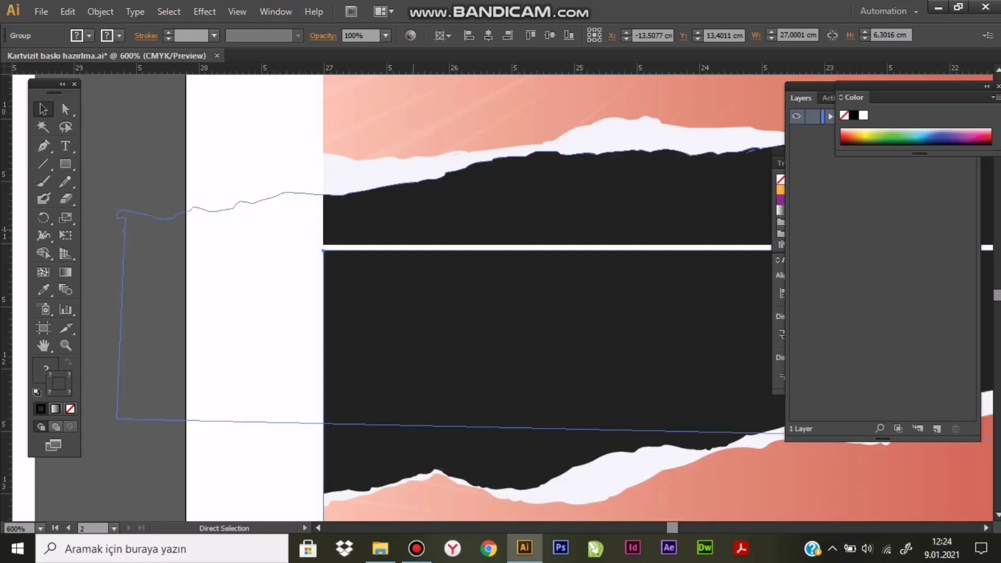
key("ctrl+y")
Fit the third row flush against the row above, then copy a crop mark straight down
left_click_drag(378, 211, 323, 293)
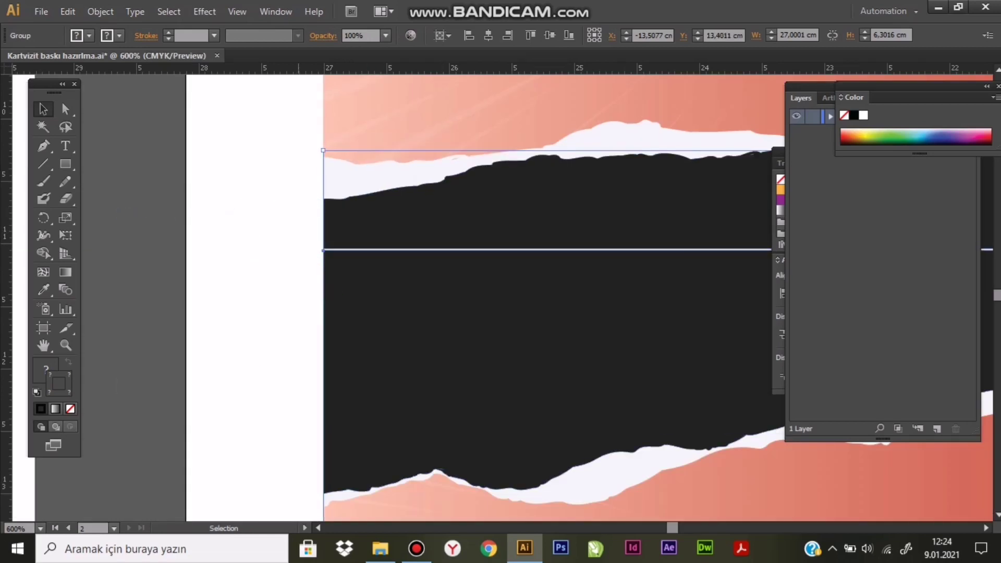
key("ctrl+shift+a")
left_click_drag(342, 237, 396, 269)
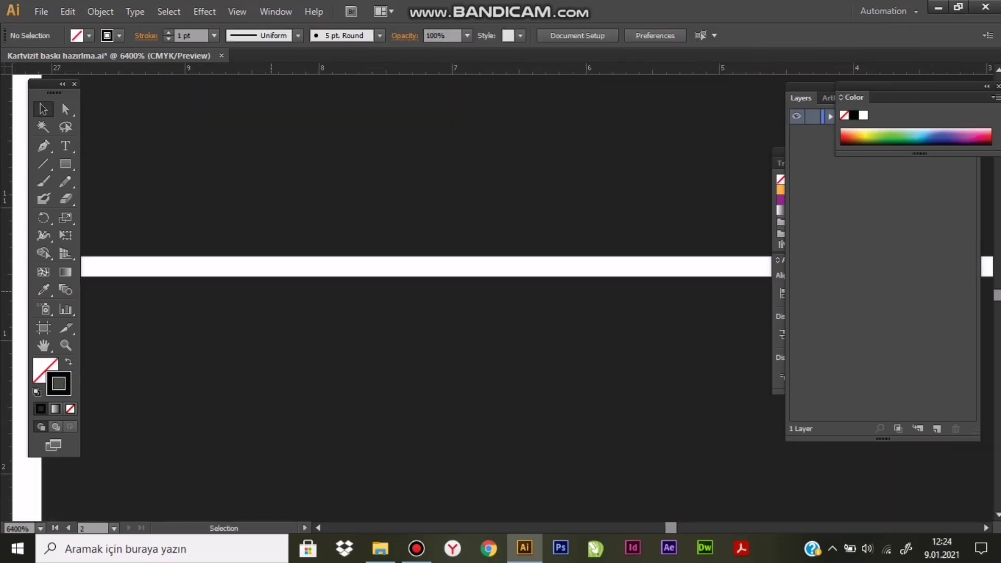
key("ctrl+z")
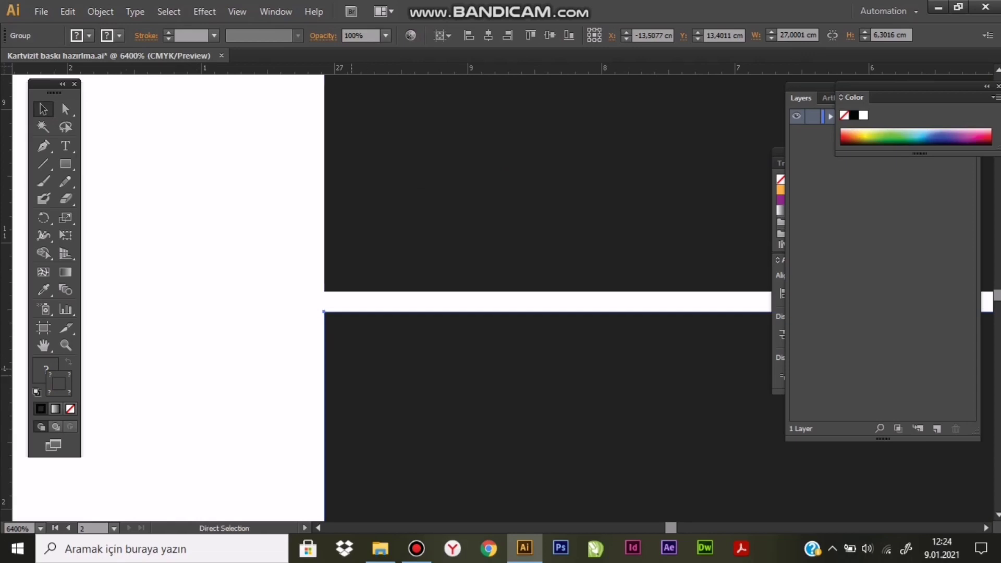
key("ctrl+y")
left_click_drag(324, 347, 324, 326)
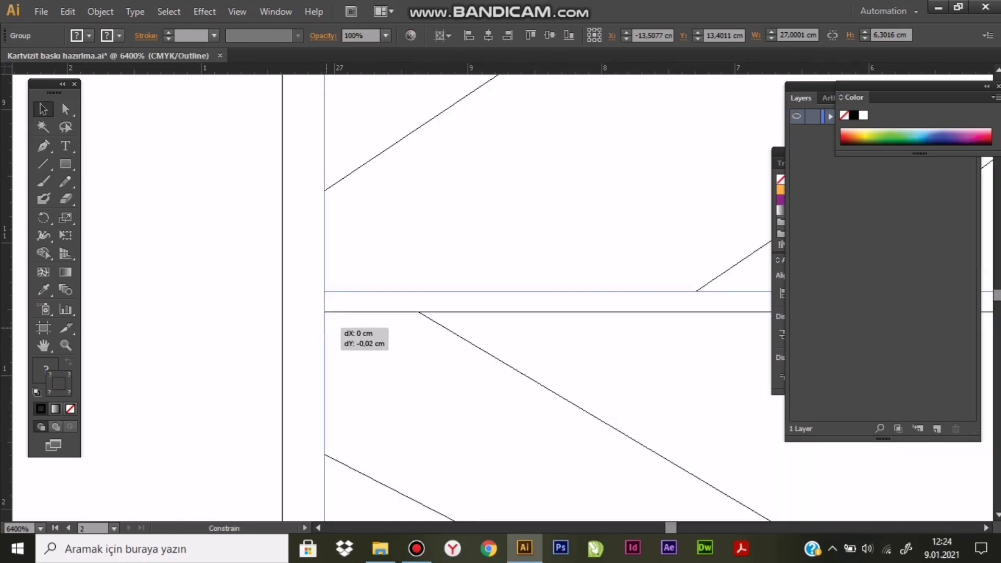
key("ctrl+y")
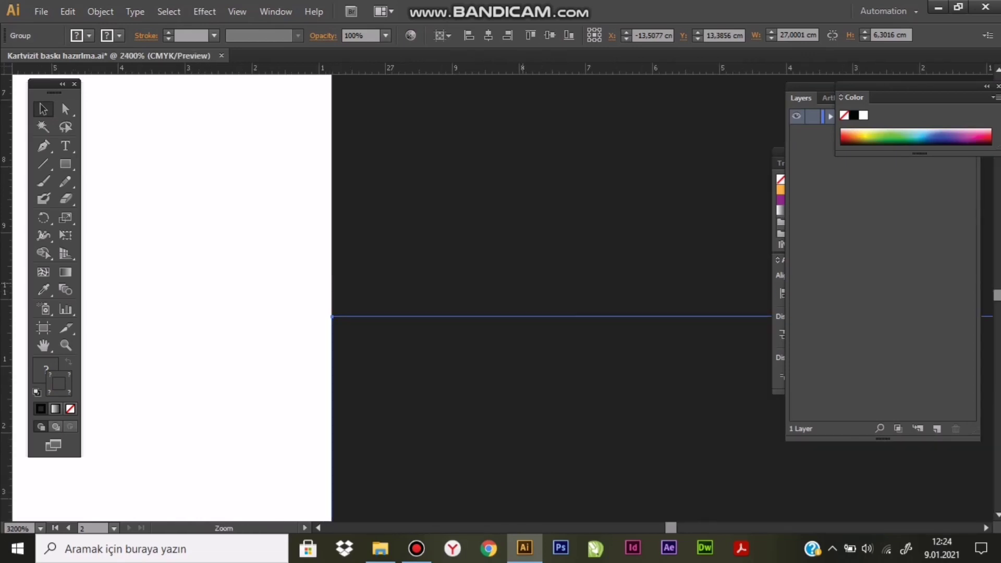
key("ctrl+minus")
key("ctrl+minus")
key("ctrl+minus")
key("ctrl+minus")
key("ctrl+minus")
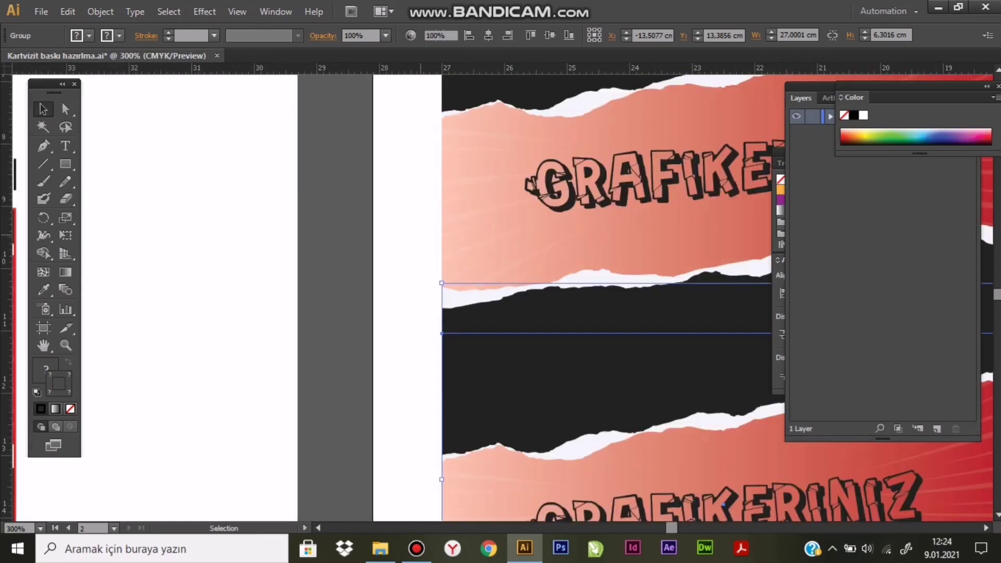
key("ctrl+shift+a")
mouse_move(458, 134)
left_mouse_down()
mouse_move(457, 508)
mouse_move(446, 272)
left_mouse_up()
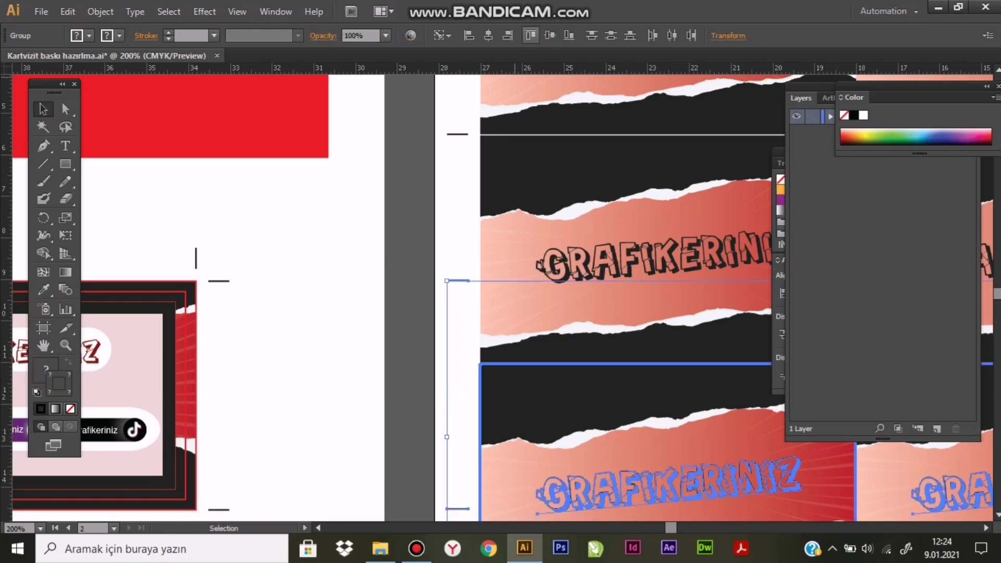
Move the copied crop-mark group down and slide it onto the third row's edge
key("ctrl+shift+a")
scroll(626, 292, "down", 5)
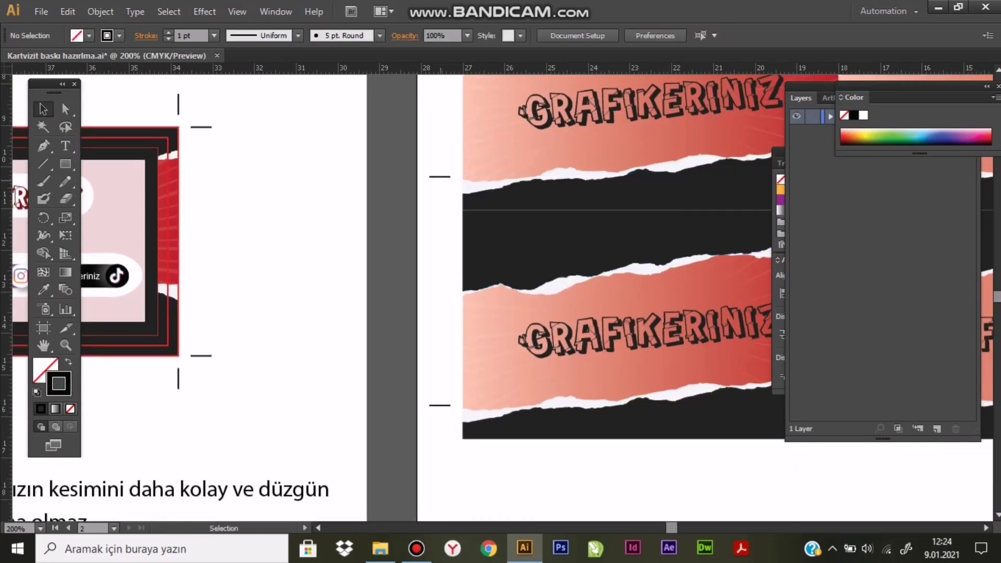
left_click_drag(440, 175, 440, 210)
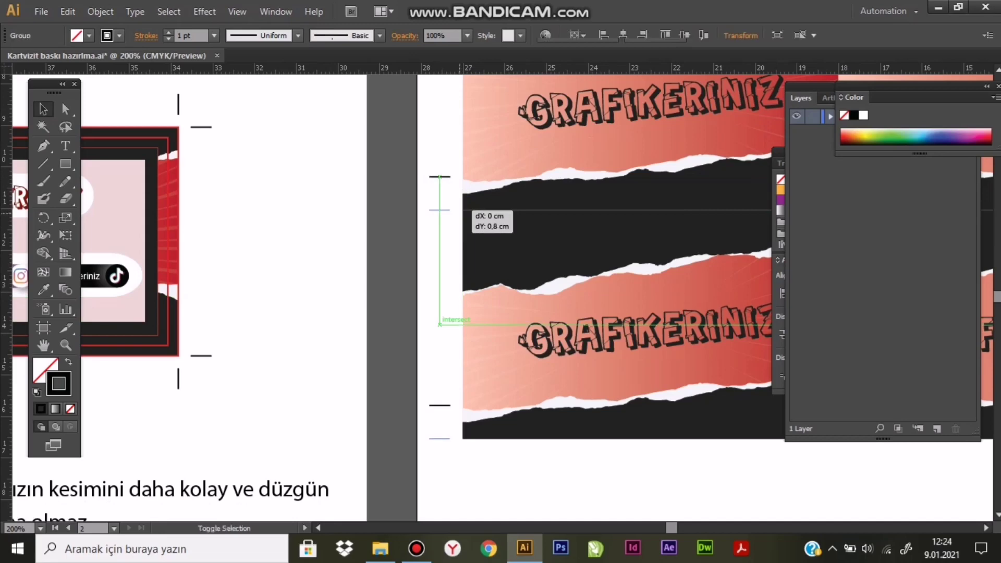
key("ctrl+shift+a")
scroll(447, 206, "up", 5)
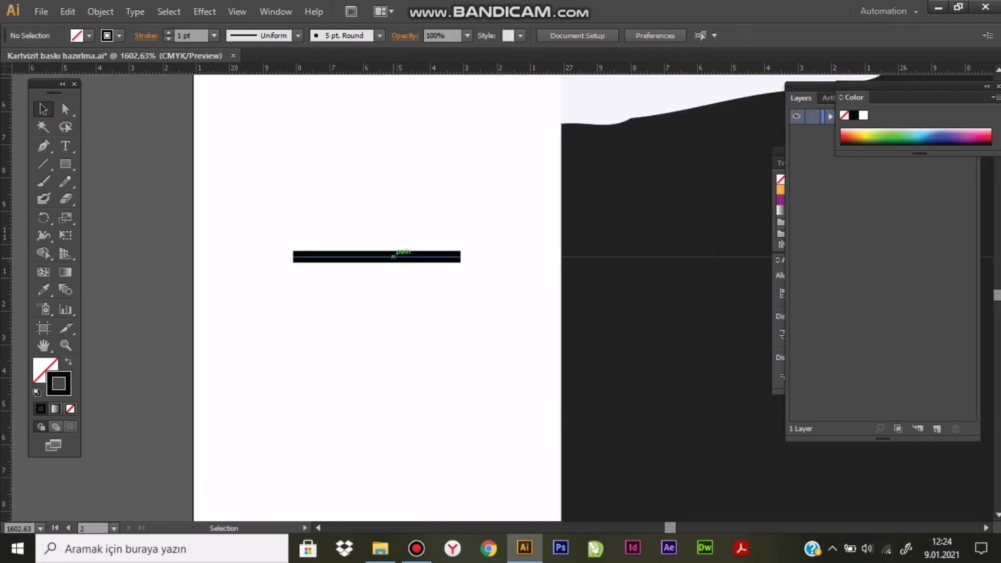
mouse_move(401, 256)
left_mouse_down()
mouse_move(618, 325)
mouse_move(640, 256)
left_mouse_up()
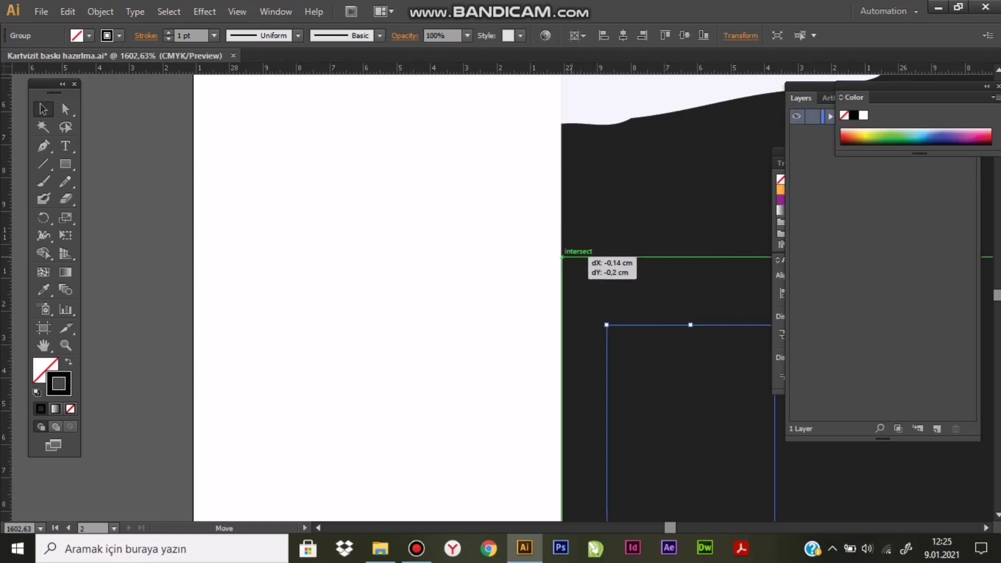
left_click_drag(573, 257, 547, 257)
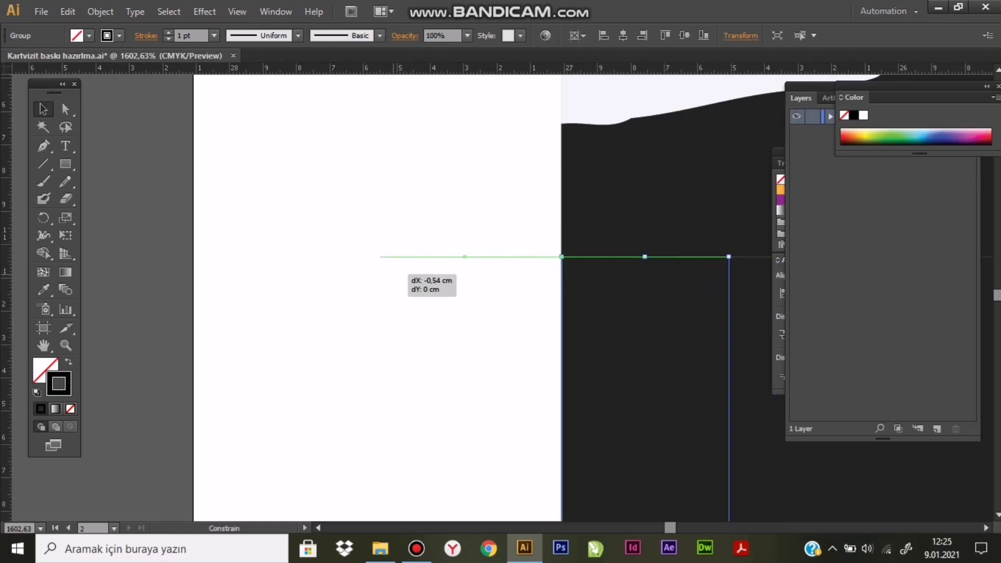
left_click_drag(472, 256, 395, 256)
key("ctrl+minus")
key("ctrl+minus")
key("ctrl+minus")
key("ctrl+minus")
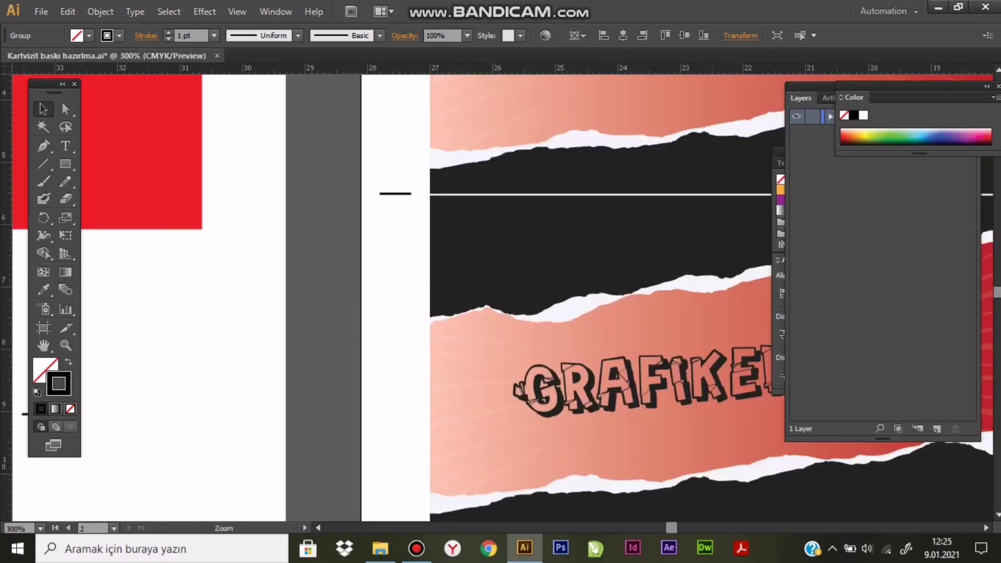
Check the short black crop line close-up and adjust it beside the third row
left_click(394, 194)
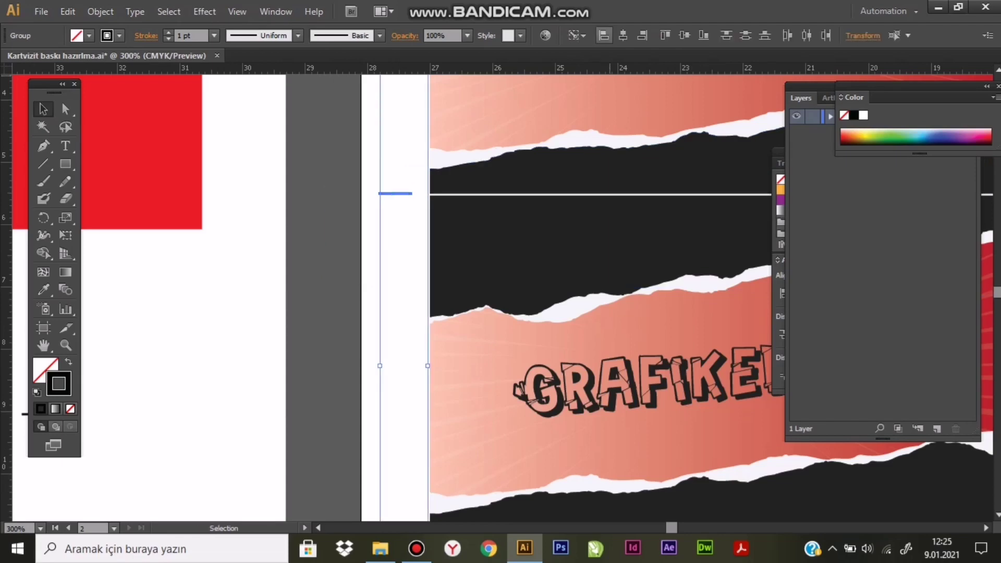
left_click(410, 413)
scroll(600, 297, "down", 3)
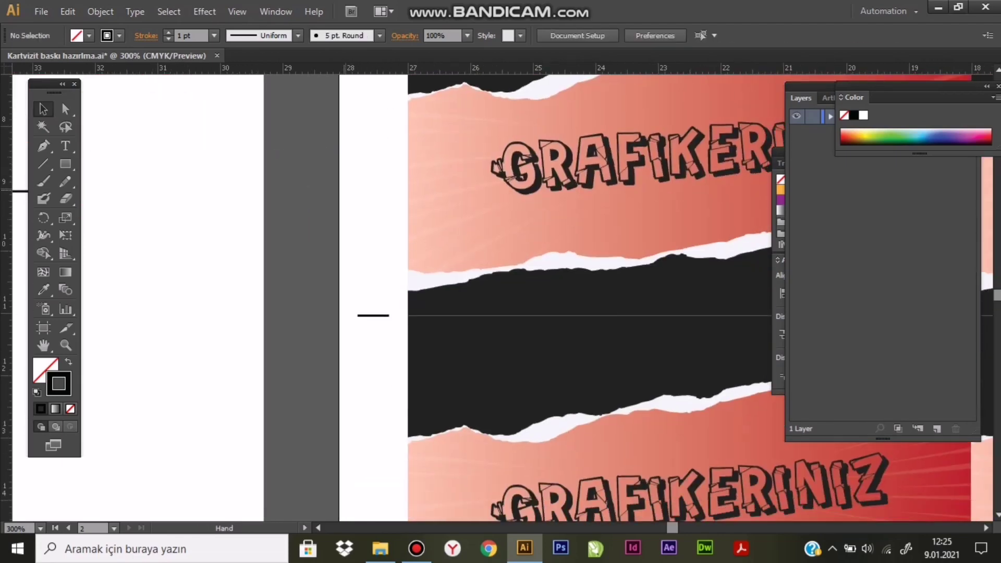
left_click_drag(370, 277, 443, 351)
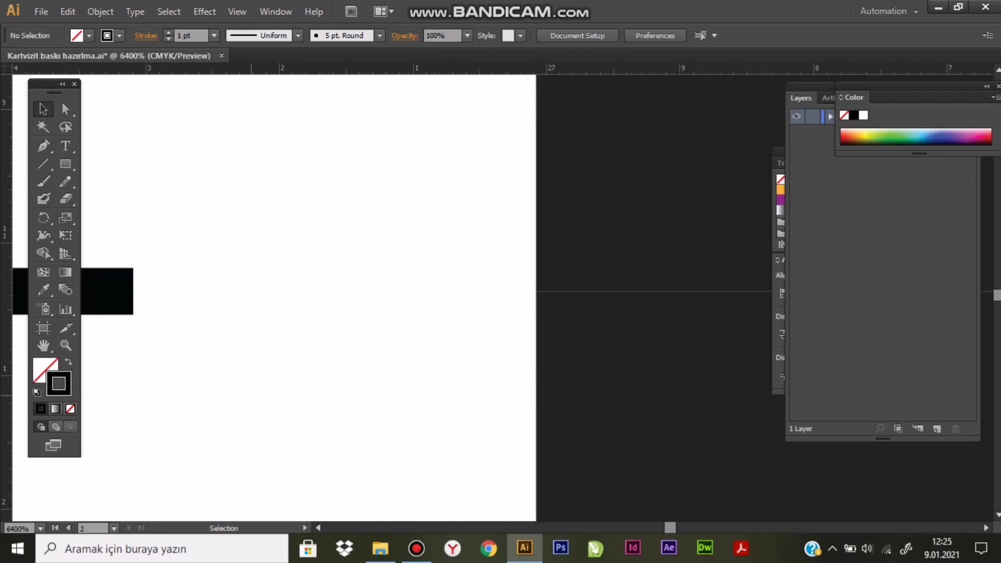
left_click_drag(114, 290, 648, 292)
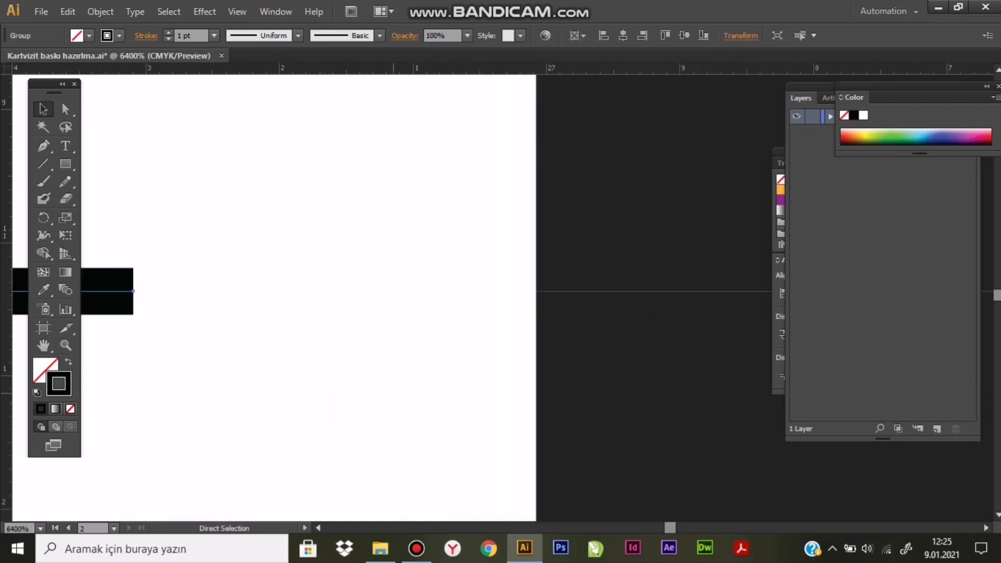
key("ctrl+minus")
key("ctrl+minus")
key("ctrl+minus")
key("ctrl+minus")
key("ctrl+minus")
key("ctrl+minus")
key("ctrl+minus")
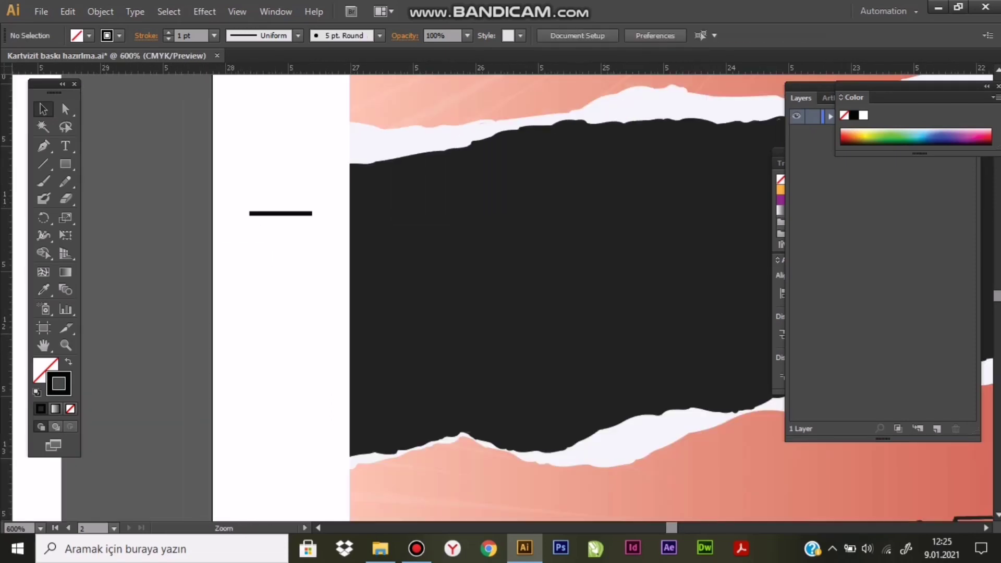
key("ctrl+minus")
key("ctrl+minus")
key("ctrl+minus")
Select the short crop mark line with Direct Selection, then review the whole card grid
left_click_drag(521, 312, 561, 206)
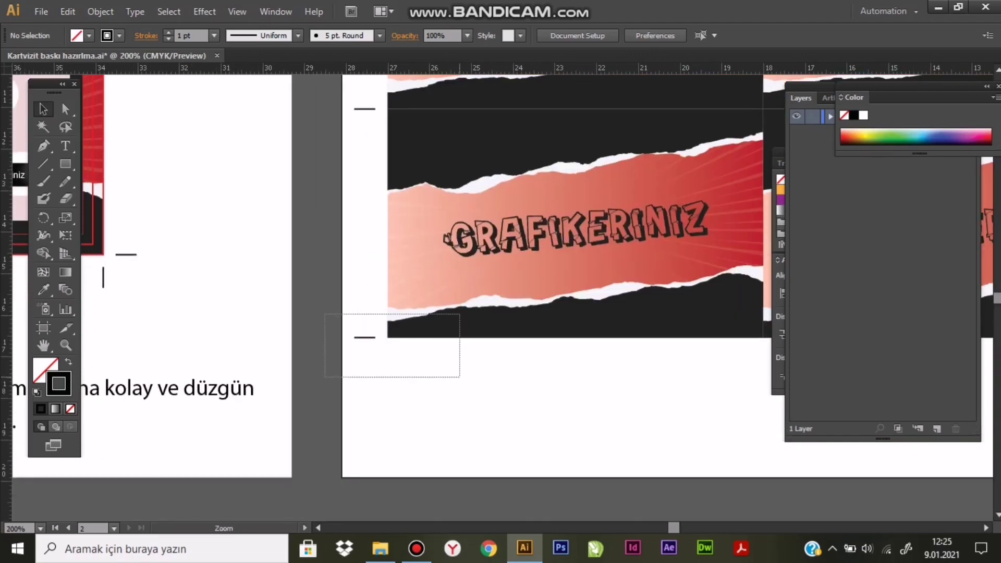
left_click_drag(324, 313, 459, 376)
key("a")
left_click_drag(488, 241, 342, 78)
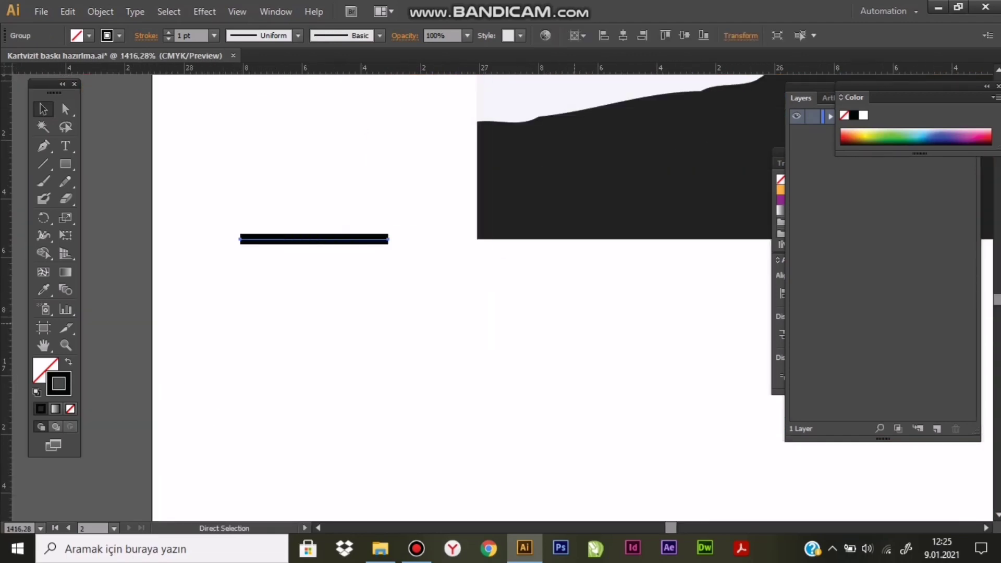
key("ctrl+minus")
key("ctrl+minus")
key("ctrl+minus")
key("ctrl+minus")
key("ctrl+minus")
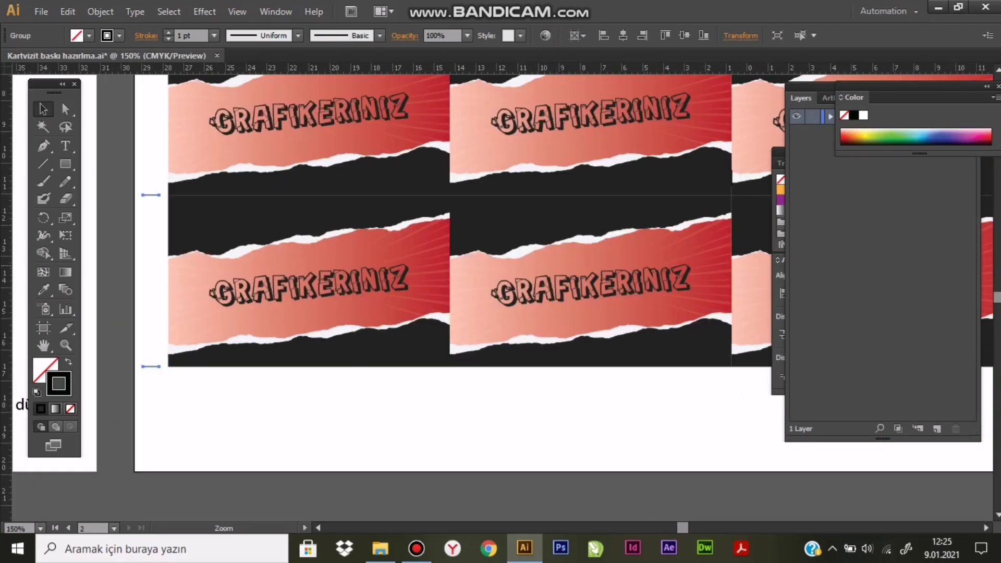
key("ctrl+minus")
left_click_drag(573, 275, 521, 298)
Bring the right-side crop marks into view and marquee-select the right-hand crop-mark group
left_click_drag(365, 235, 447, 234)
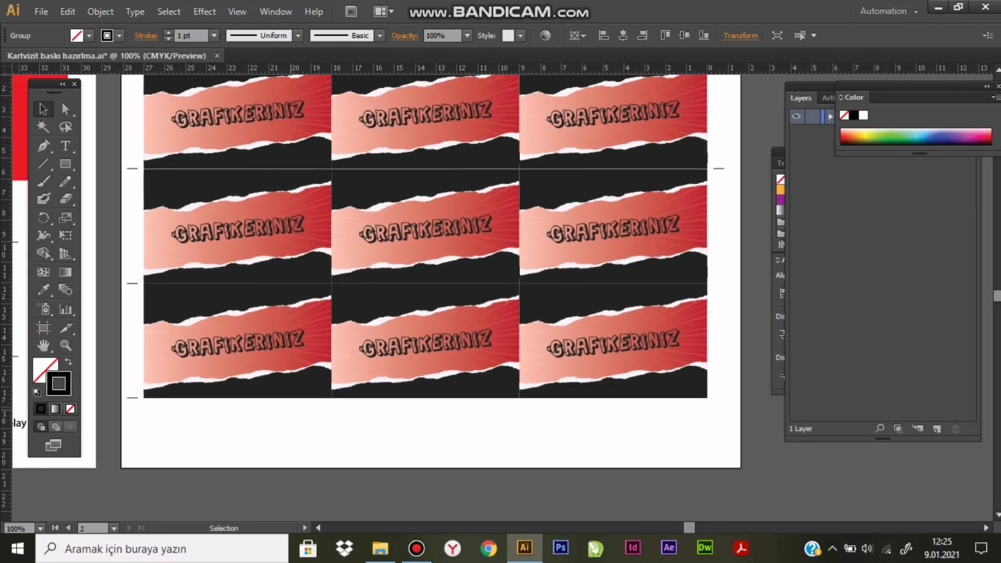
key("ctrl+shift+a")
left_click_drag(132, 271, 125, 348)
left_click_drag(771, 167, 724, 335)
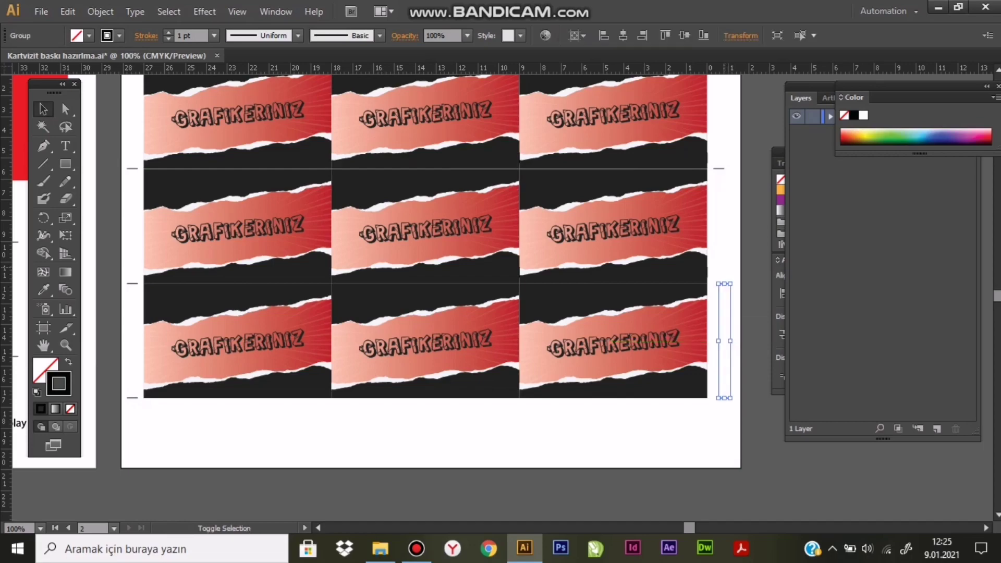
scroll(720, 283, "up", 5)
scroll(719, 283, "down", 3)
scroll(719, 283, "down", 1)
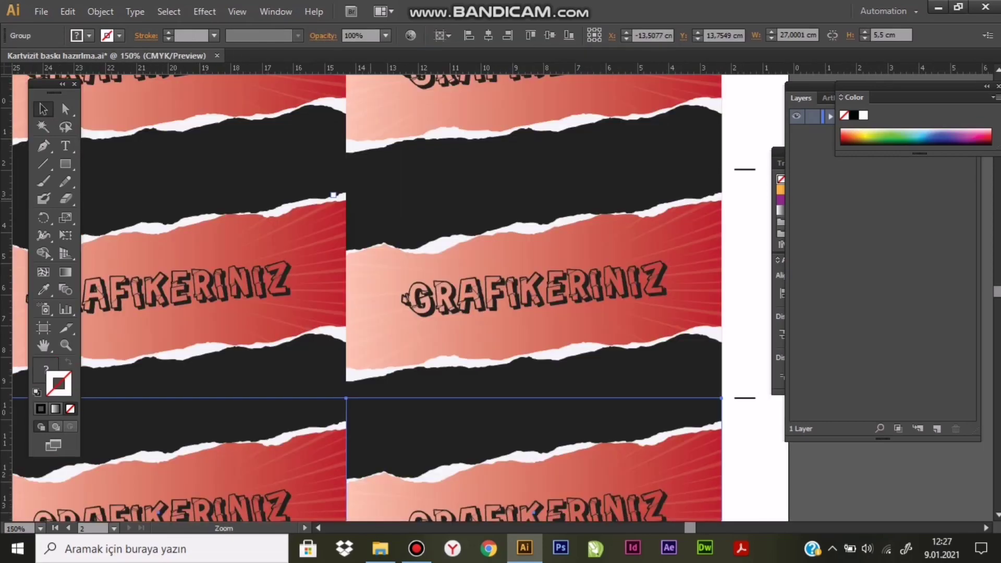
scroll(740, 397, "up", 2)
scroll(740, 398, "up", 2)
scroll(740, 398, "up", 1)
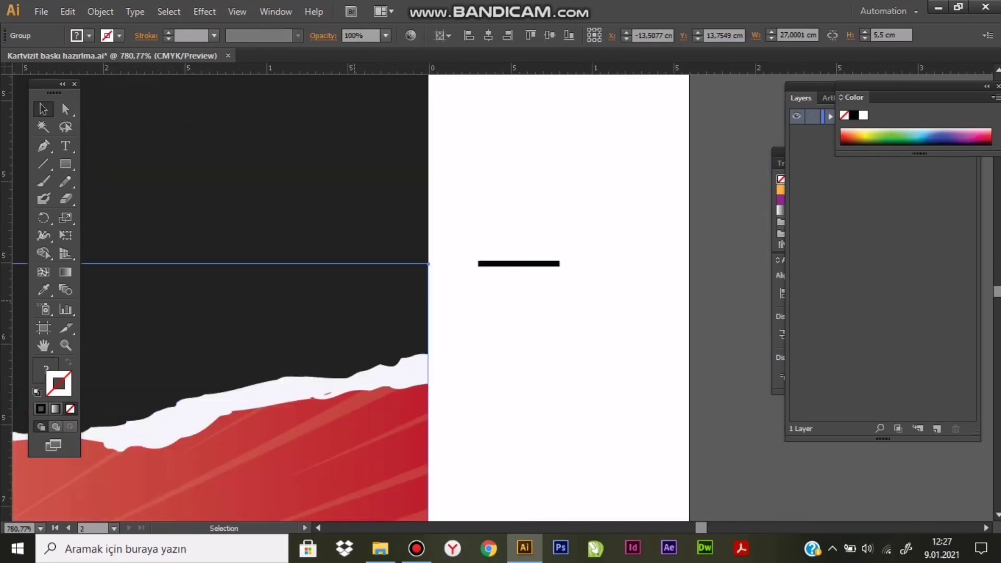
Snap the right crop mark left to the card grid's right edge and deselect
left_click_drag(554, 263, 499, 263)
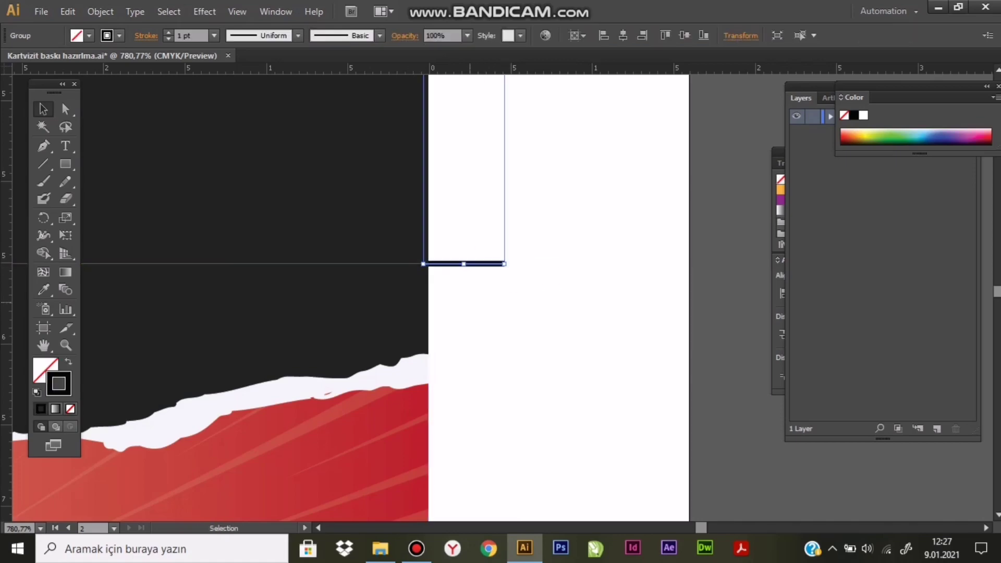
key("ctrl+shift+a")
scroll(518, 263, "down", 2)
scroll(519, 263, "down", 2)
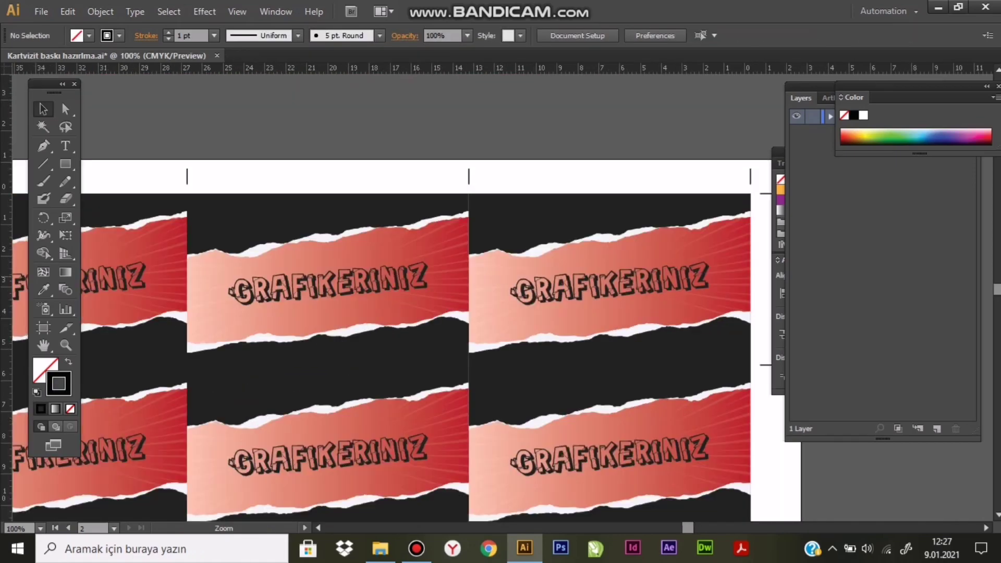
scroll(518, 263, "down", 1)
scroll(469, 212, "down", 1)
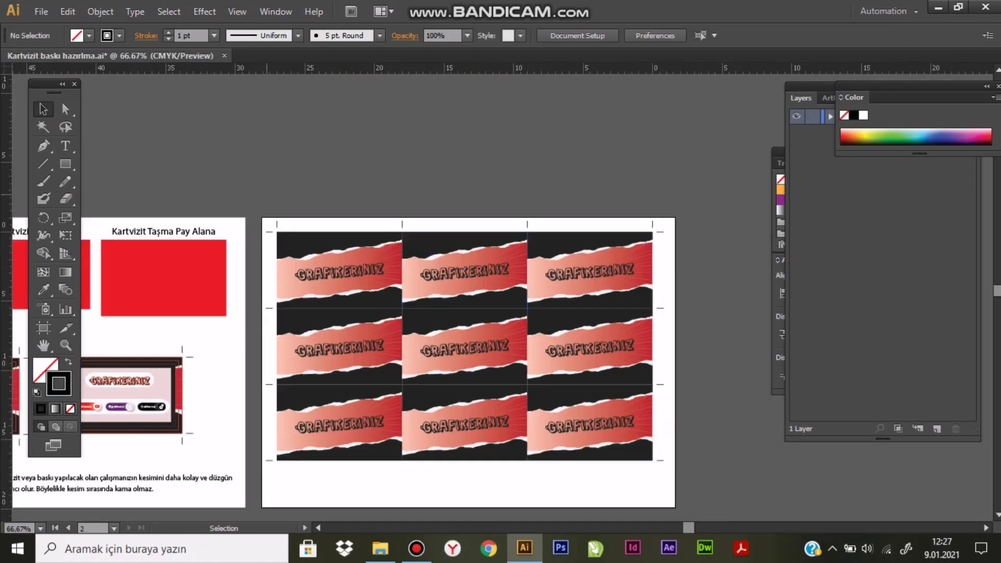
Ungroup the top row of cards into separate card groups
left_click_drag(673, 243, 517, 254)
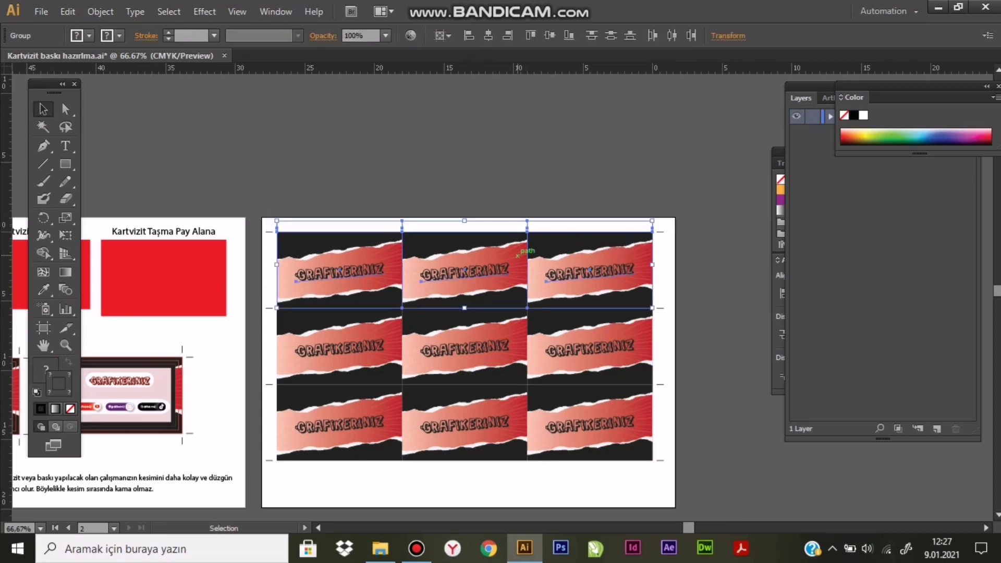
right_click(524, 264)
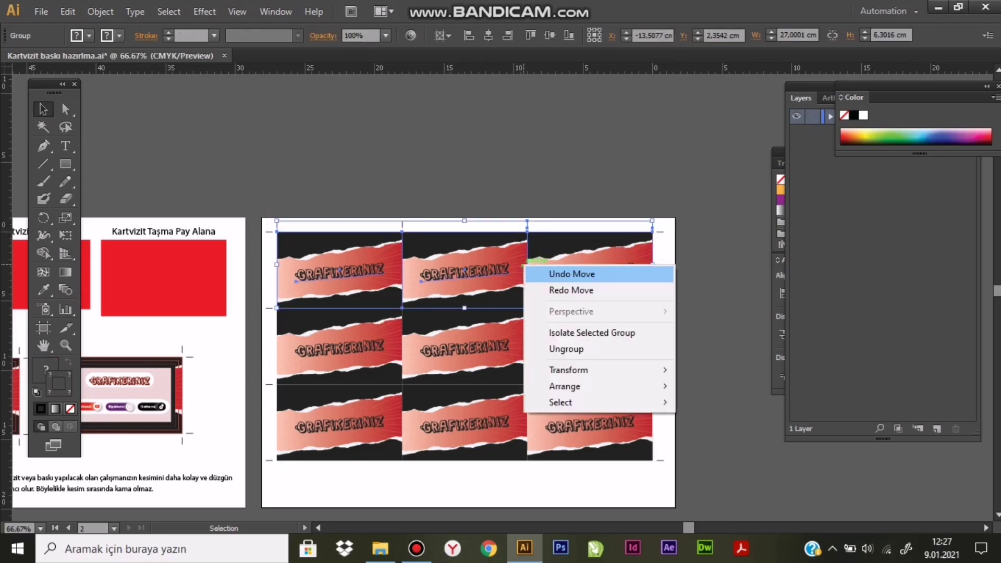
left_click(566, 349)
key("ctrl+shift+a")
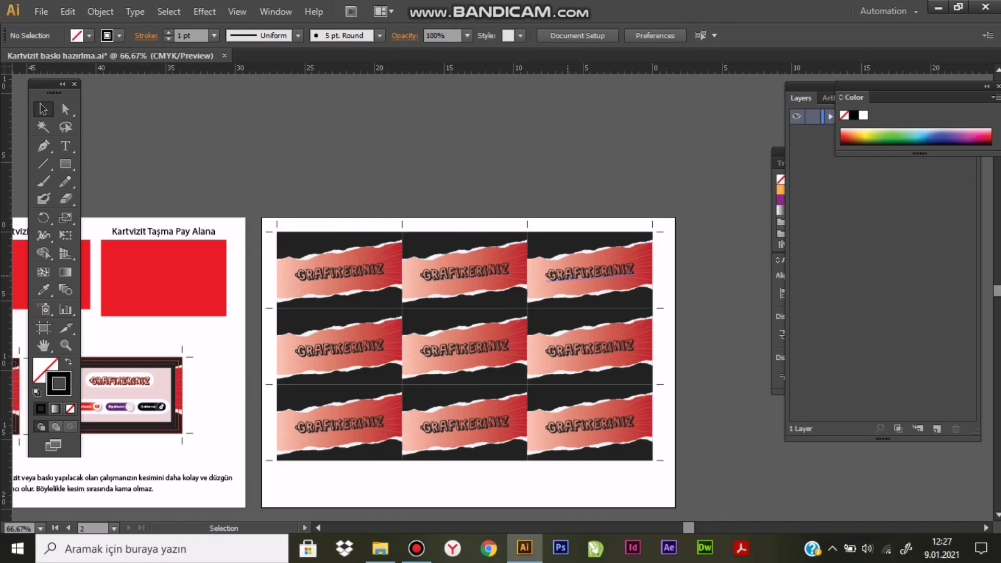
Ungroup the top-right and top-middle cards individually
left_click(589, 273)
right_click(575, 252)
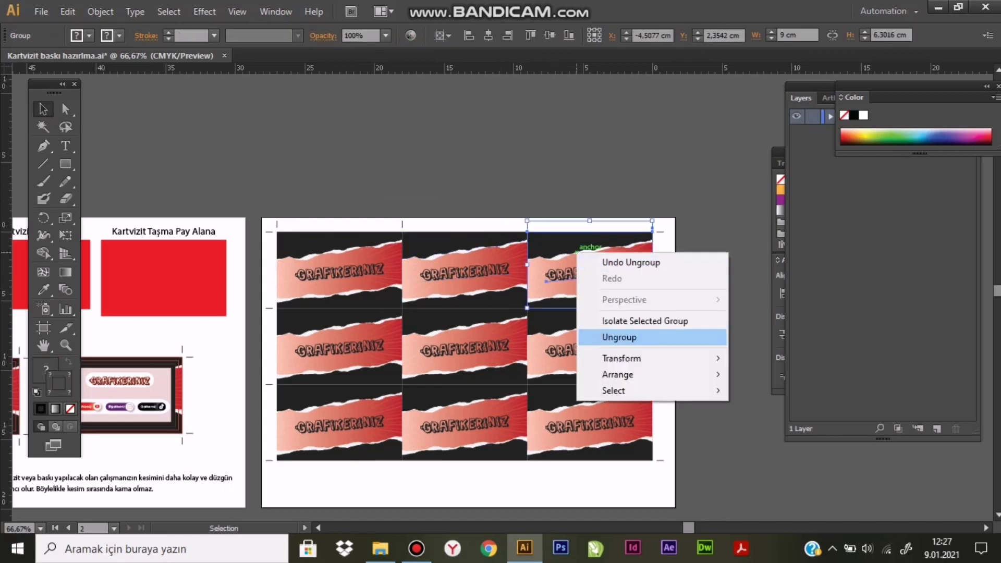
left_click(600, 336)
left_click(464, 271)
right_click(443, 258)
left_click(458, 340)
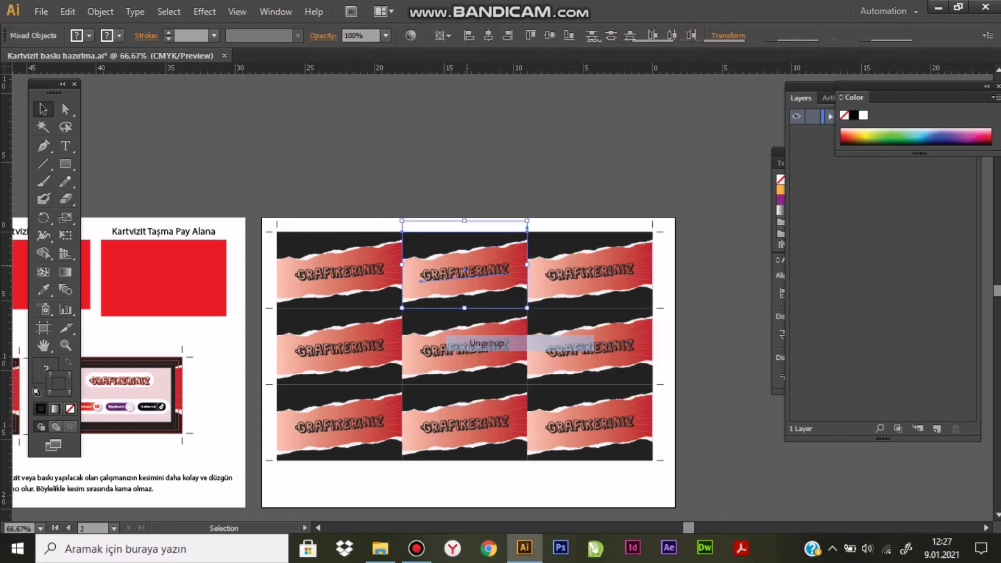
Select each top-row card in turn to verify it is separate, then deselect
left_click(338, 272)
left_click(345, 215)
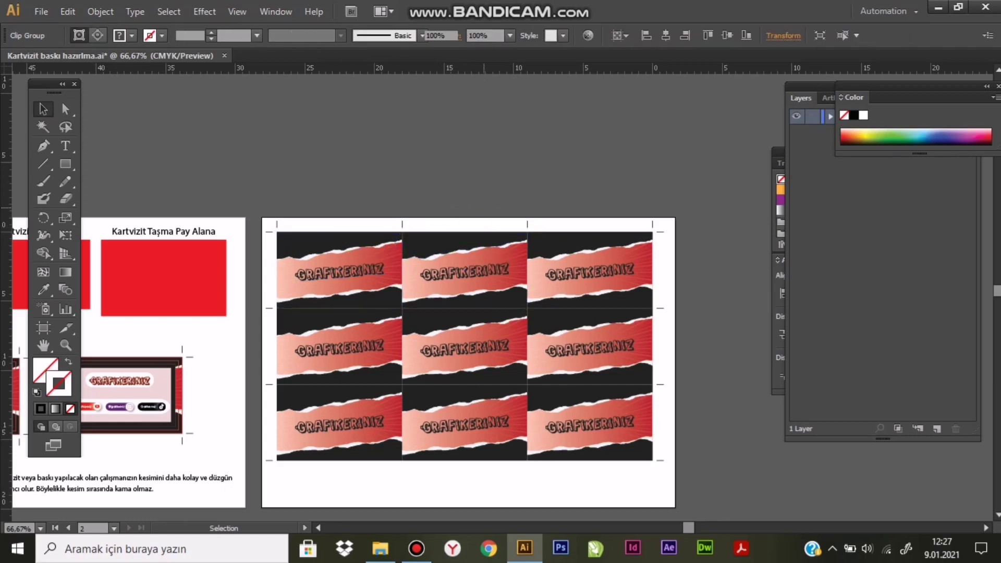
left_click(362, 286)
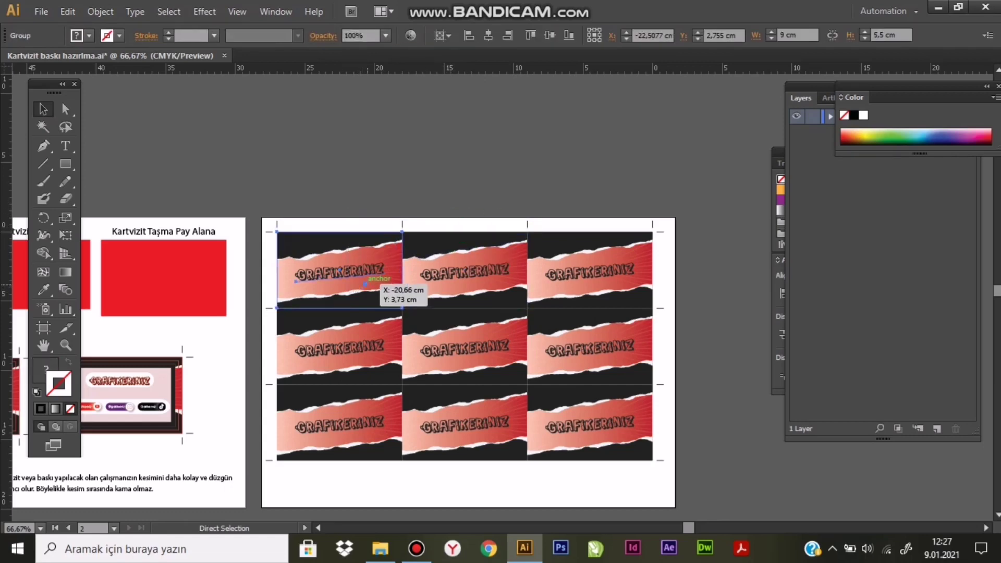
left_click(465, 270)
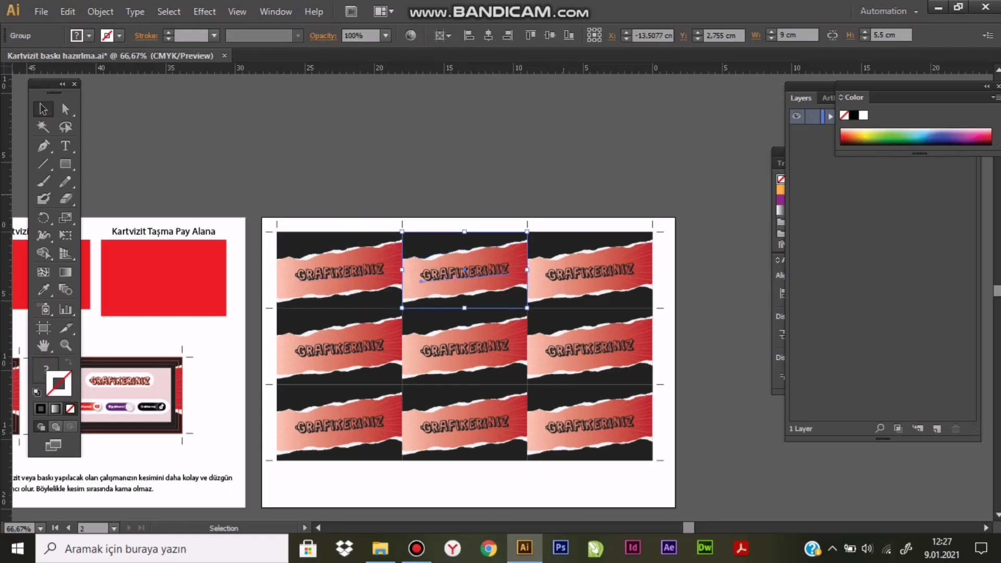
left_click(588, 271)
left_click(258, 200)
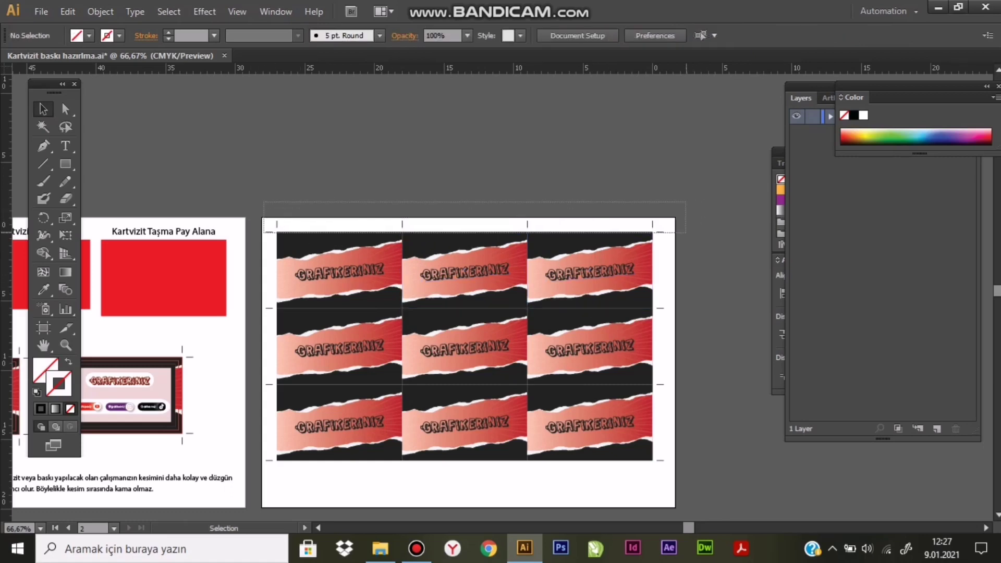
Group the top crop marks and place a copy below the bottom row of cards
left_click_drag(686, 233, 669, 233)
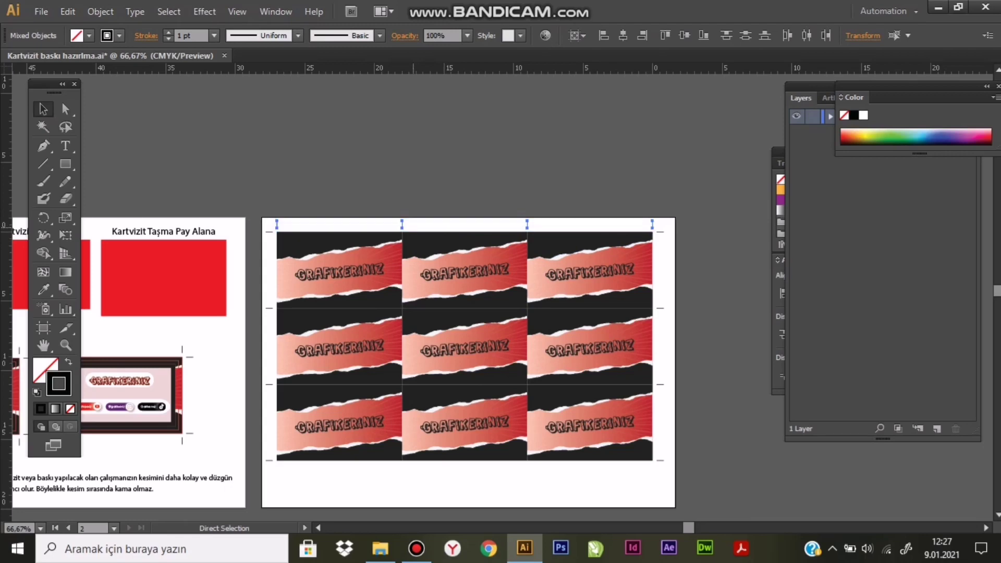
key("ctrl+g")
left_click_drag(469, 365, 439, 293)
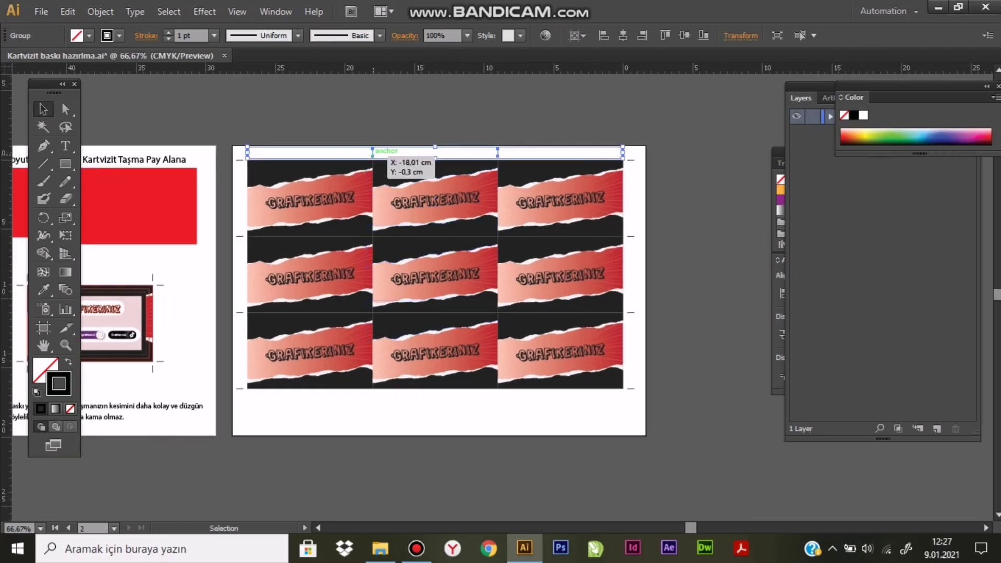
mouse_move(372, 152)
left_mouse_down()
mouse_move(372, 390)
mouse_move(382, 399)
mouse_move(399, 383)
mouse_move(386, 285)
left_mouse_up()
scroll(372, 399, "up", 10)
scroll(386, 284, "up", 6)
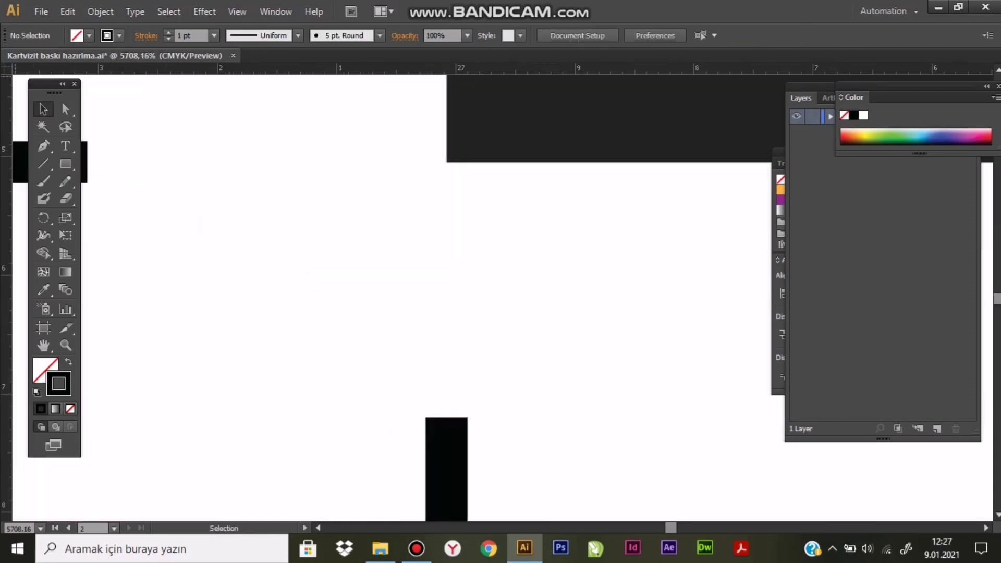
Set the ruler origin at a crop-mark corner and snap a crop-mark bar to a horizontal guide
left_click_drag(7, 68, 446, 162)
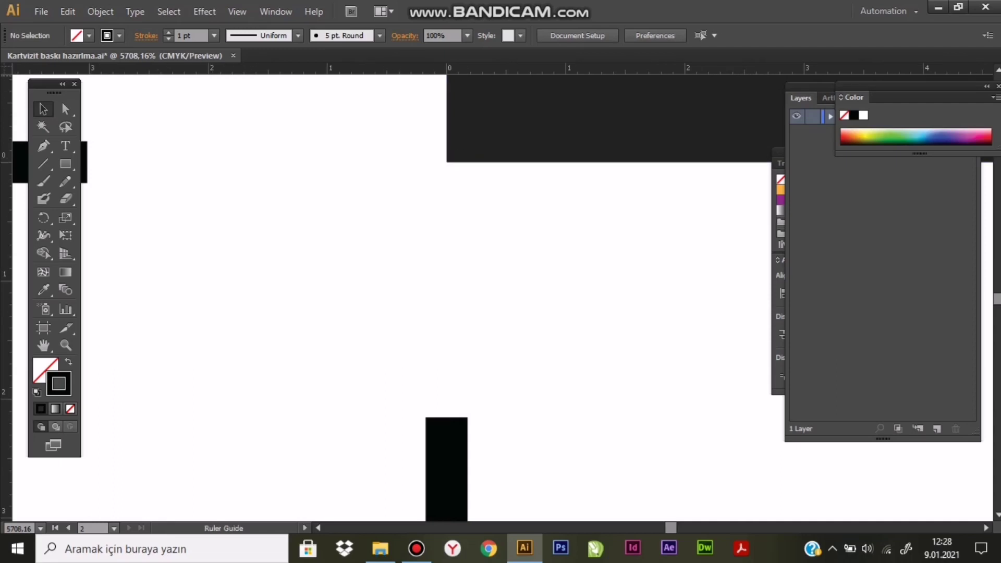
left_click_drag(107, 70, 107, 516)
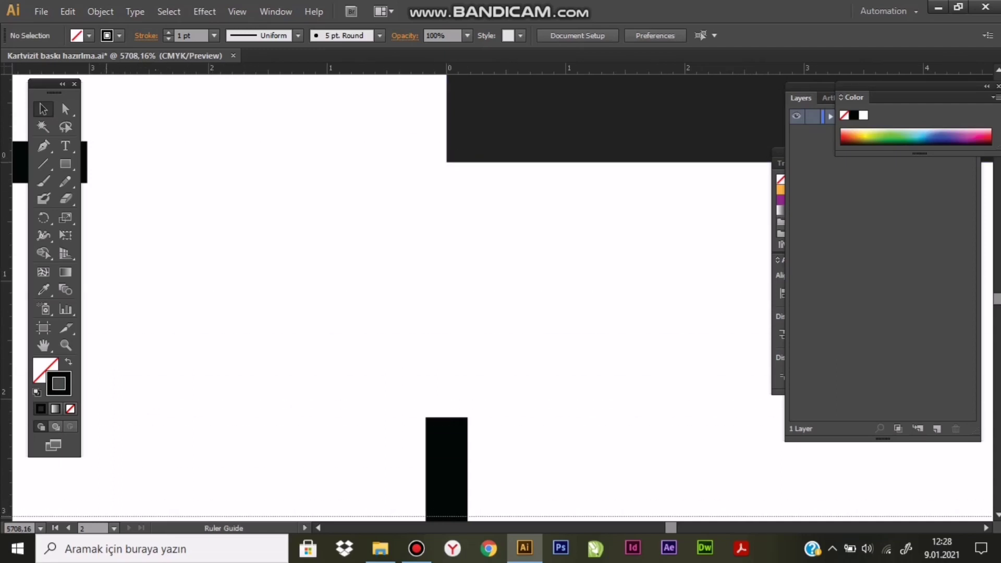
left_click_drag(105, 518, 124, 377)
left_click_drag(447, 277, 446, 376)
left_click(320, 391)
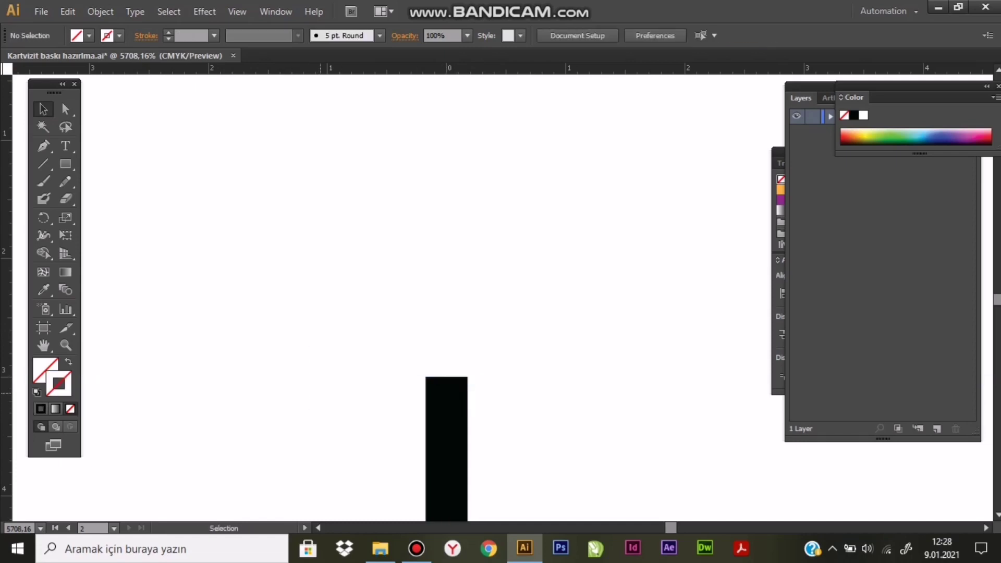
key("ctrl+minus")
key("ctrl+minus")
key("ctrl+minus")
left_click_drag(478, 385, 479, 193)
key("ctrl+z")
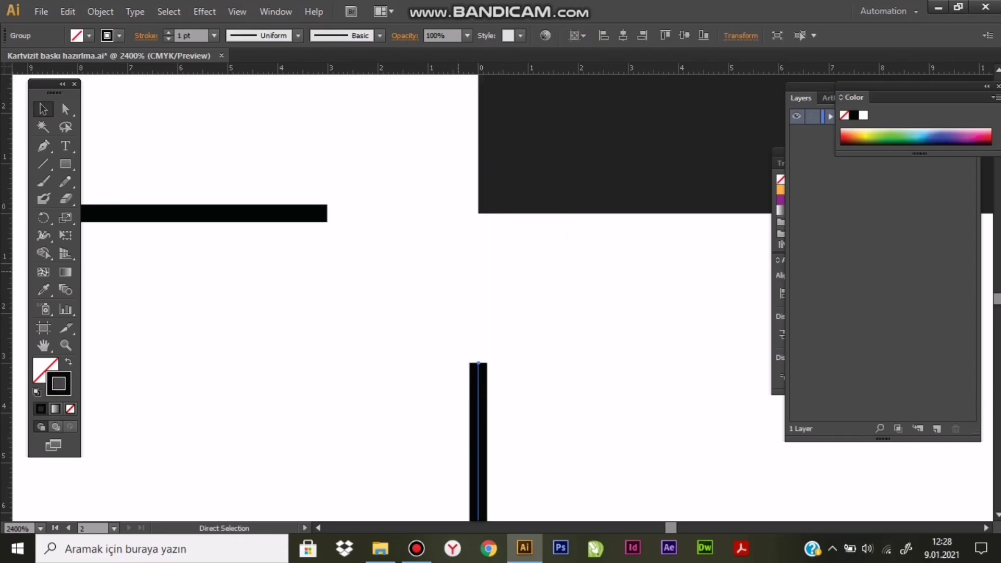
key("ctrl+minus")
key("ctrl+minus")
key("ctrl+minus")
Select all nine cards and drag the grid slightly right to line up with the crop marks
key("ctrl+minus")
key("ctrl+minus")
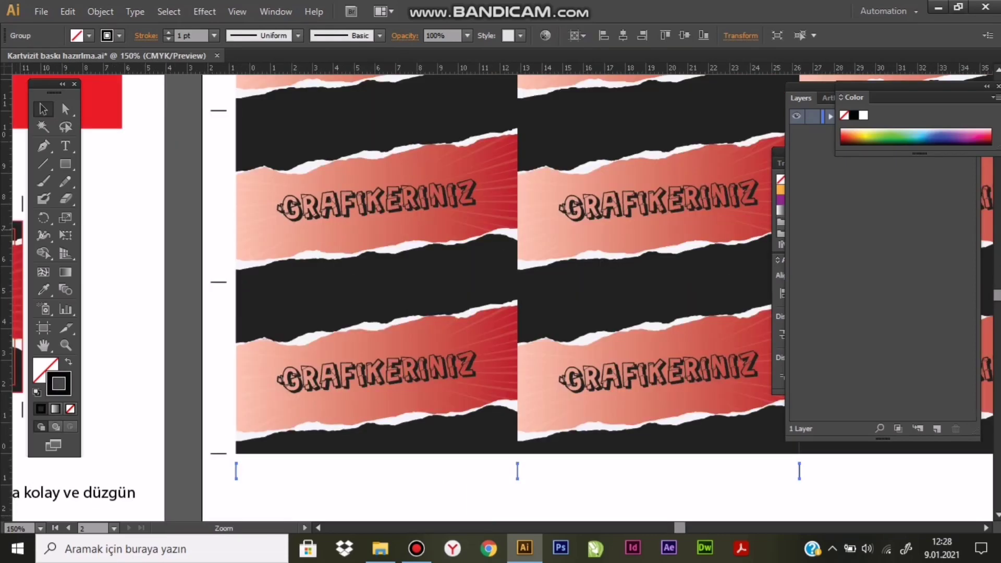
key("ctrl+minus")
key("a")
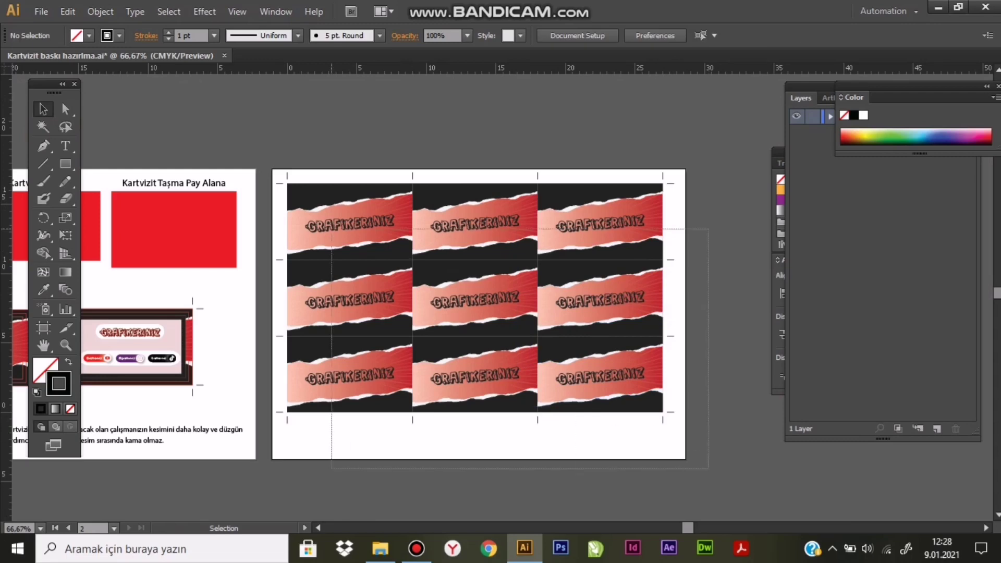
left_click_drag(708, 148, 275, 461)
key("v")
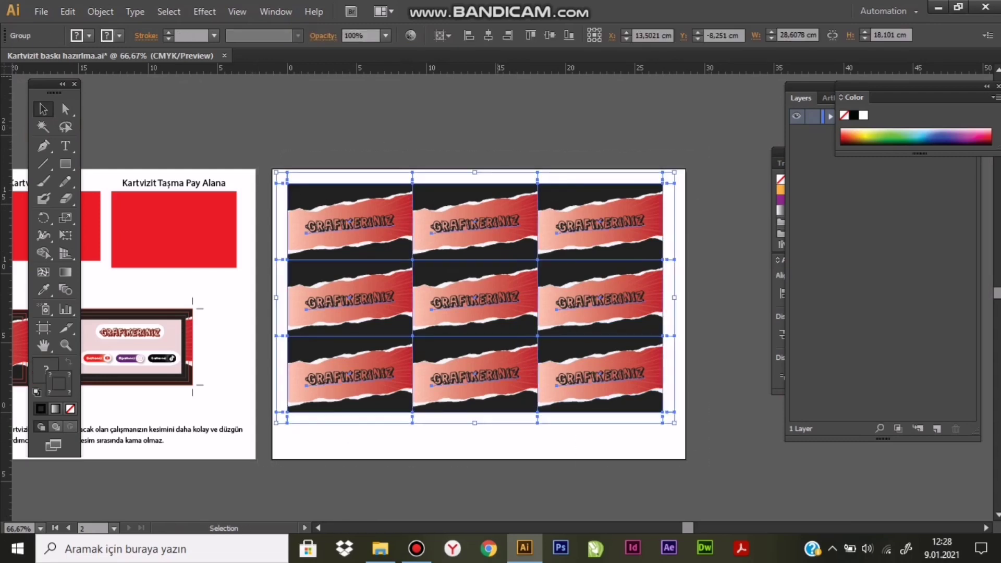
left_click_drag(412, 263, 428, 342)
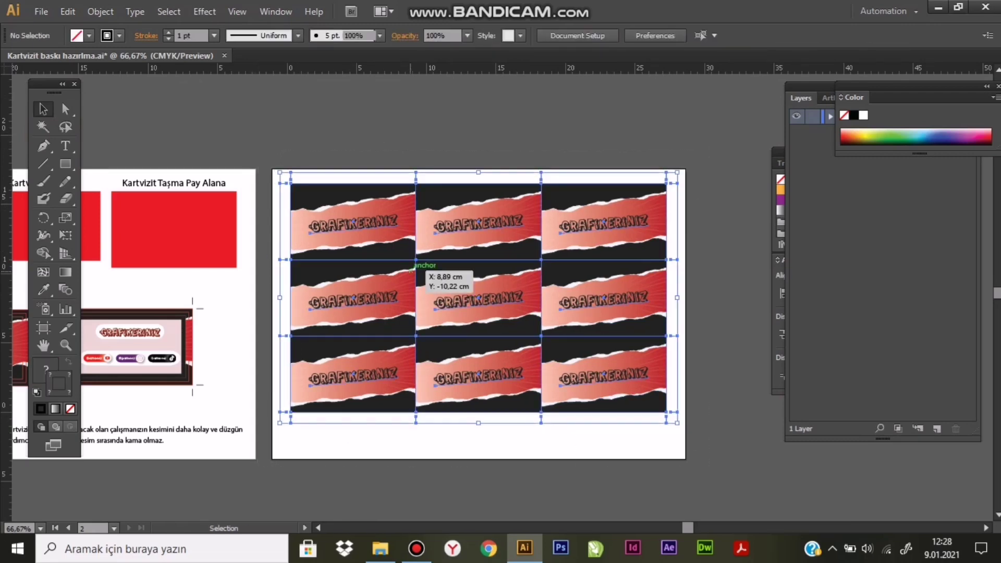